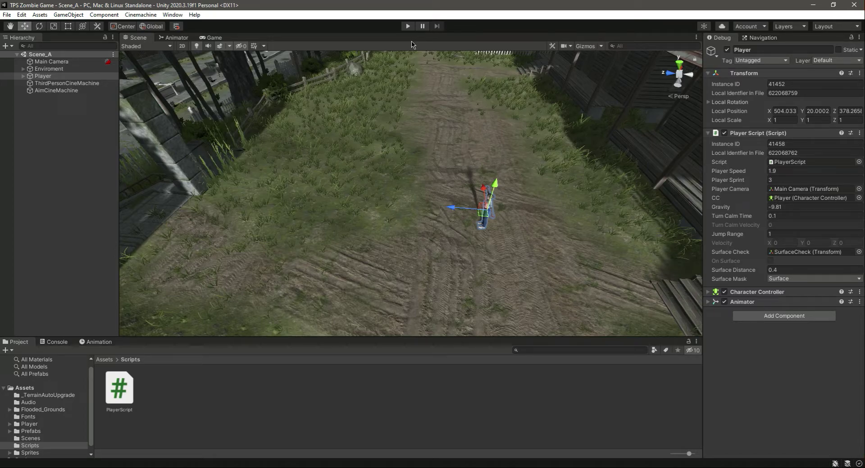
Look through the Female Charcter Animations folder and its Animations subfolder in the Player assets
{"action": "left_click", "coordinate": [30, 425]}
{"action": "double_click", "coordinate": [118, 395]}
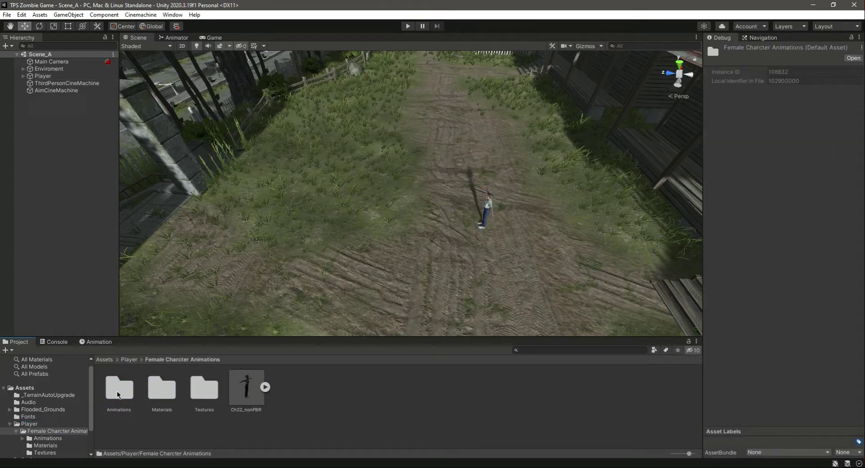
{"action": "double_click", "coordinate": [118, 395]}
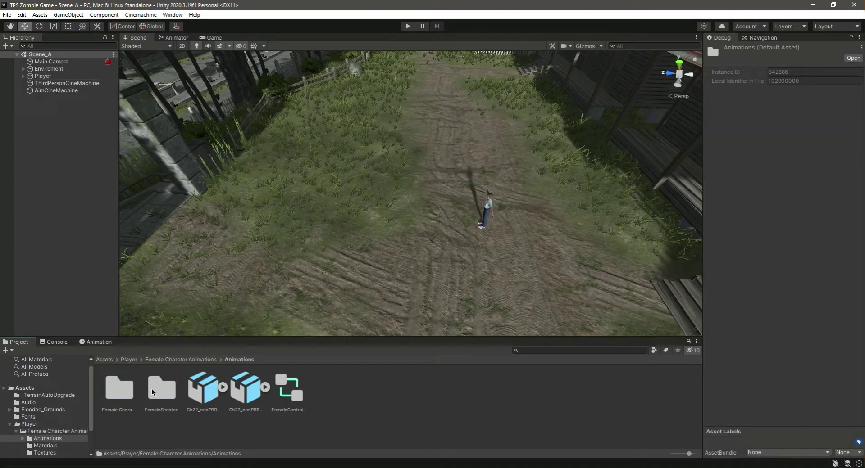
{"action": "left_click", "coordinate": [180, 362]}
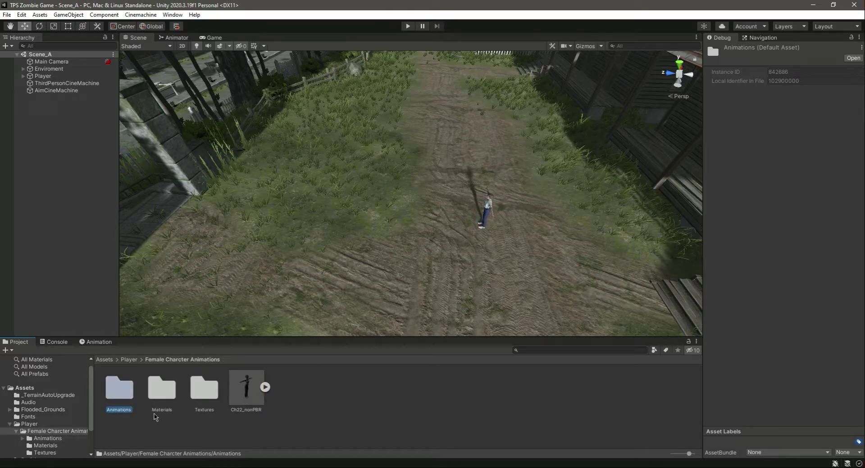
Expand the Player's Animator component, collapse its Player Script, and switch the Inspector to Normal mode
{"action": "left_click", "coordinate": [43, 76]}
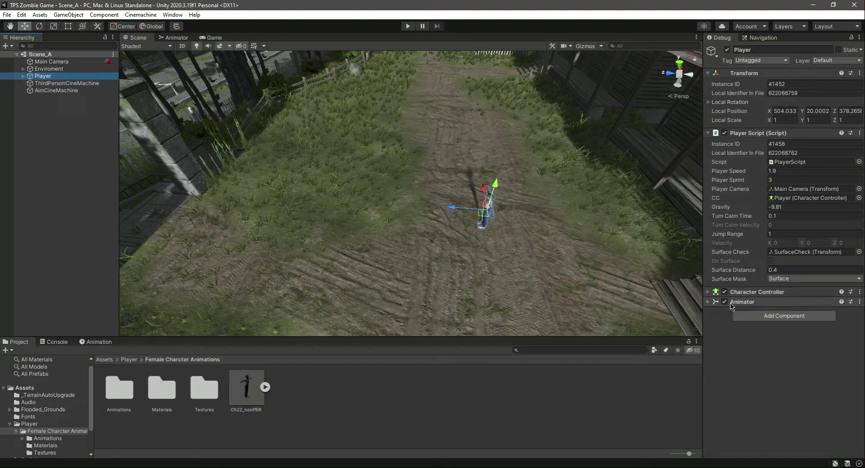
{"action": "left_click", "coordinate": [709, 302]}
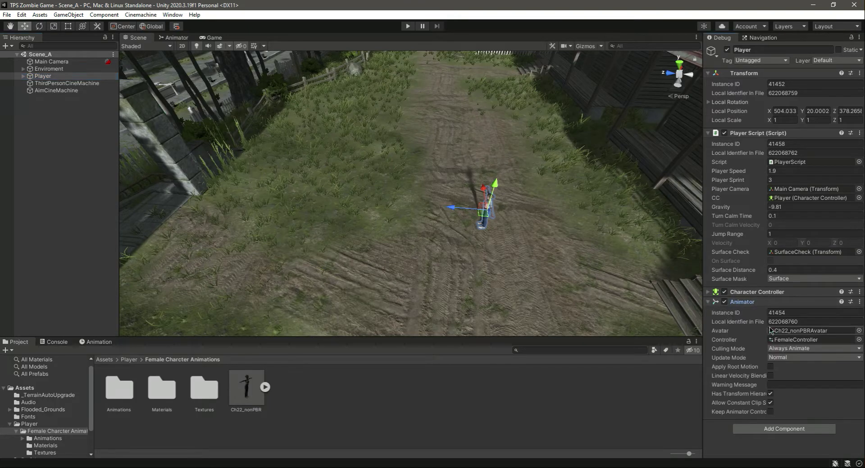
{"action": "left_click", "coordinate": [709, 134]}
{"action": "left_click", "coordinate": [859, 37]}
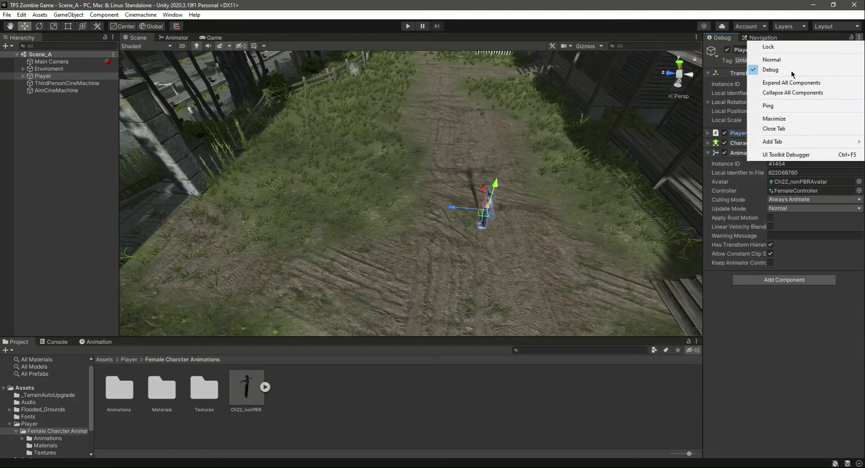
{"action": "left_click", "coordinate": [771, 59]}
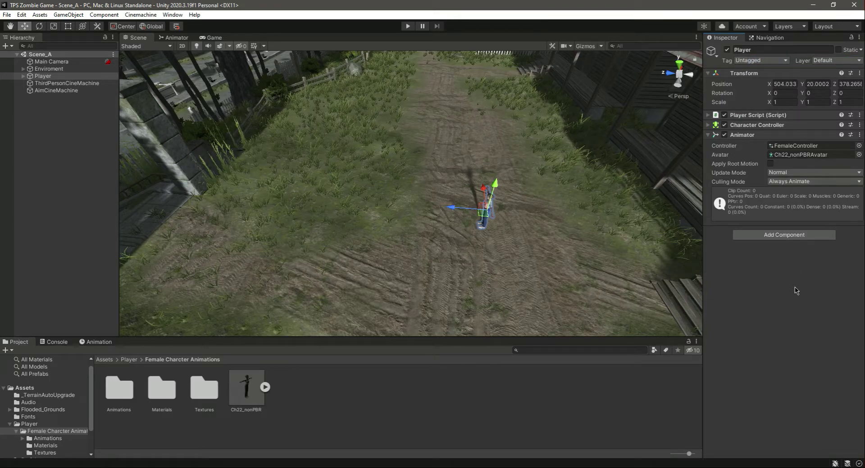
Open the Player's FemaleController animator controller and move the Exit, Any State and Entry nodes up together in the graph
{"action": "left_click", "coordinate": [812, 148]}
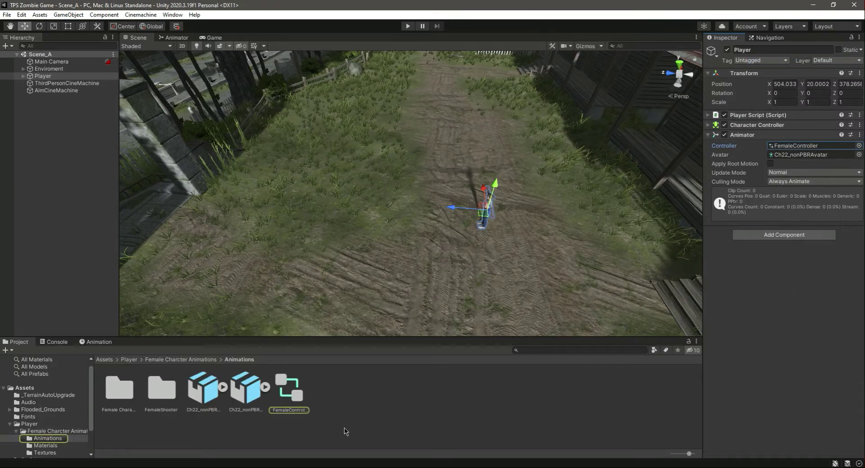
{"action": "double_click", "coordinate": [289, 398]}
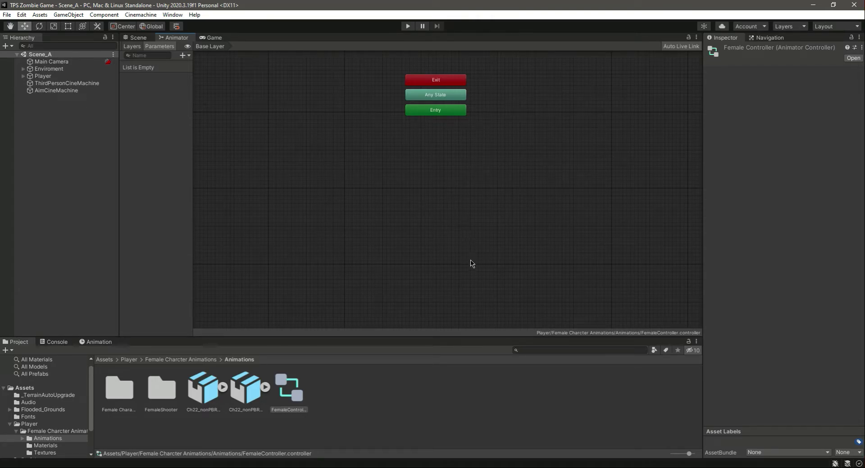
{"action": "scroll", "coordinate": [471, 264], "scroll_direction": "down", "scroll_amount": 1}
{"action": "scroll", "coordinate": [467, 296], "scroll_direction": "up", "scroll_amount": 1}
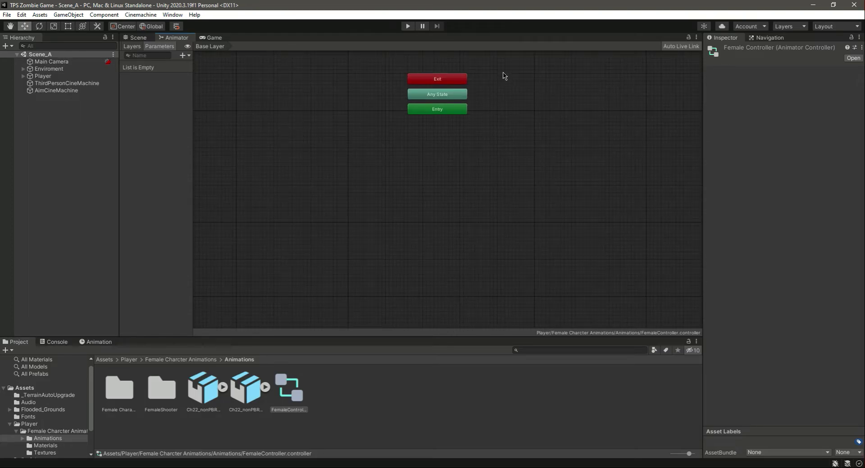
{"action": "key", "text": "ctrl+a"}
{"action": "left_click_drag", "start_coordinate": [444, 79], "coordinate": [447, 45]}
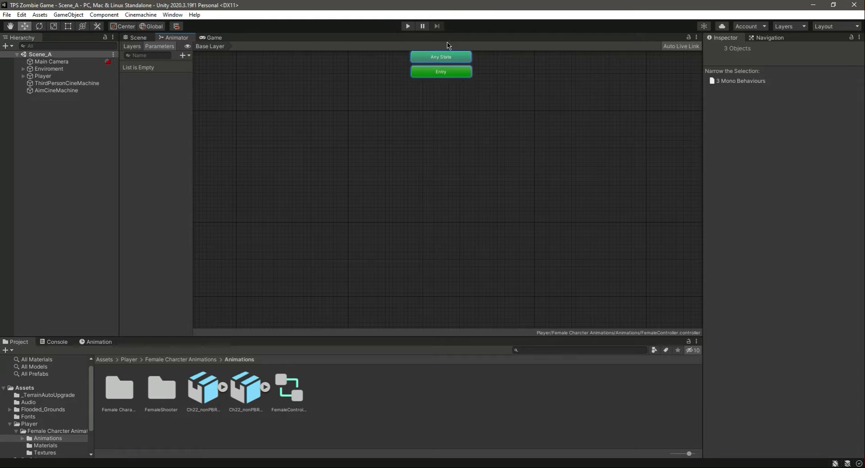
{"action": "left_click", "coordinate": [442, 139]}
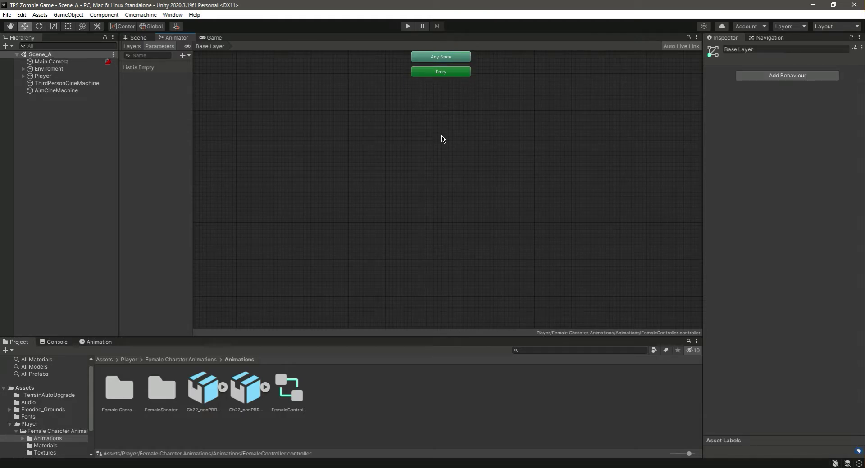
Add the idle animation from the Female Character folder as a state below Entry, and apply Loop Time to its clip
{"action": "double_click", "coordinate": [114, 390]}
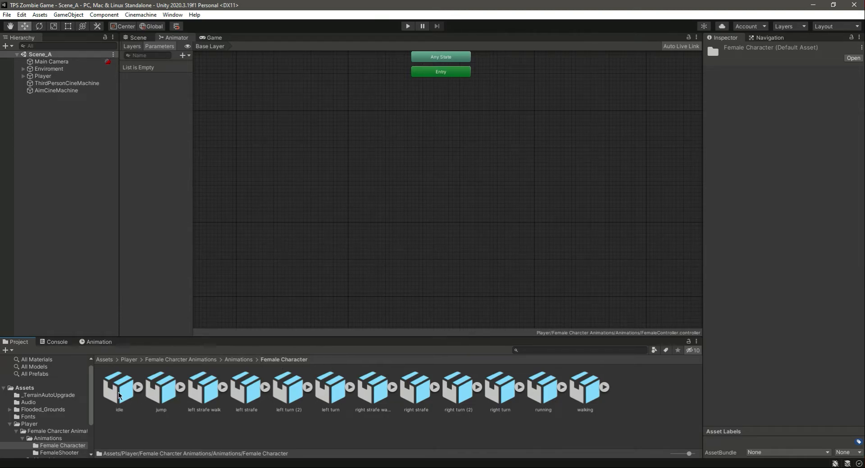
{"action": "left_click_drag", "start_coordinate": [119, 395], "coordinate": [448, 99]}
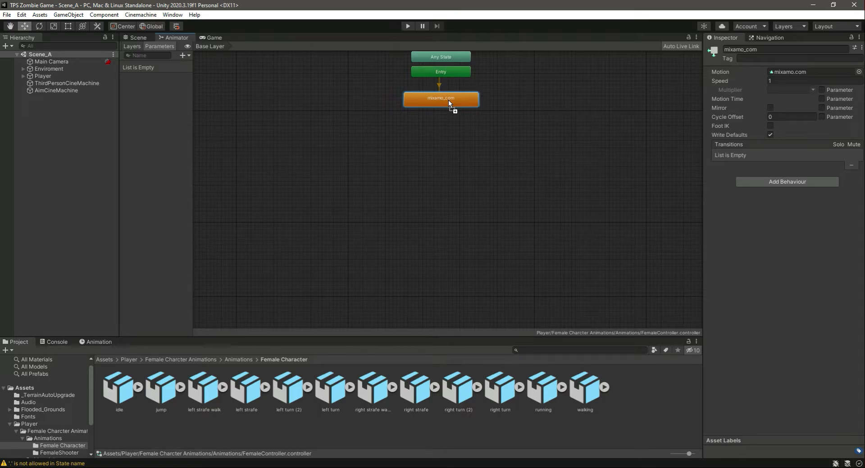
{"action": "double_click", "coordinate": [448, 99]}
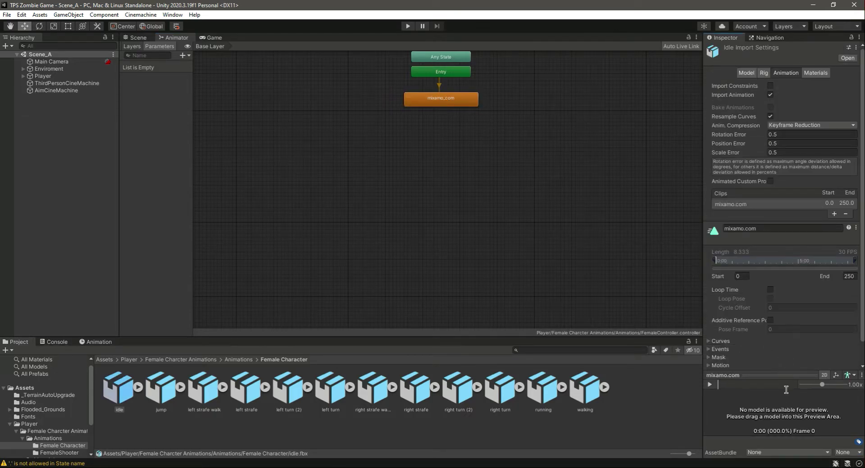
{"action": "left_click", "coordinate": [771, 289]}
{"action": "scroll", "coordinate": [776, 296], "scroll_direction": "down", "scroll_amount": 1}
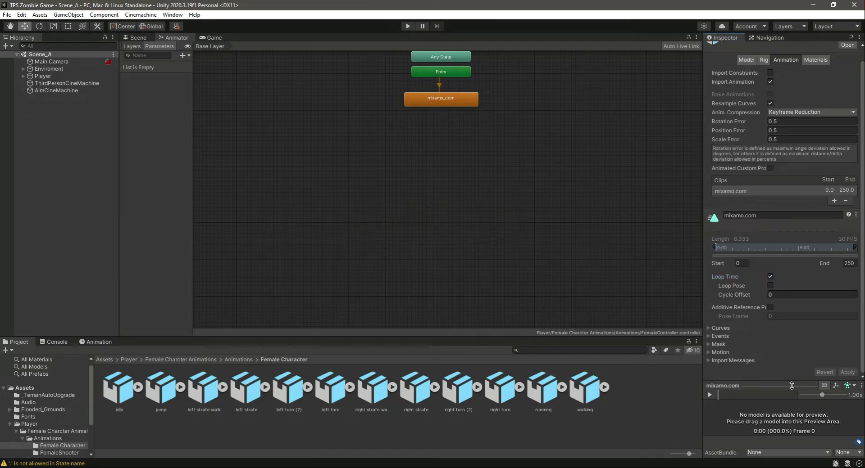
Enlarge the clip preview, load the Player as its model, and play the idle animation while orbiting it
{"action": "left_click_drag", "start_coordinate": [793, 386], "coordinate": [793, 288]}
{"action": "left_click_drag", "start_coordinate": [50, 77], "coordinate": [769, 381]}
{"action": "left_click", "coordinate": [710, 297]}
{"action": "left_click_drag", "start_coordinate": [739, 342], "coordinate": [781, 311]}
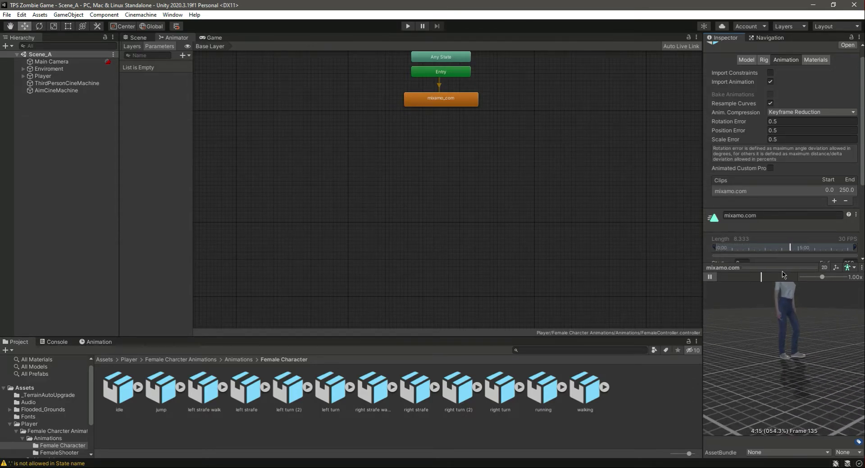
Rename the state below Entry to Idle
{"action": "left_click", "coordinate": [441, 99]}
{"action": "left_click", "coordinate": [767, 48]}
{"action": "type", "text": "Idle"}
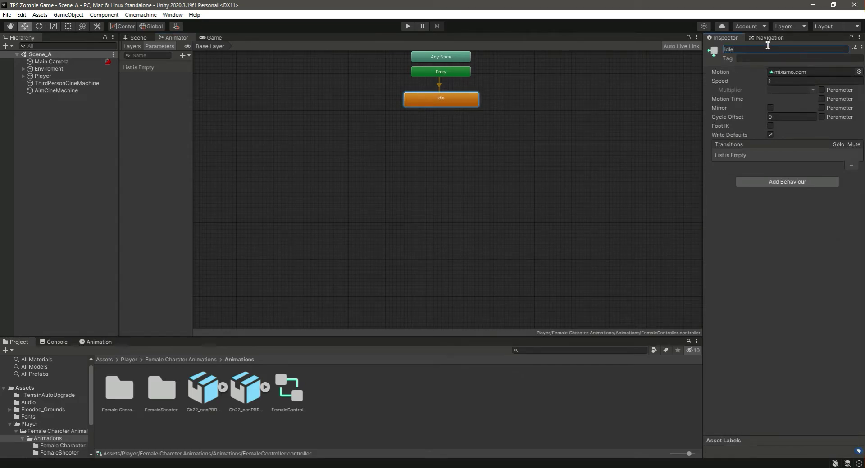
{"action": "left_click", "coordinate": [449, 170]}
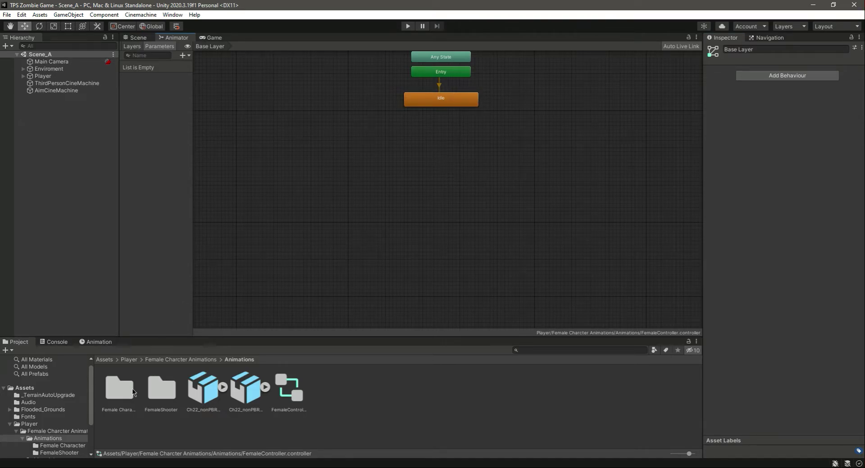
Preview the Cross Punch animation from the Animations folder and add it to the graph as a state beside Idle
{"action": "left_click", "coordinate": [208, 396]}
{"action": "left_click", "coordinate": [709, 277]}
{"action": "left_click_drag", "start_coordinate": [766, 342], "coordinate": [761, 368]}
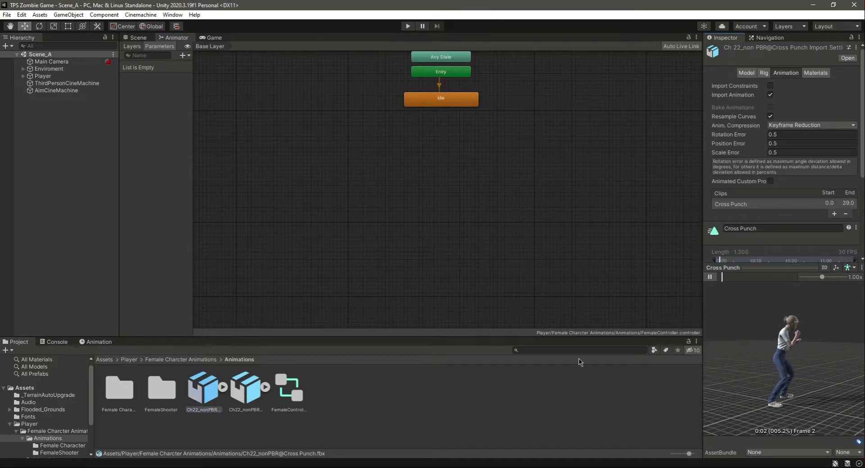
{"action": "left_click_drag", "start_coordinate": [203, 390], "coordinate": [565, 92]}
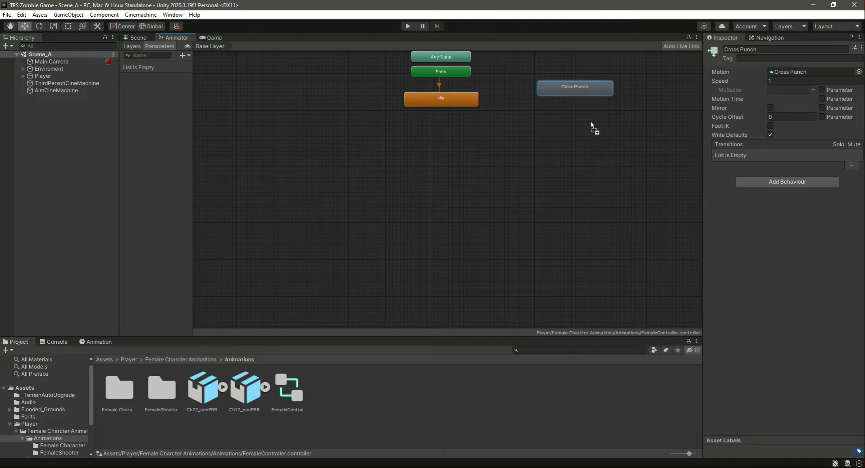
Enable Loop Time on the Cross Punch clip and apply the import settings
{"action": "double_click", "coordinate": [575, 85]}
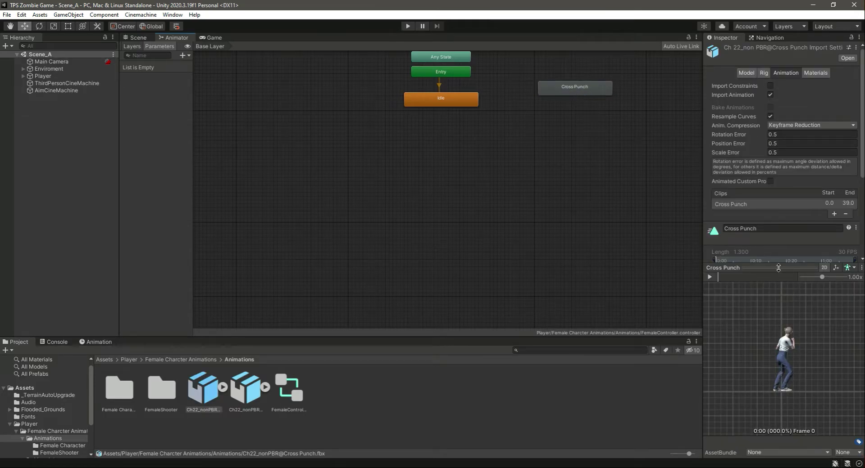
{"action": "left_click_drag", "start_coordinate": [774, 267], "coordinate": [775, 329]}
{"action": "scroll", "coordinate": [776, 278], "scroll_direction": "down", "scroll_amount": 3}
{"action": "left_click", "coordinate": [846, 315]}
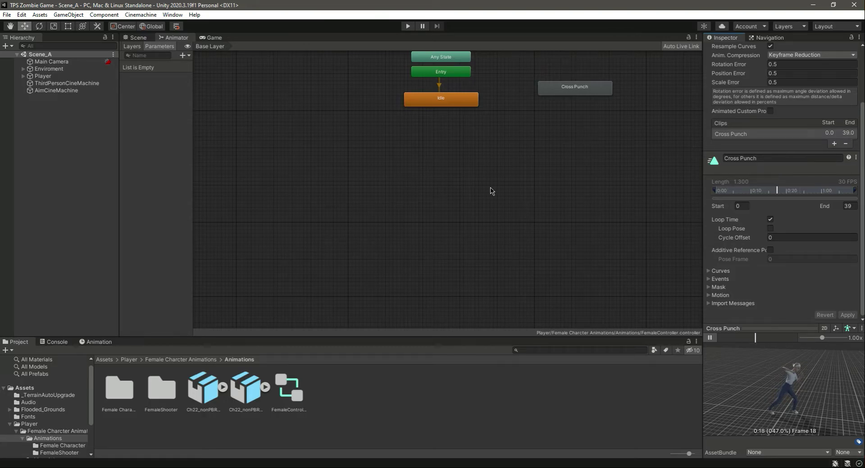
Preview the jump animation from the Female Character folder on the Player model
{"action": "double_click", "coordinate": [114, 388]}
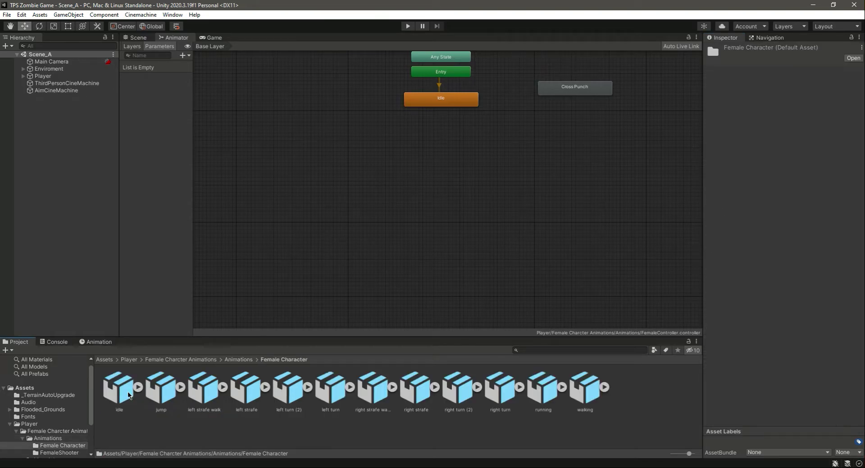
{"action": "left_click", "coordinate": [169, 394]}
{"action": "left_click", "coordinate": [709, 337]}
{"action": "left_click_drag", "start_coordinate": [729, 360], "coordinate": [765, 378]}
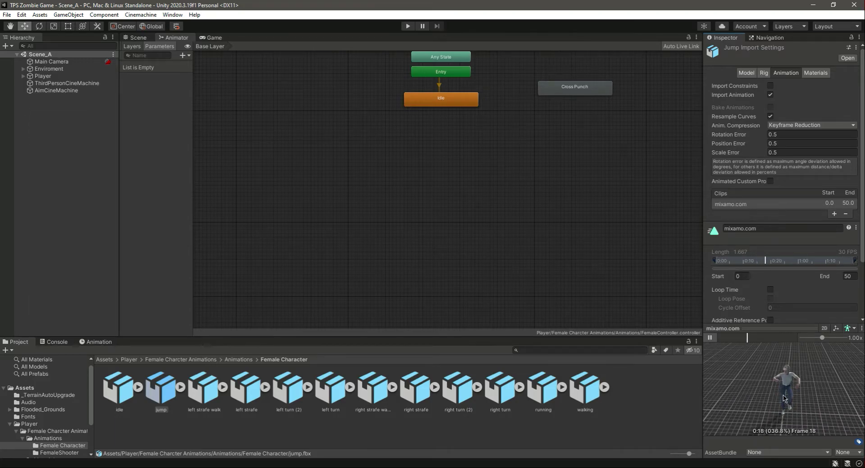
Add the jump animation to the graph as a state on the other side of Idle from Cross Punch, named Jump
{"action": "left_click_drag", "start_coordinate": [159, 392], "coordinate": [323, 117]}
{"action": "left_click", "coordinate": [770, 49]}
{"action": "type", "text": "Jump"}
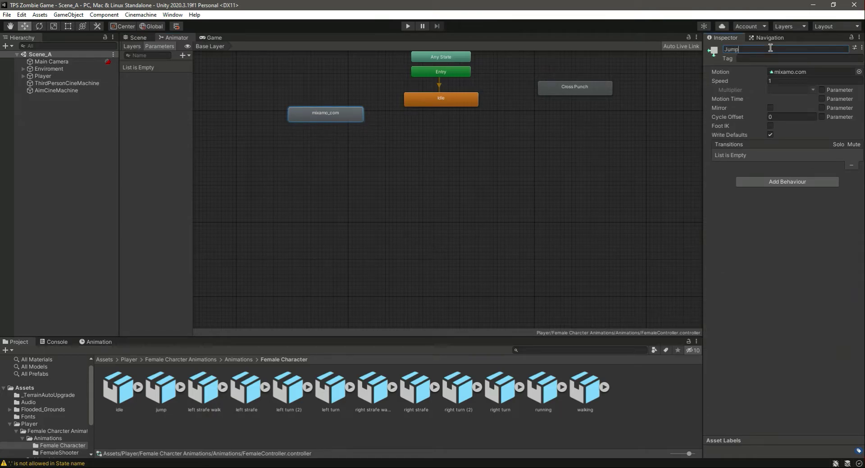
Enable Loop Time on the jump clip and apply the import settings
{"action": "double_click", "coordinate": [349, 115]}
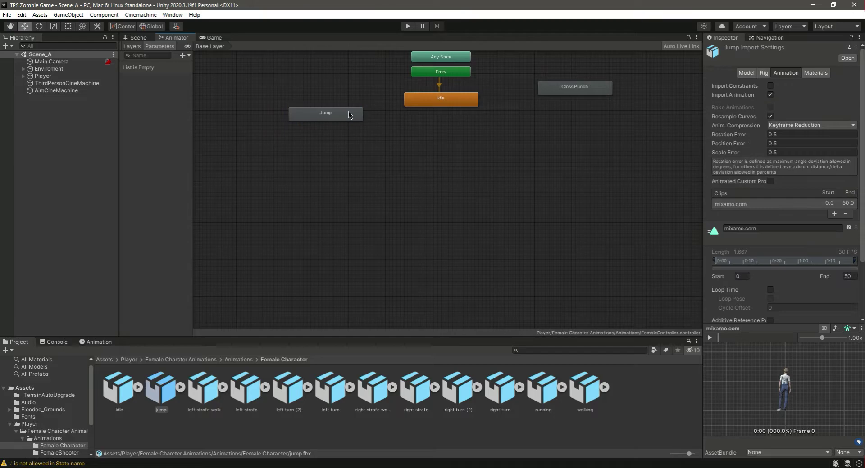
{"action": "scroll", "coordinate": [792, 256], "scroll_direction": "down", "scroll_amount": 3}
{"action": "left_click", "coordinate": [771, 220]}
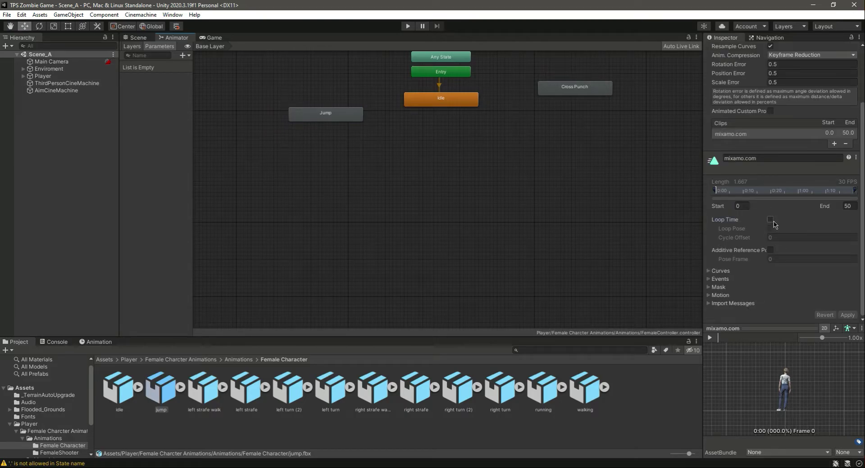
{"action": "left_click", "coordinate": [845, 315]}
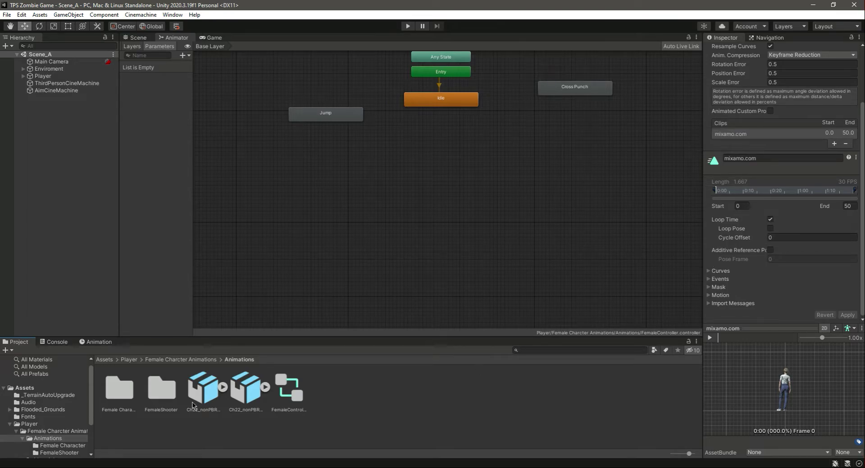
Preview the walking animation from the Female Character folder and add it below Idle as a state named Walk
{"action": "double_click", "coordinate": [106, 402]}
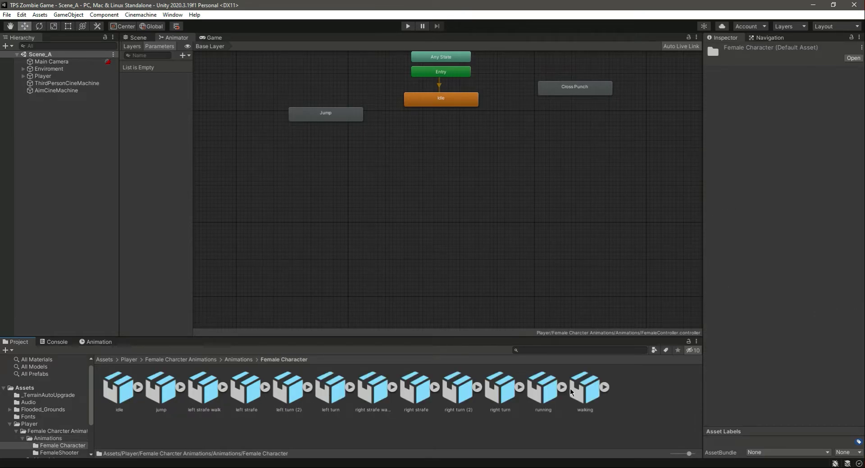
{"action": "left_click", "coordinate": [584, 387]}
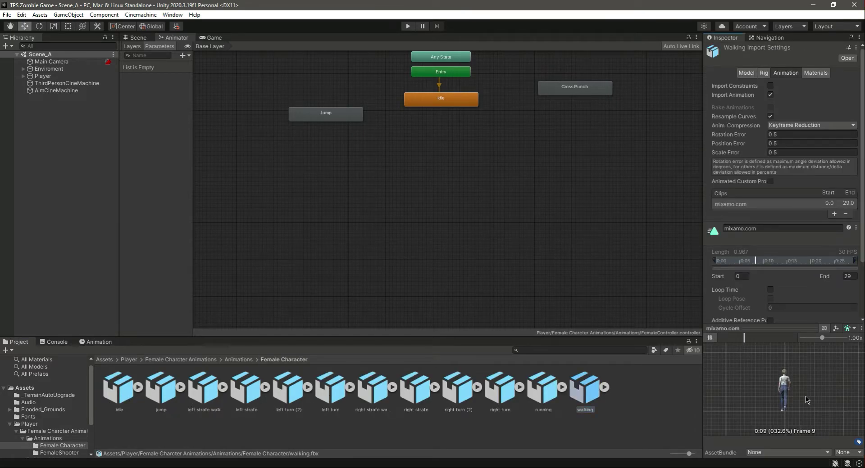
{"action": "left_click_drag", "start_coordinate": [584, 387], "coordinate": [527, 191]}
{"action": "left_click", "coordinate": [772, 51]}
{"action": "type", "text": "Walk"}
{"action": "key", "text": "Return"}
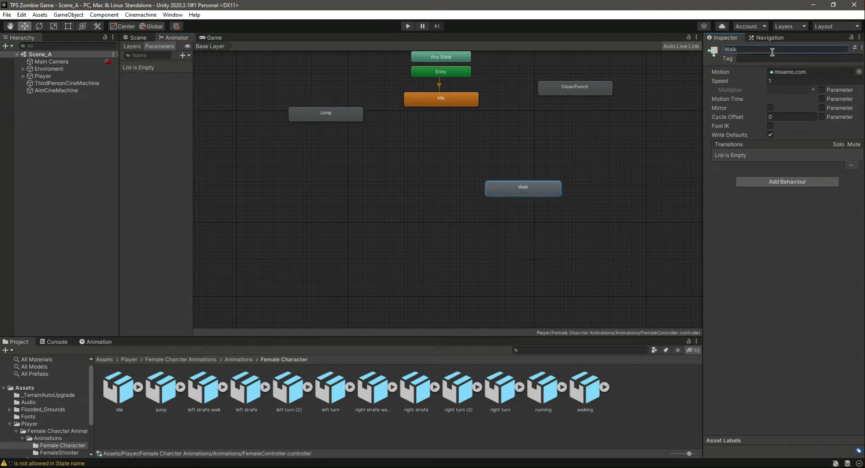
Enable Loop Time and Loop Pose on the Walk state's walking clip and apply the import settings
{"action": "double_click", "coordinate": [537, 186]}
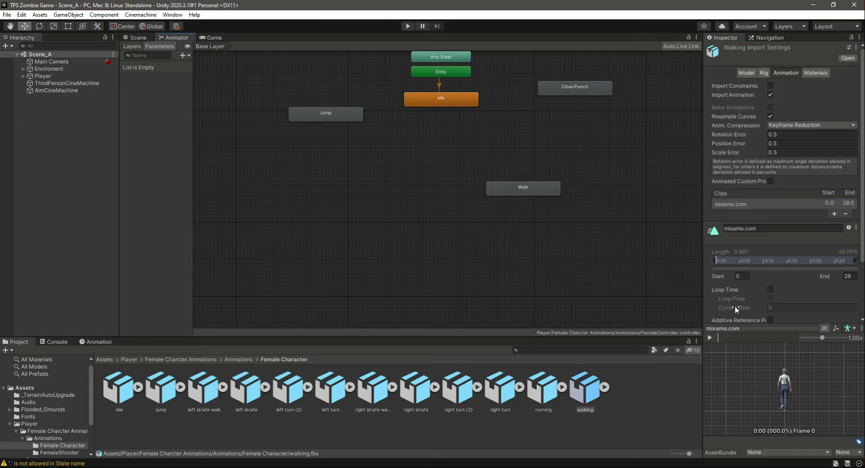
{"action": "left_click", "coordinate": [770, 291]}
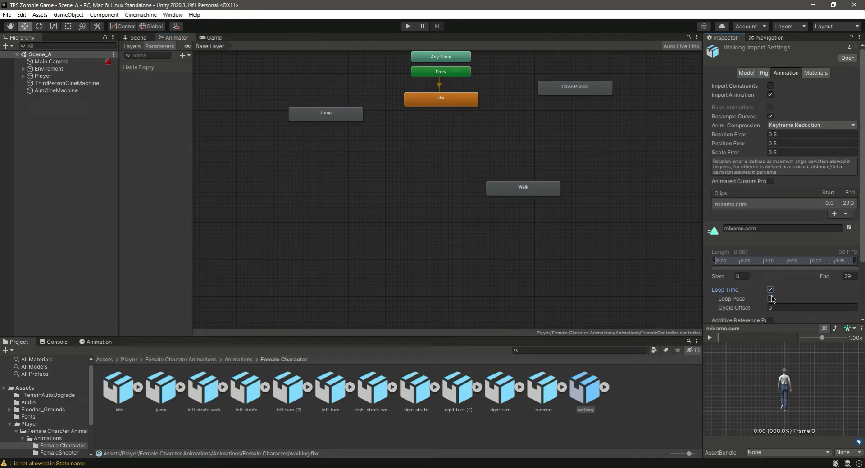
{"action": "scroll", "coordinate": [789, 296], "scroll_direction": "down", "scroll_amount": 4}
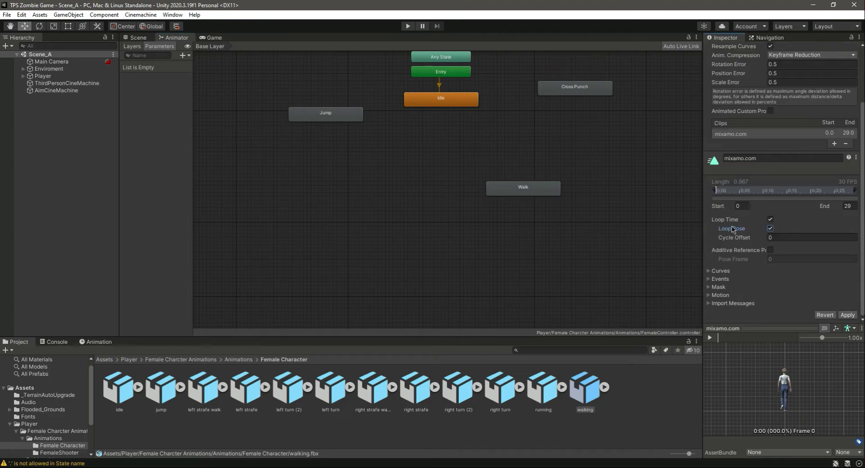
{"action": "left_click", "coordinate": [848, 316]}
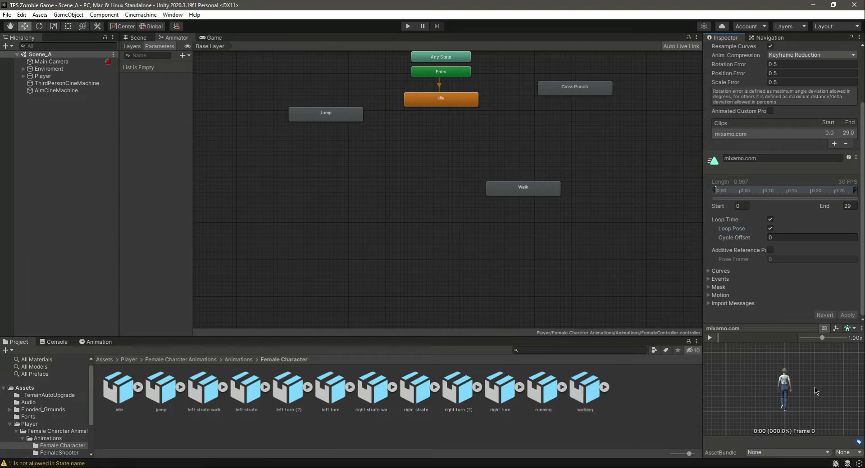
Preview the walking clip from the side, comparing its playback with Loop Pose off and on
{"action": "left_click_drag", "start_coordinate": [811, 384], "coordinate": [733, 414]}
{"action": "left_click", "coordinate": [711, 339]}
{"action": "left_click_drag", "start_coordinate": [784, 371], "coordinate": [779, 412]}
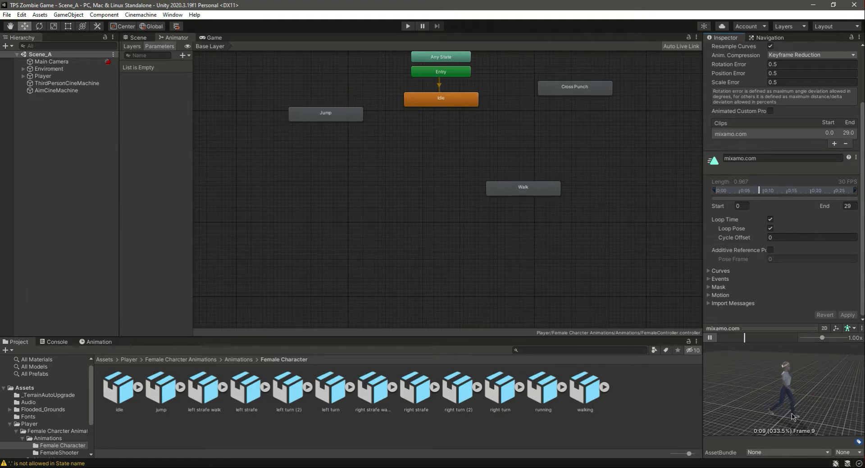
{"action": "left_click", "coordinate": [769, 228]}
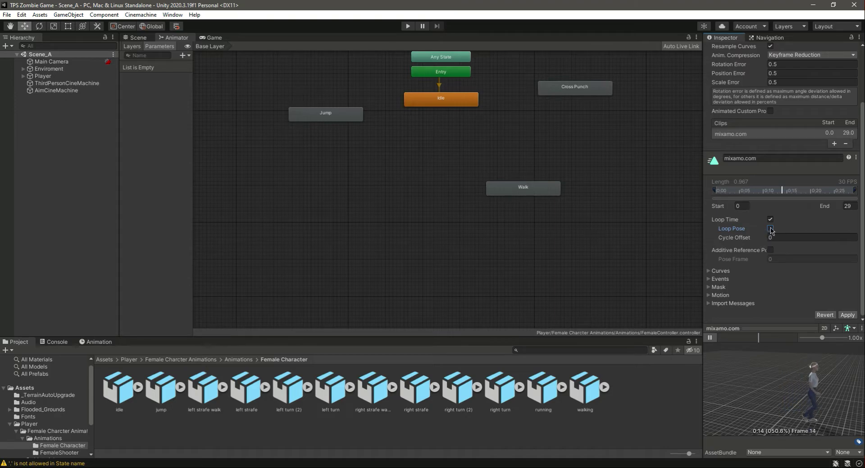
{"action": "left_click", "coordinate": [824, 315]}
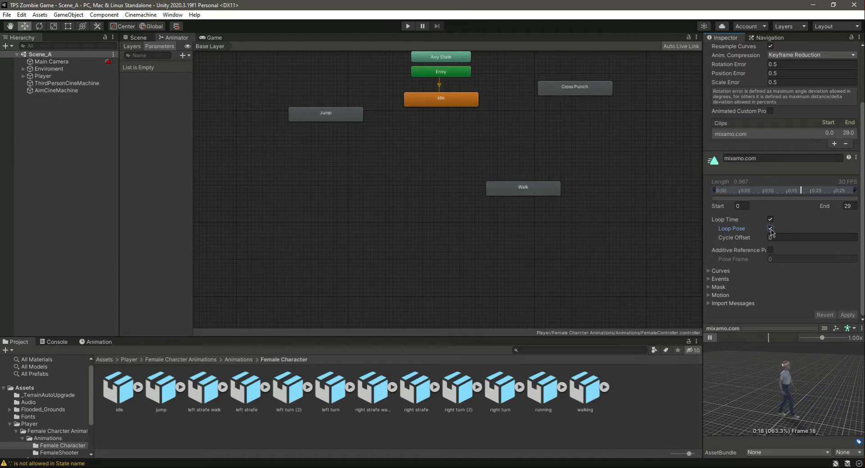
{"action": "left_click", "coordinate": [569, 255]}
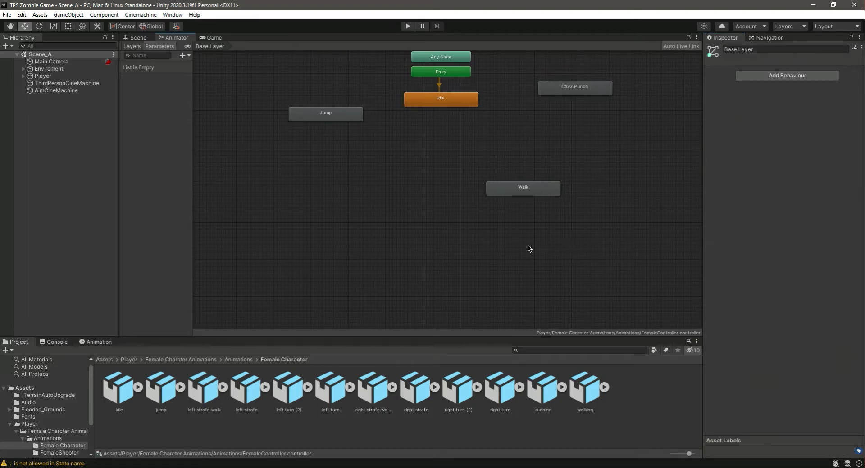
Add the running animation to the graph as a state below Walk, named Running
{"action": "left_click_drag", "start_coordinate": [546, 400], "coordinate": [463, 248]}
{"action": "left_click", "coordinate": [772, 49]}
{"action": "type", "text": "Running"}
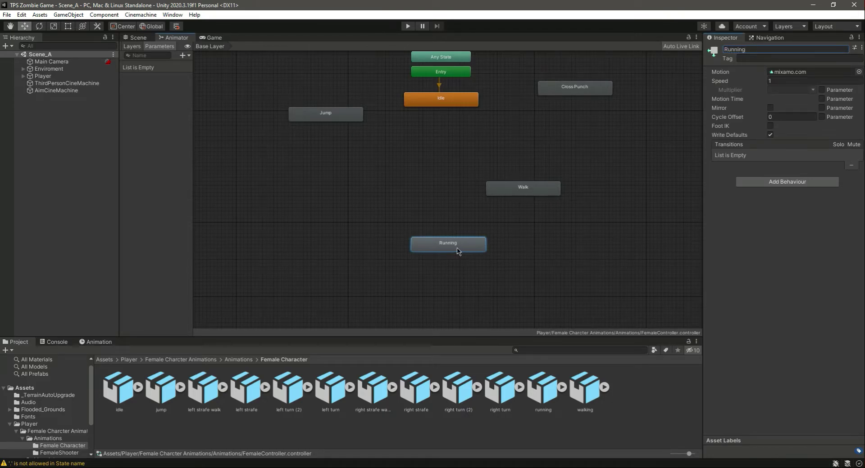
Preview the running clip, enable its Loop Time and Loop Pose, and apply the import settings
{"action": "double_click", "coordinate": [462, 250]}
{"action": "left_click_drag", "start_coordinate": [757, 370], "coordinate": [719, 368]}
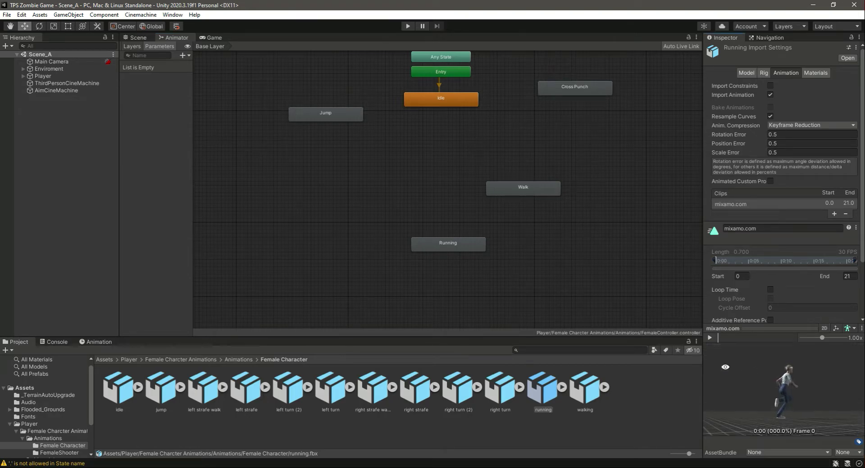
{"action": "left_click", "coordinate": [709, 338]}
{"action": "left_click", "coordinate": [770, 290]}
{"action": "left_click", "coordinate": [770, 299]}
{"action": "scroll", "coordinate": [800, 293], "scroll_direction": "down", "scroll_amount": 3}
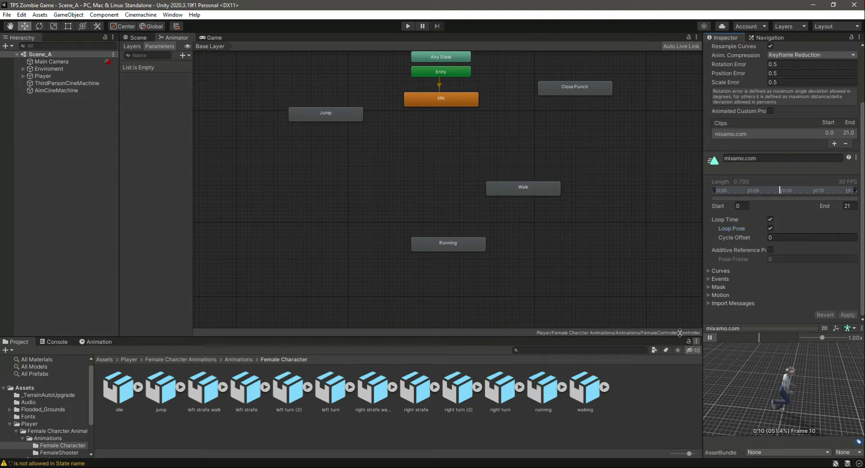
{"action": "left_click", "coordinate": [540, 260]}
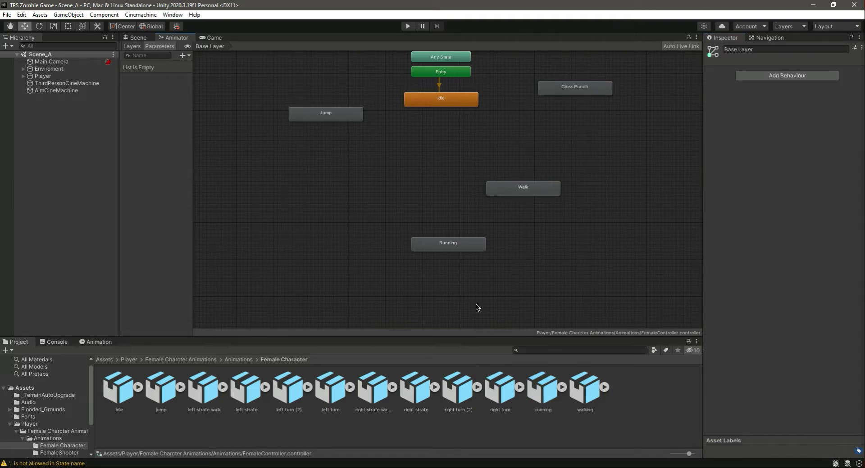
Preview the walking animation from the FemaleShooter folder
{"action": "left_click", "coordinate": [238, 360]}
{"action": "double_click", "coordinate": [162, 388]}
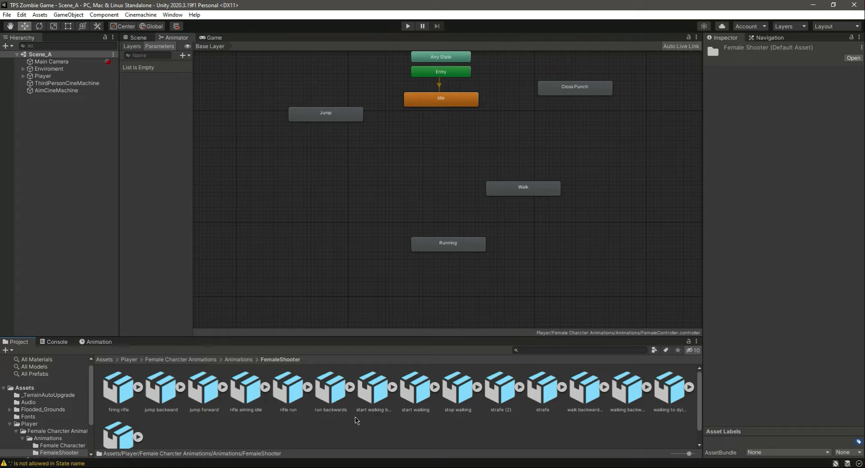
{"action": "scroll", "coordinate": [356, 421], "scroll_direction": "down", "scroll_amount": 1}
{"action": "left_click", "coordinate": [128, 424]}
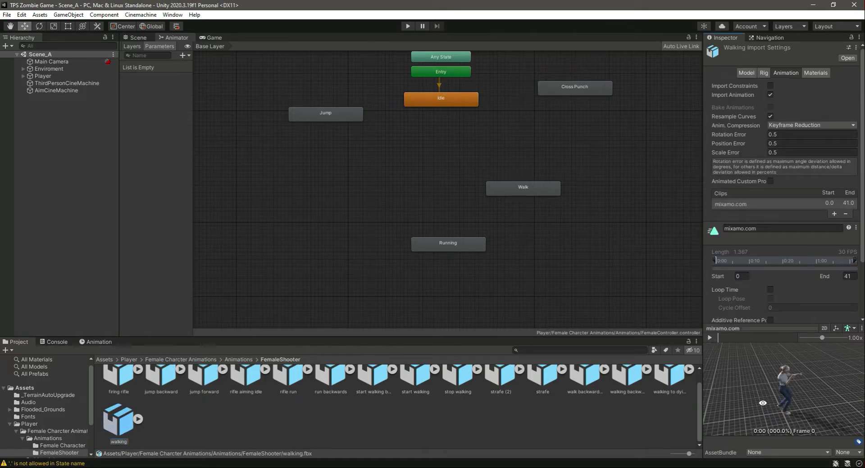
{"action": "left_click", "coordinate": [710, 338]}
{"action": "left_click", "coordinate": [710, 338]}
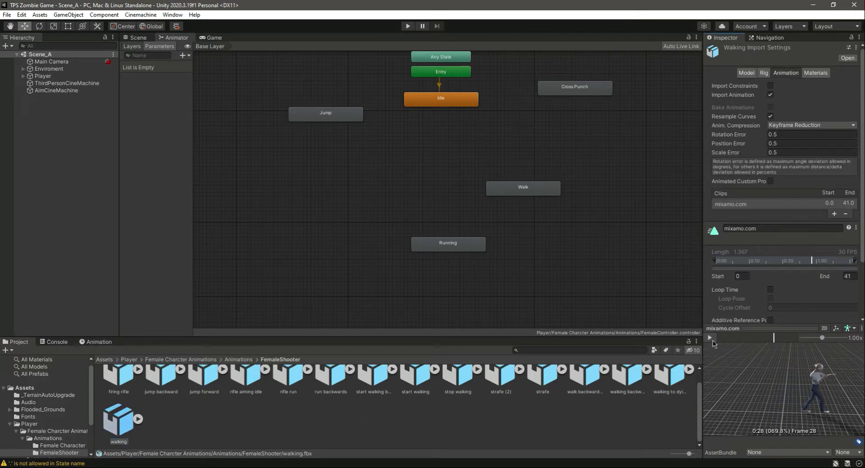
Add the FemaleShooter walking animation to the graph as a state beside Walk, named Rifle Walk
{"action": "left_click_drag", "start_coordinate": [626, 198], "coordinate": [647, 190]}
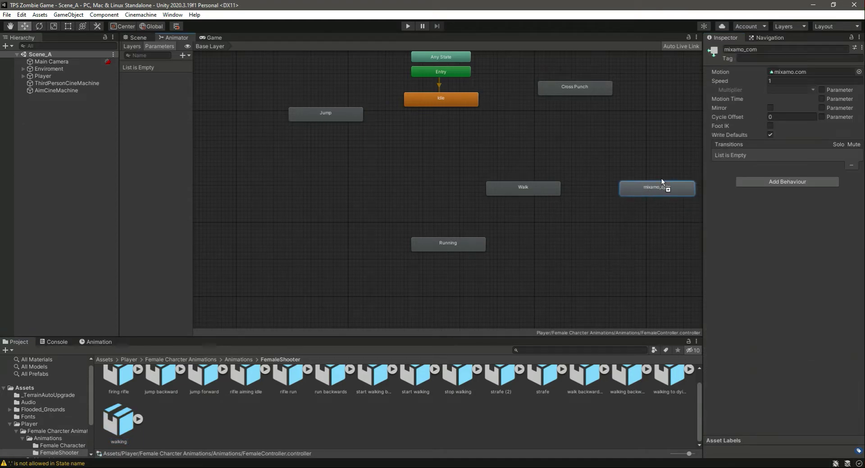
{"action": "left_click", "coordinate": [793, 48]}
{"action": "type", "text": "Walk"}
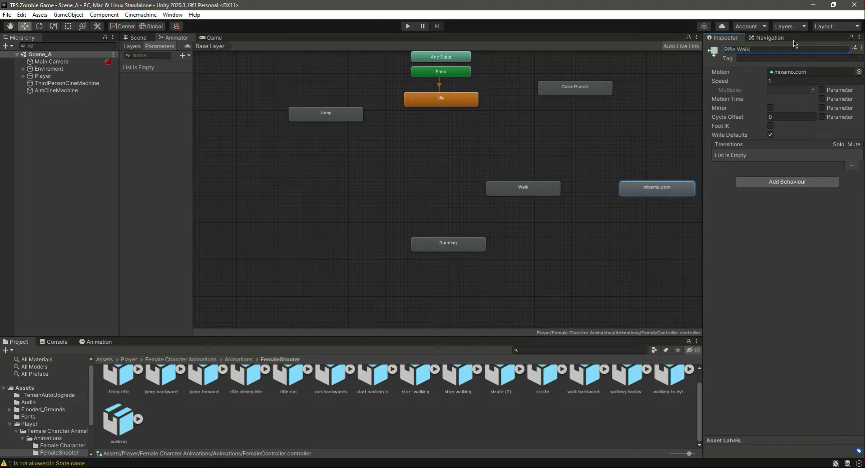
{"action": "key", "text": "Return"}
Enable Loop Time and Loop Pose on the Rifle Walk state's clip and apply the import settings
{"action": "double_click", "coordinate": [806, 72]}
{"action": "left_click", "coordinate": [708, 338]}
{"action": "left_click", "coordinate": [770, 290]}
{"action": "left_click", "coordinate": [771, 299]}
{"action": "scroll", "coordinate": [793, 299], "scroll_direction": "down", "scroll_amount": 3}
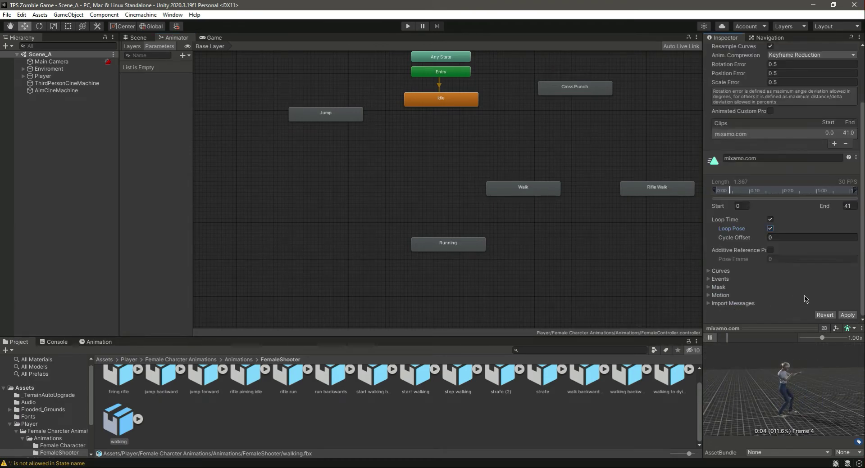
{"action": "left_click", "coordinate": [848, 316]}
{"action": "left_click", "coordinate": [596, 245]}
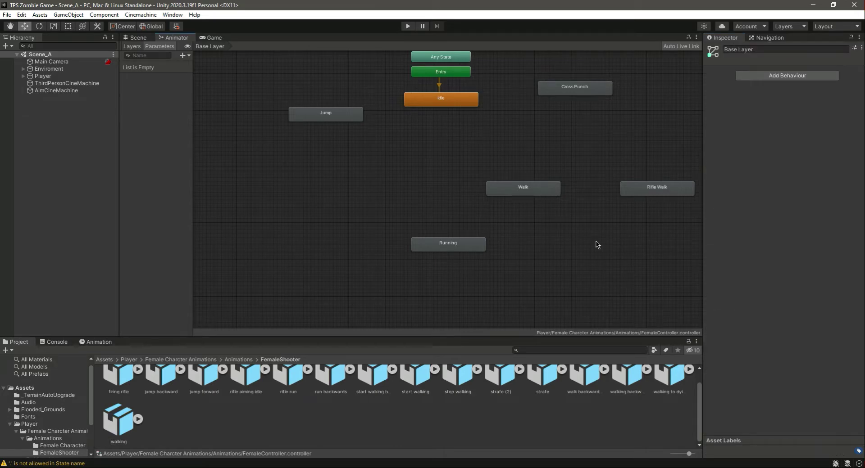
Duplicate the Rifle Walk state, place the copy below Walk, and name it Rifle Shoot Walk
{"action": "left_click", "coordinate": [642, 197]}
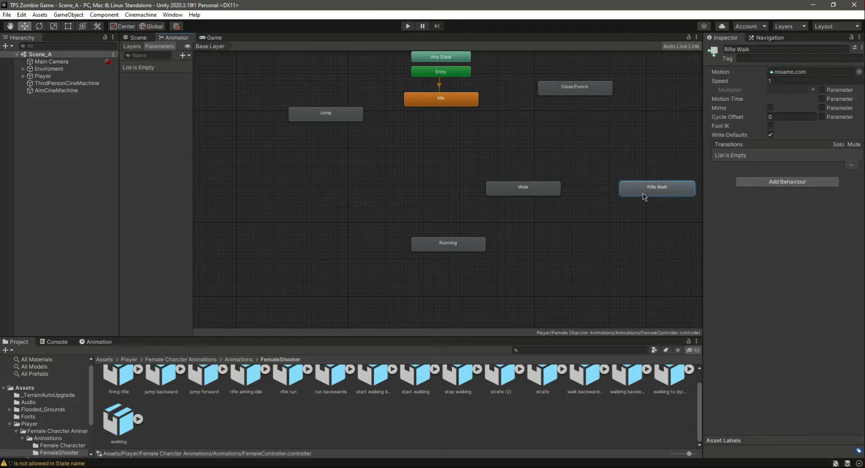
{"action": "key", "text": "ctrl+d"}
{"action": "left_click_drag", "start_coordinate": [661, 208], "coordinate": [575, 253]}
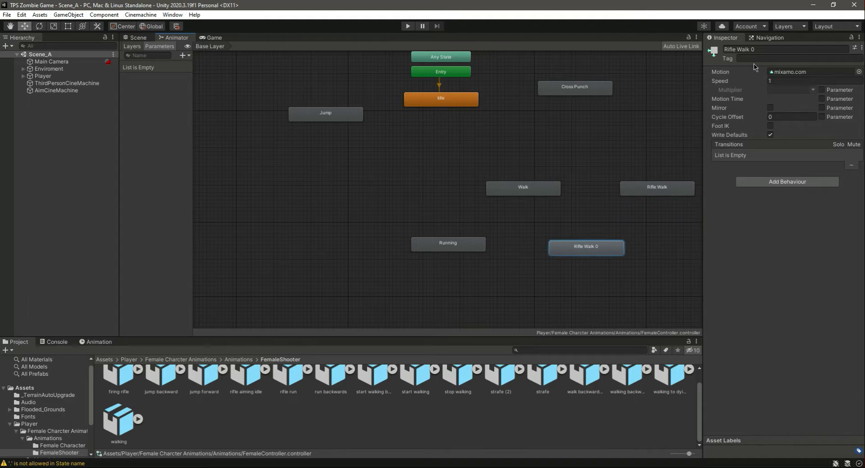
{"action": "left_click", "coordinate": [767, 49]}
{"action": "left_click", "coordinate": [767, 49]}
{"action": "type", "text": "SHoot"}
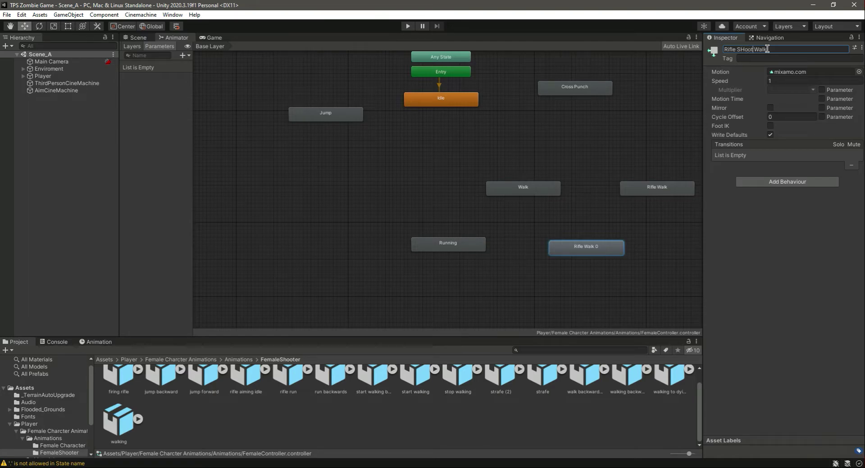
{"action": "key", "text": "BackSpace"}
{"action": "type", "text": "h"}
{"action": "key", "text": "Return"}
Rearrange the graph so Rifle Shoot Walk sits just below Walk and Running lies lower, on the Jump side
{"action": "left_click_drag", "start_coordinate": [599, 247], "coordinate": [588, 247]}
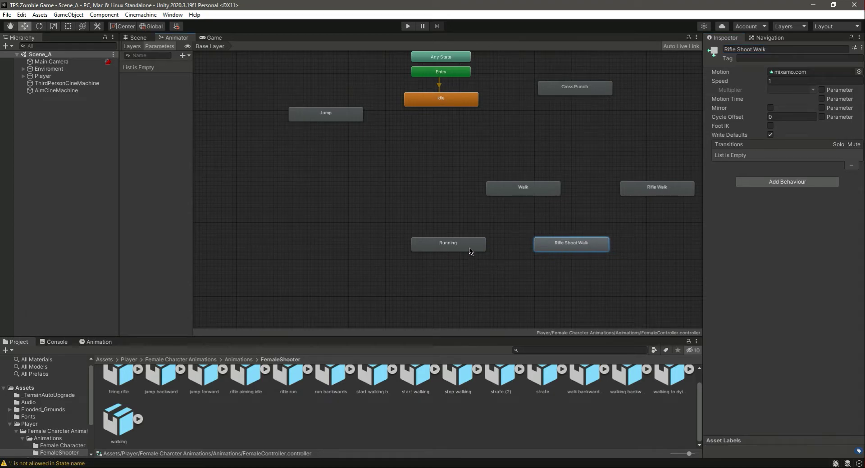
{"action": "left_click_drag", "start_coordinate": [472, 248], "coordinate": [388, 291]}
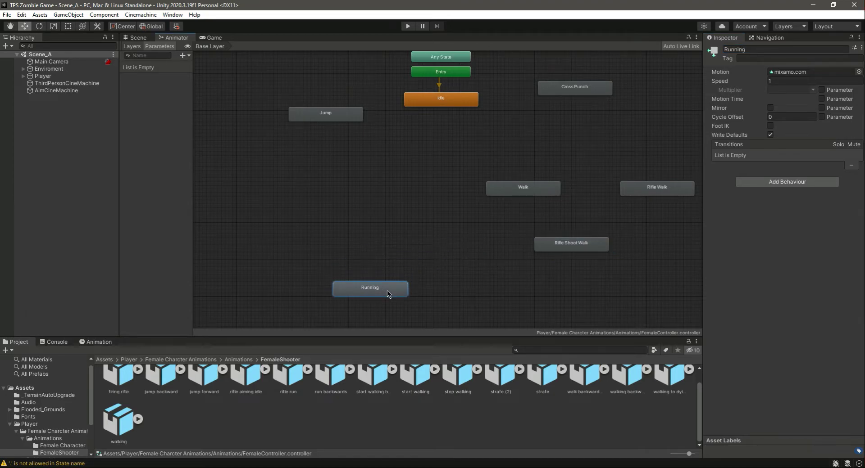
{"action": "left_click_drag", "start_coordinate": [573, 249], "coordinate": [558, 256]}
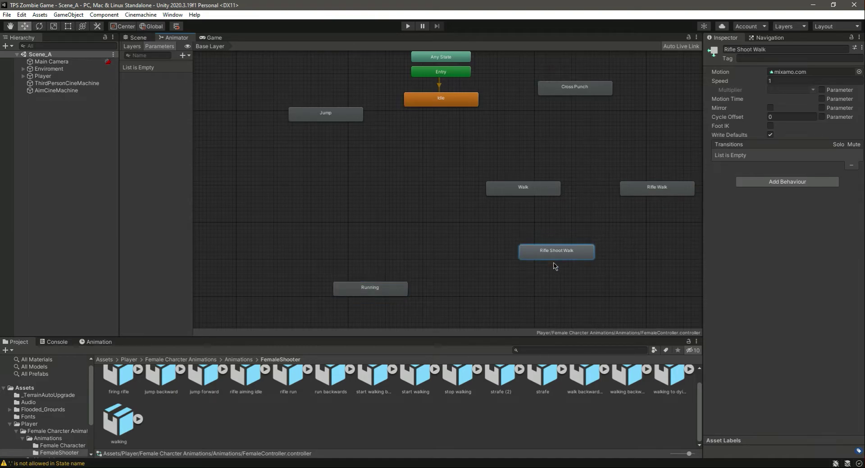
Preview the rifle aiming idle animation, enable its Loop Time, and apply the import settings
{"action": "scroll", "coordinate": [241, 436], "scroll_direction": "up", "scroll_amount": 1}
{"action": "left_click", "coordinate": [242, 403]}
{"action": "left_click", "coordinate": [711, 339]}
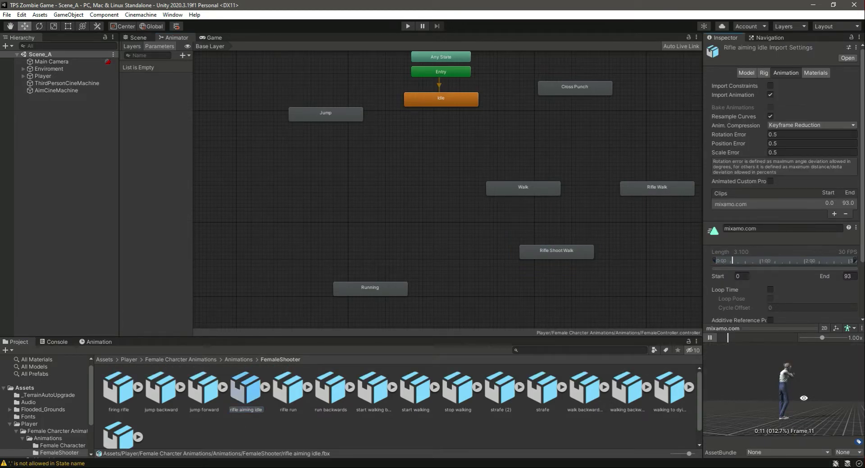
{"action": "left_click", "coordinate": [770, 290]}
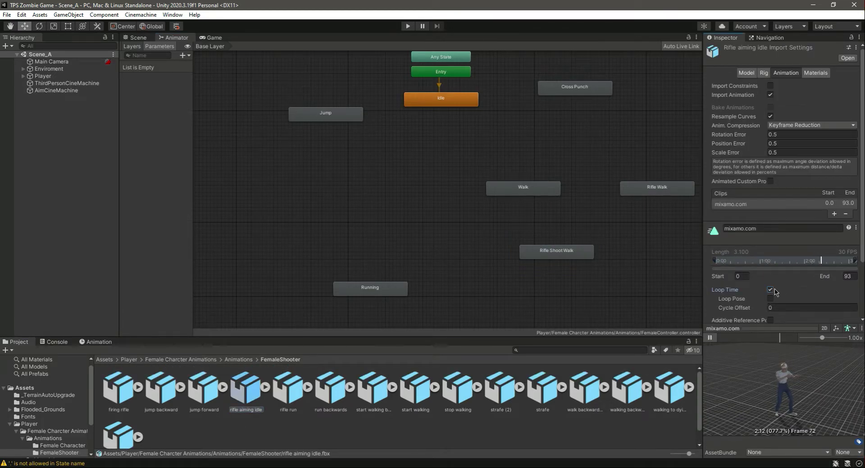
{"action": "scroll", "coordinate": [771, 293], "scroll_direction": "down", "scroll_amount": 3}
{"action": "left_click", "coordinate": [852, 316]}
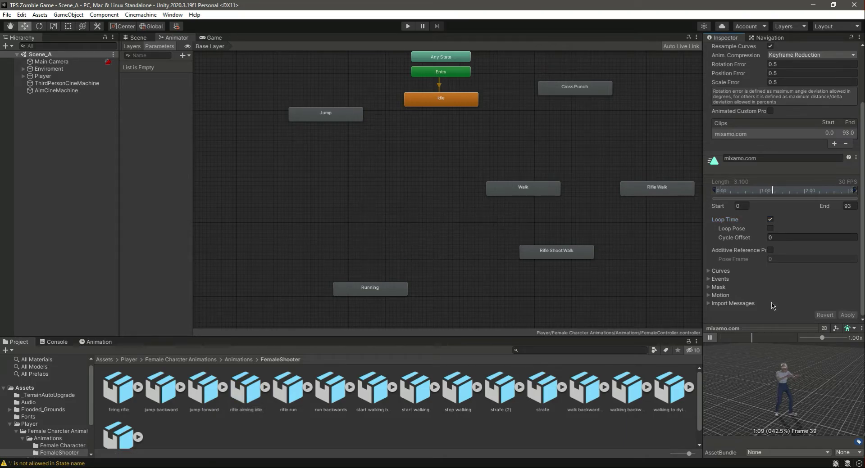
Add the rifle aiming idle animation to the graph as a state above Walk, named Rifle Aim
{"action": "left_click_drag", "start_coordinate": [248, 396], "coordinate": [514, 132]}
{"action": "left_click", "coordinate": [767, 50]}
{"action": "type", "text": "Rifle Aim"}
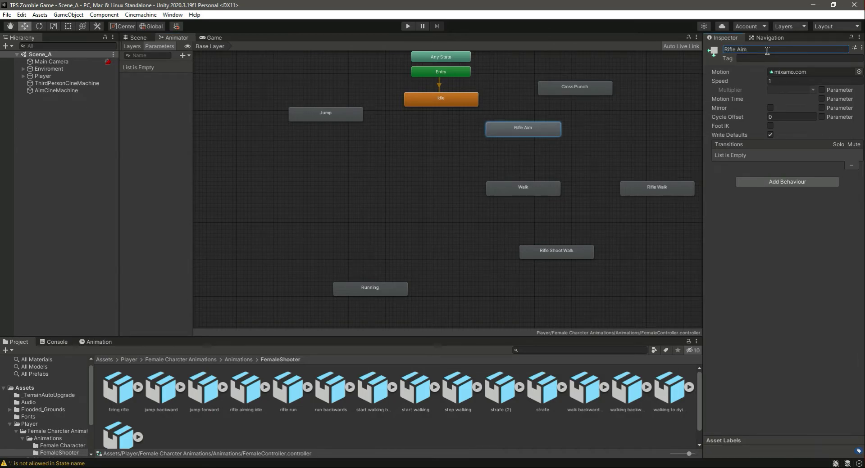
{"action": "left_click", "coordinate": [615, 156]}
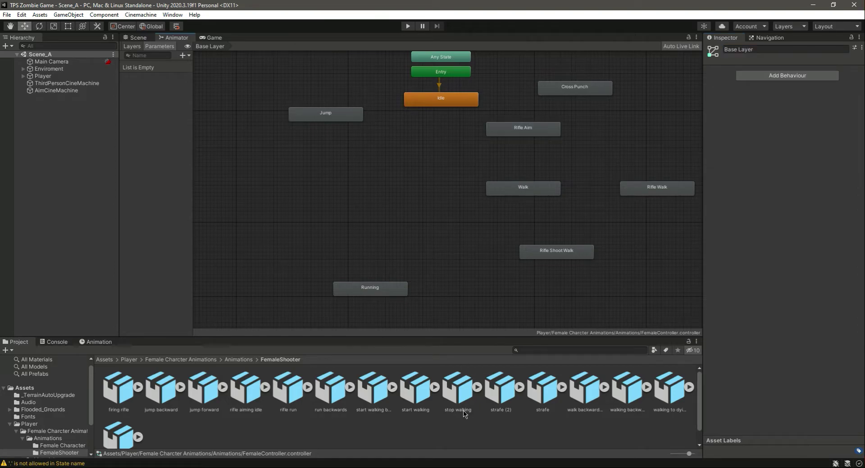
Duplicate the Rifle Aim state, place the copy below Jump, and name it S
{"action": "scroll", "coordinate": [465, 414], "scroll_direction": "down", "scroll_amount": 1}
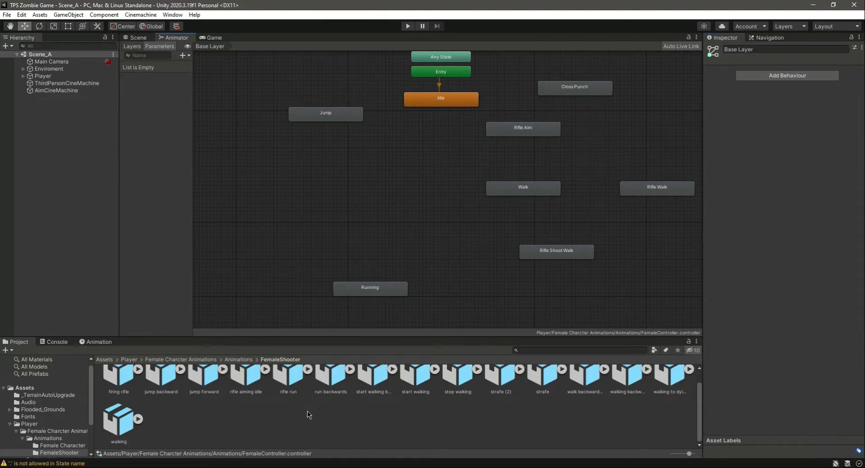
{"action": "scroll", "coordinate": [308, 416], "scroll_direction": "up", "scroll_amount": 1}
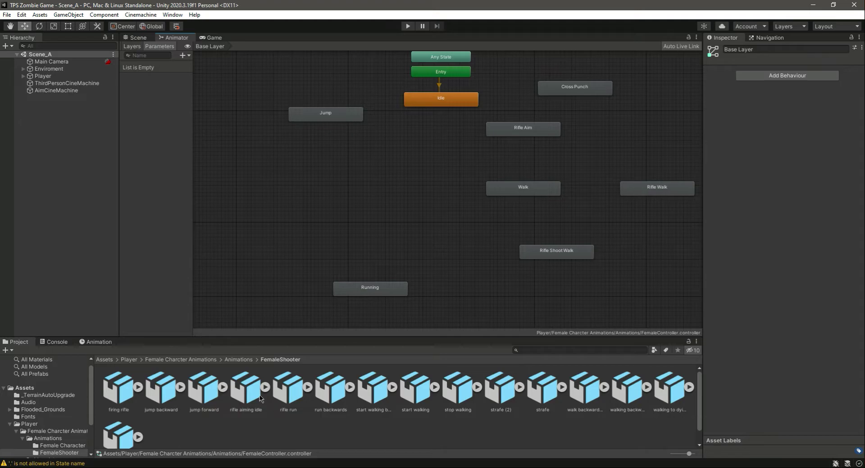
{"action": "left_click", "coordinate": [530, 135]}
{"action": "key", "text": "ctrl+d"}
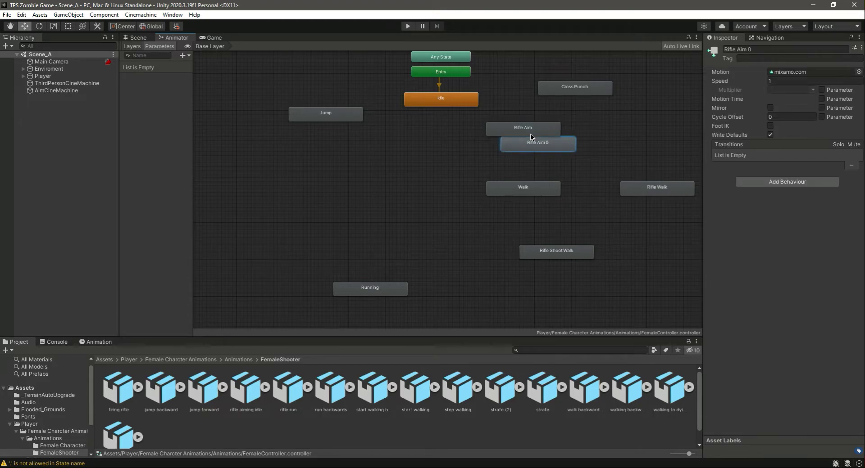
{"action": "left_click_drag", "start_coordinate": [542, 146], "coordinate": [344, 183]}
{"action": "left_click", "coordinate": [777, 51]}
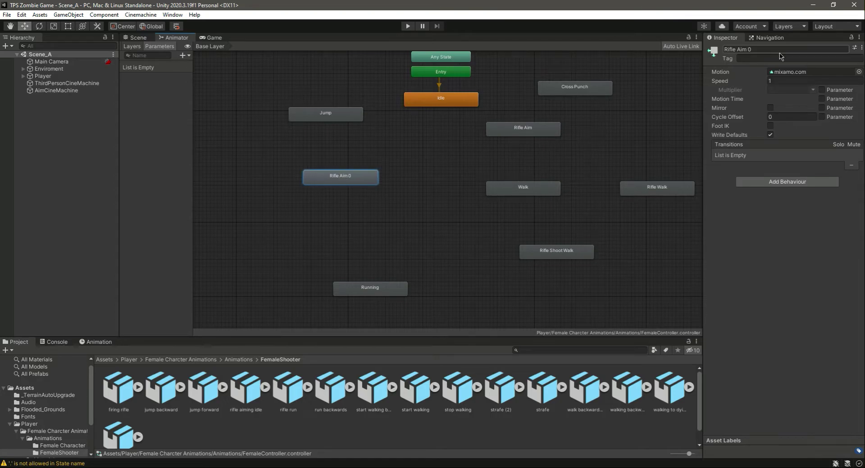
{"action": "type", "text": "S"}
{"action": "right_click", "coordinate": [520, 129]}
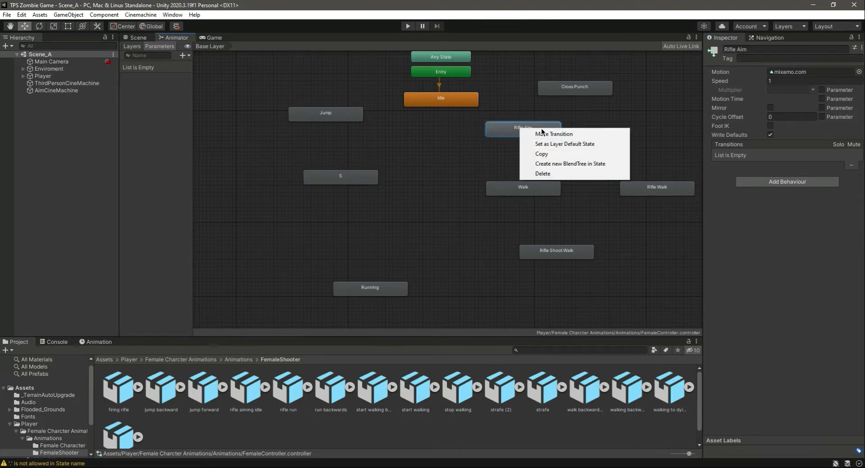
{"action": "left_click", "coordinate": [560, 154]}
{"action": "right_click", "coordinate": [443, 174]}
{"action": "left_click", "coordinate": [468, 201]}
{"action": "left_click_drag", "start_coordinate": [468, 180], "coordinate": [444, 162]}
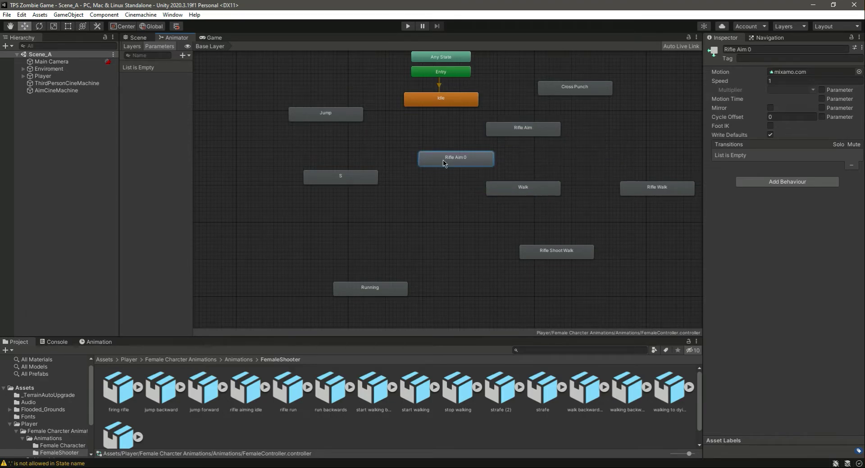
{"action": "key", "text": "Delete"}
Rename the S state below Jump as Shooting
{"action": "left_click", "coordinate": [377, 180]}
{"action": "left_click", "coordinate": [801, 49]}
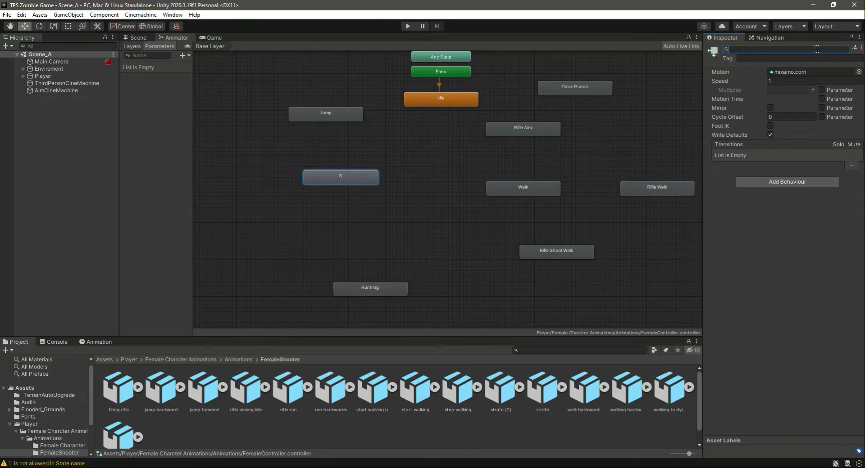
{"action": "key", "text": "Return"}
Open the Shooting state's source animation and preview its playback
{"action": "double_click", "coordinate": [342, 180]}
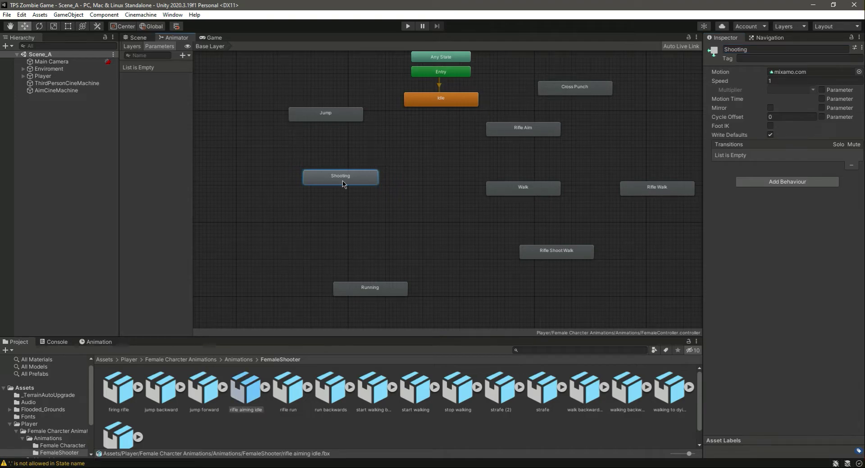
{"action": "scroll", "coordinate": [794, 277], "scroll_direction": "down", "scroll_amount": 3}
{"action": "left_click", "coordinate": [710, 339]}
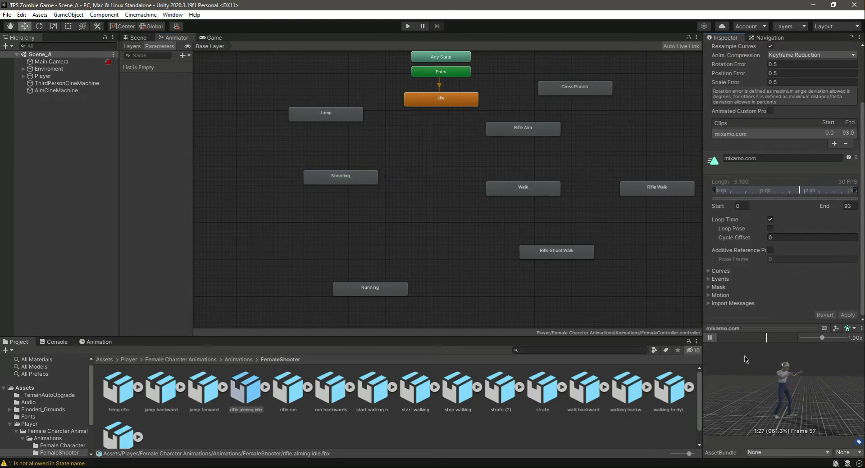
{"action": "left_click", "coordinate": [711, 338]}
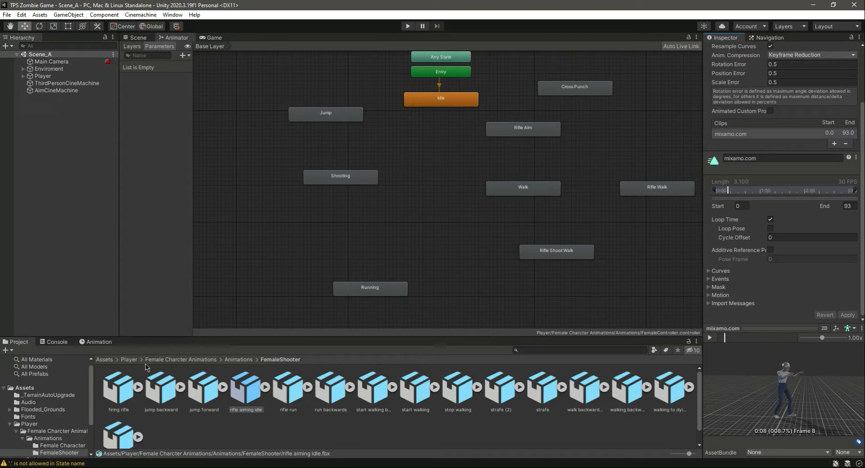
Preview the Reloading animation from the Animations folder and add it to the graph as a state below Running
{"action": "left_click", "coordinate": [239, 360]}
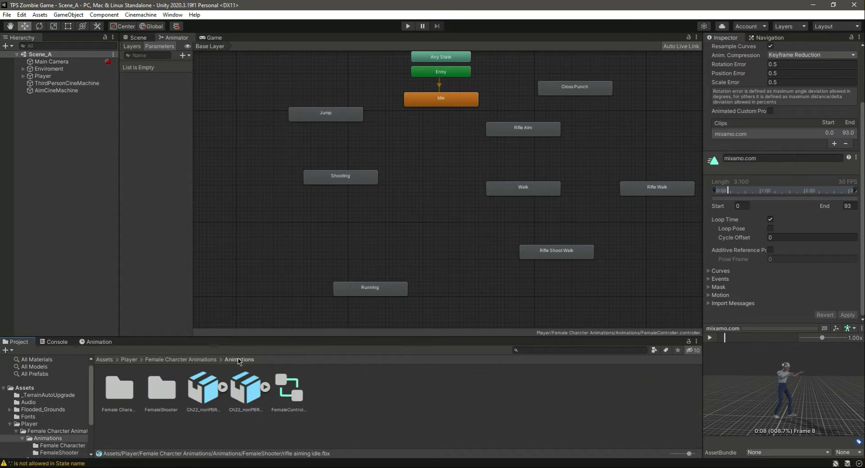
{"action": "left_click", "coordinate": [253, 397]}
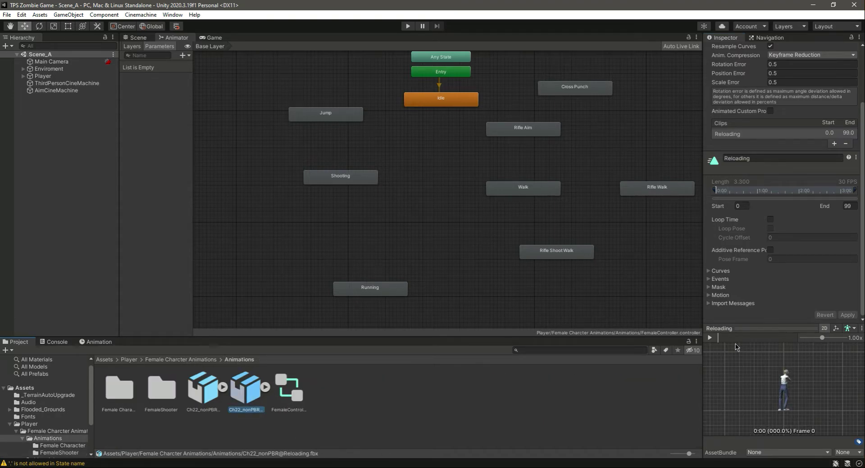
{"action": "left_click", "coordinate": [709, 338]}
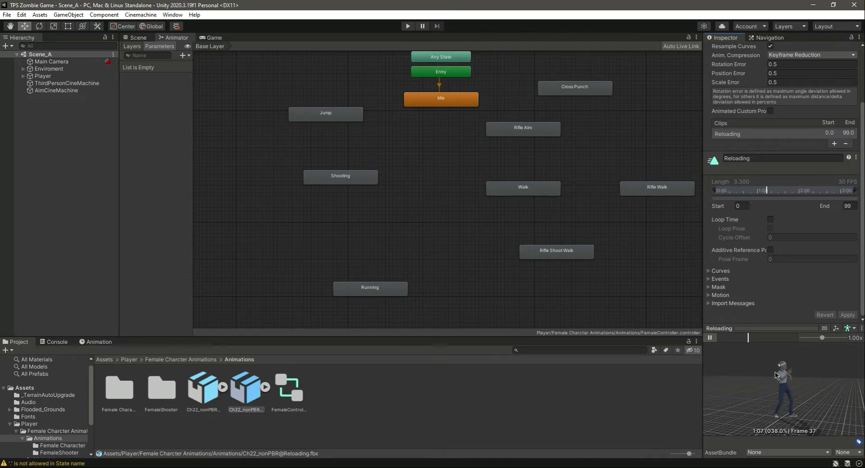
{"action": "left_click_drag", "start_coordinate": [245, 390], "coordinate": [279, 324]}
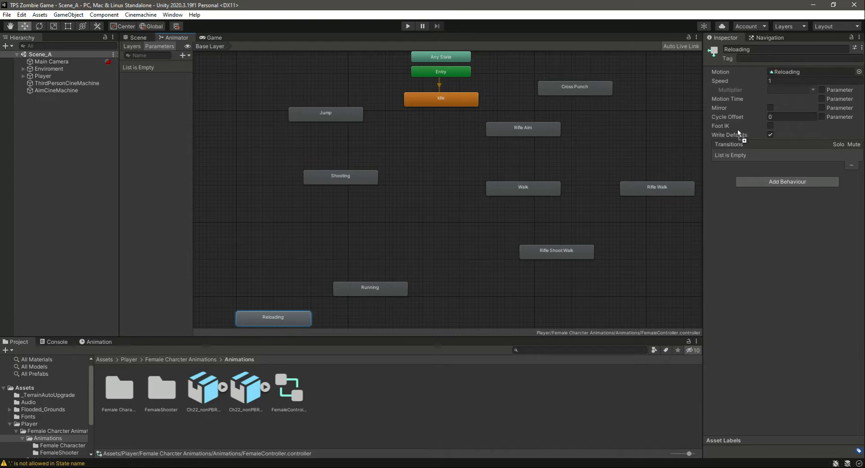
Enable Loop Time on the Reloading animation, apply the import settings, and preview the clip
{"action": "left_click", "coordinate": [432, 322]}
{"action": "left_click", "coordinate": [770, 289]}
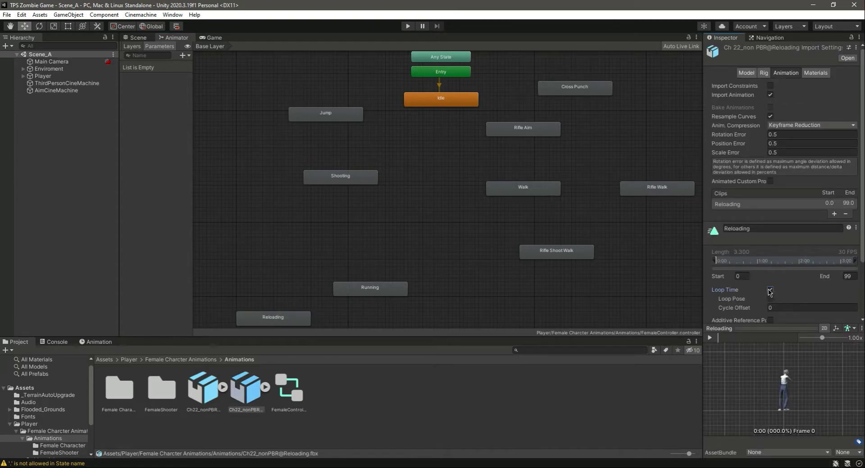
{"action": "scroll", "coordinate": [816, 298], "scroll_direction": "down", "scroll_amount": 3}
{"action": "left_click", "coordinate": [852, 316]}
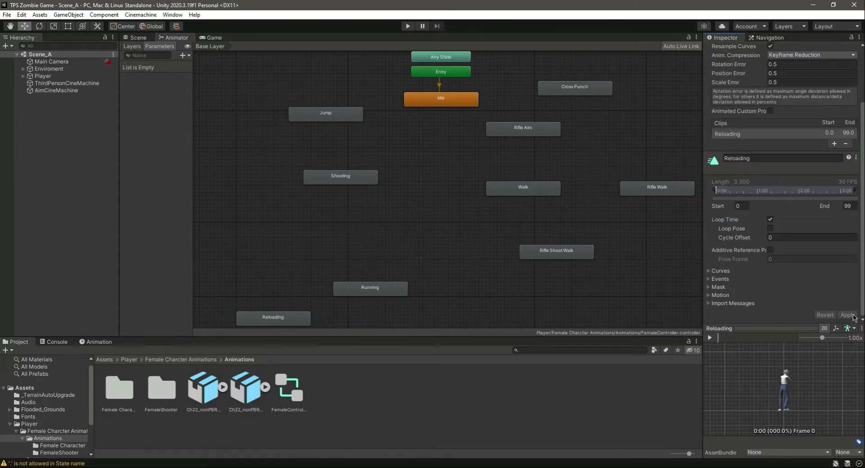
{"action": "left_click", "coordinate": [711, 339]}
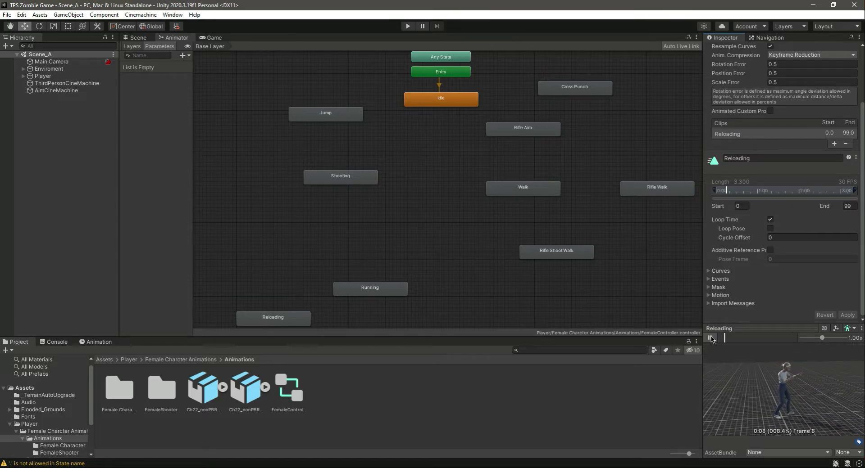
{"action": "left_click", "coordinate": [469, 257]}
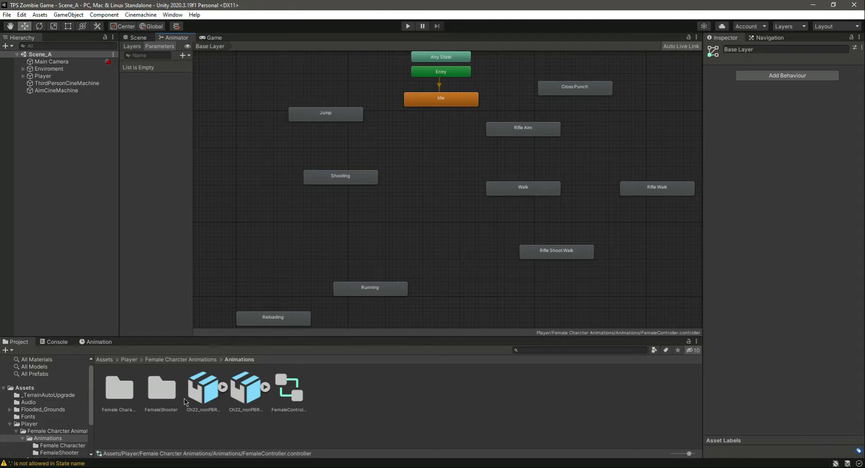
Clear the state-name warnings from the console and return to the project files
{"action": "left_click", "coordinate": [45, 464]}
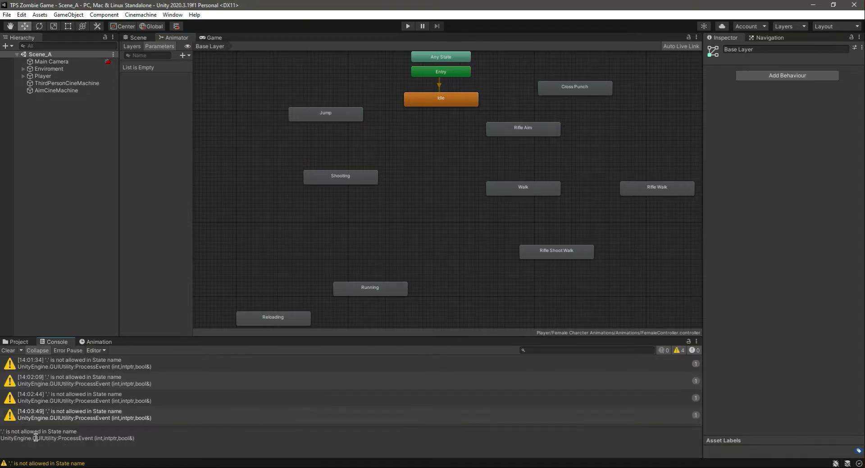
{"action": "left_click", "coordinate": [8, 350]}
{"action": "left_click", "coordinate": [17, 342]}
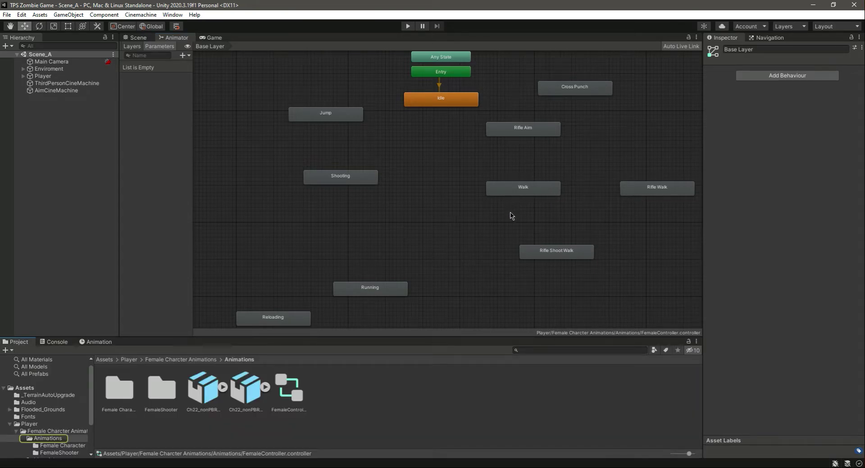
Add two Bool parameters to the animator, named Idle and Walk
{"action": "left_click", "coordinate": [188, 56]}
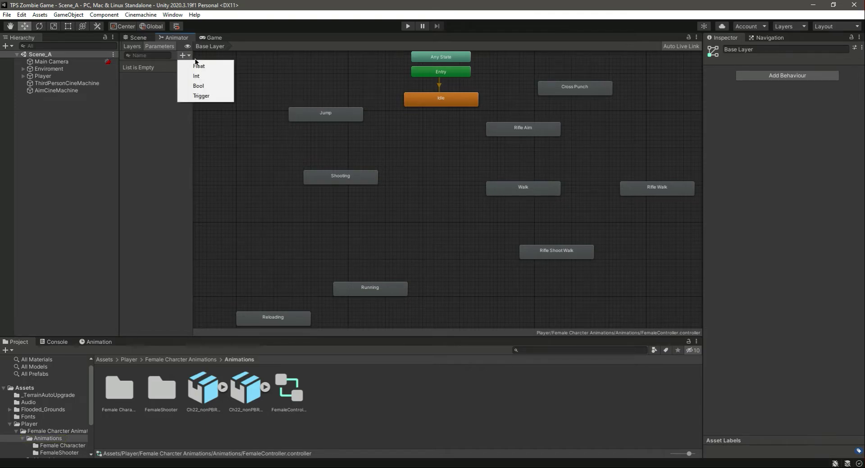
{"action": "left_click", "coordinate": [221, 86]}
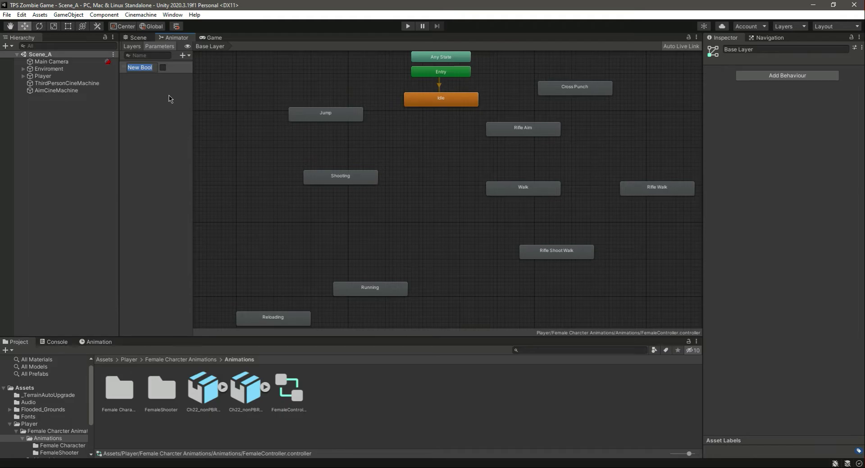
{"action": "key", "text": "BackSpace"}
{"action": "key", "text": "Return"}
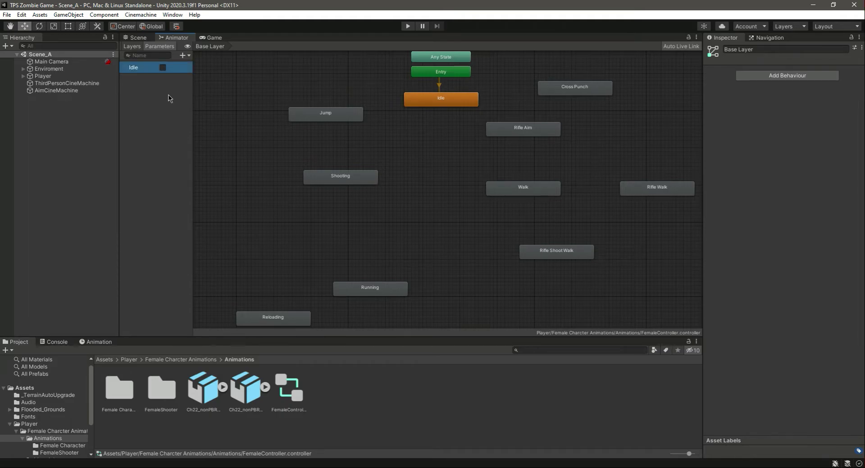
{"action": "left_click", "coordinate": [182, 55]}
{"action": "left_click", "coordinate": [211, 87]}
{"action": "type", "text": "Walk"}
{"action": "key", "text": "Return"}
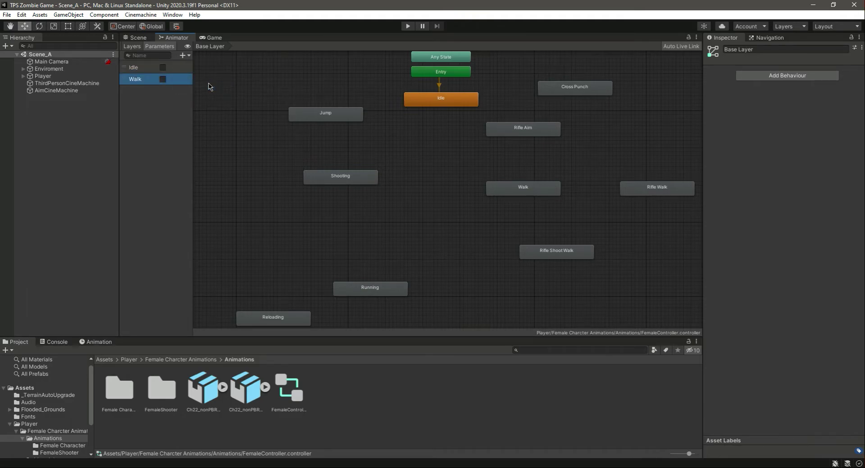
Add two more Bool parameters, named Running and Fire
{"action": "left_click", "coordinate": [182, 55]}
{"action": "left_click", "coordinate": [210, 87]}
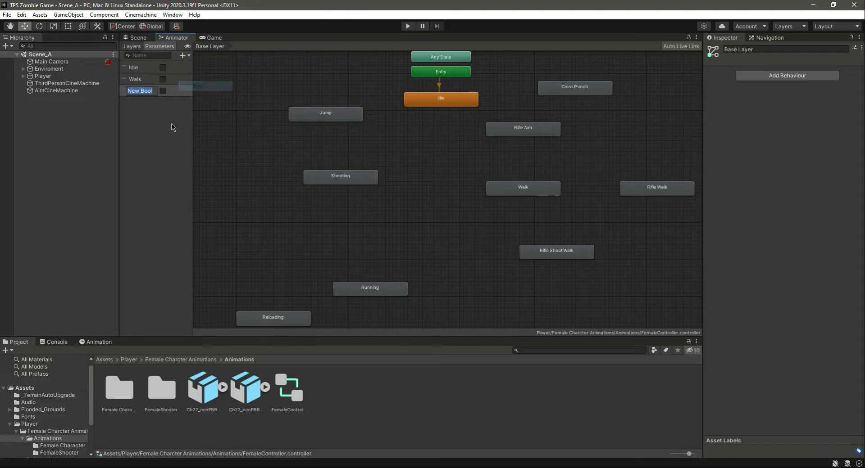
{"action": "type", "text": "Running"}
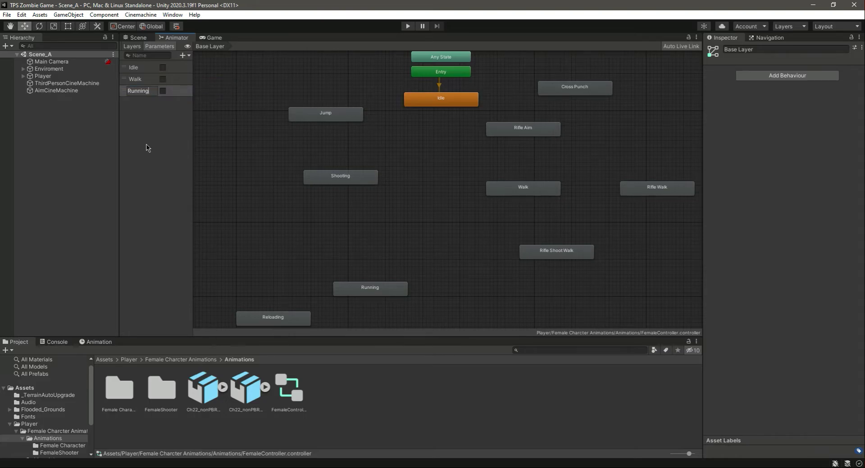
{"action": "key", "text": "Return"}
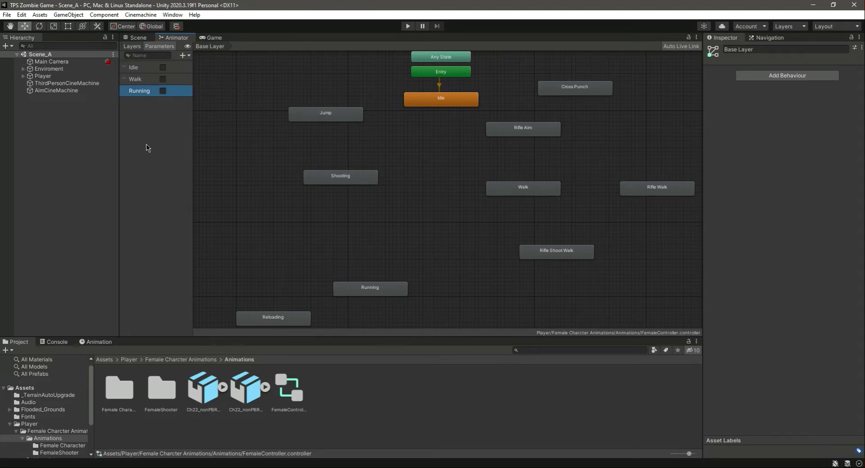
{"action": "left_click", "coordinate": [184, 55]}
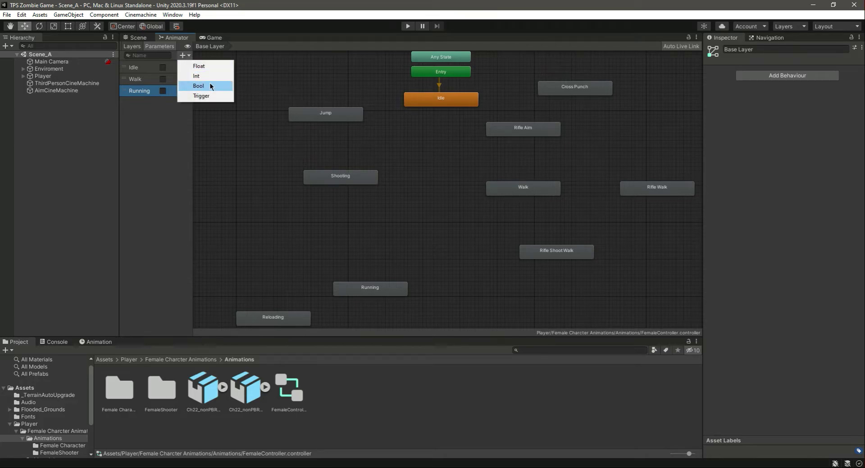
{"action": "left_click", "coordinate": [210, 86]}
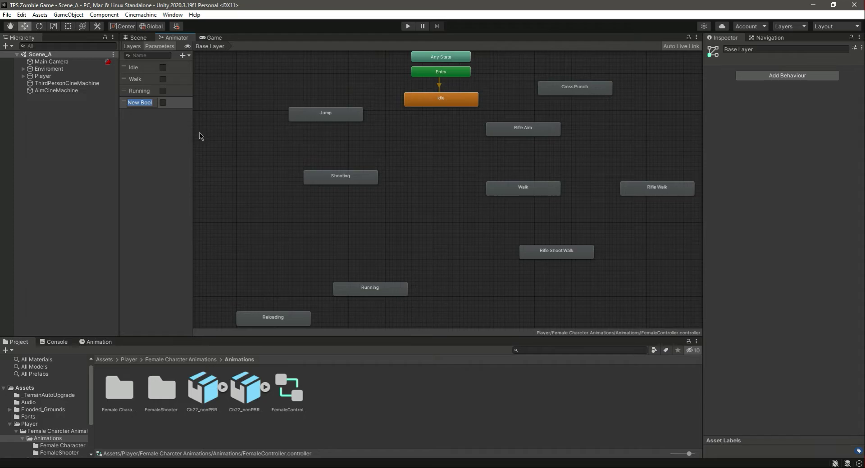
{"action": "type", "text": "Fire"}
{"action": "key", "text": "Return"}
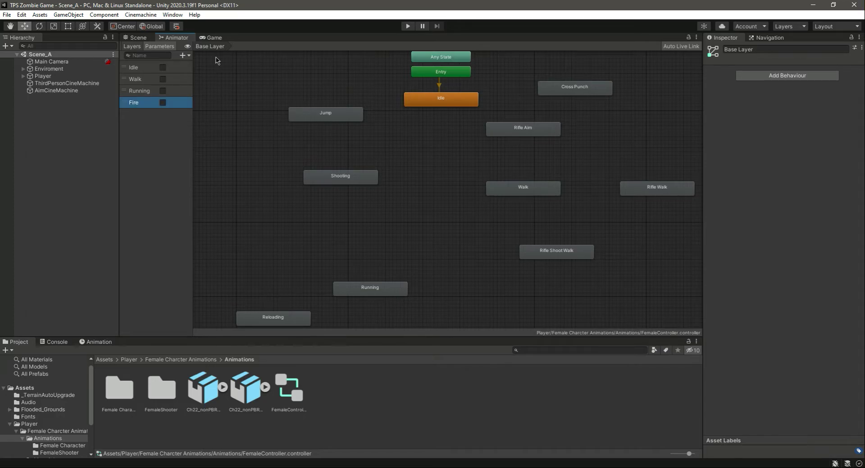
Add a Trigger parameter named Jump and move it above Fire in the parameter list
{"action": "left_click", "coordinate": [188, 56]}
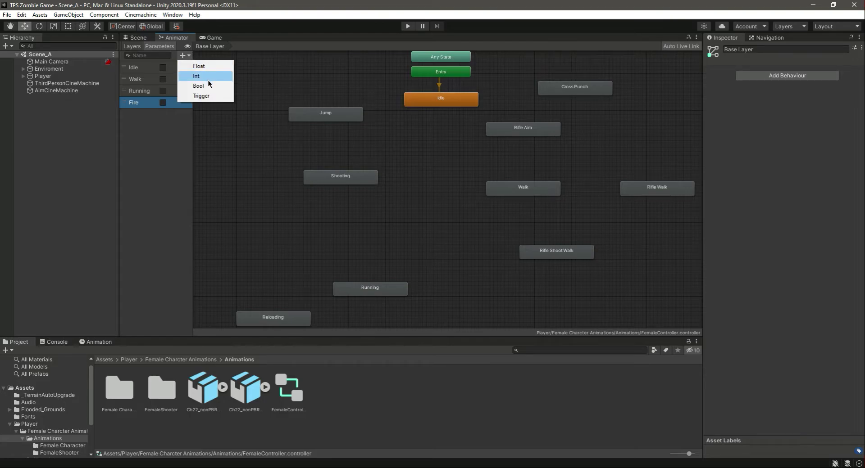
{"action": "left_click", "coordinate": [203, 96]}
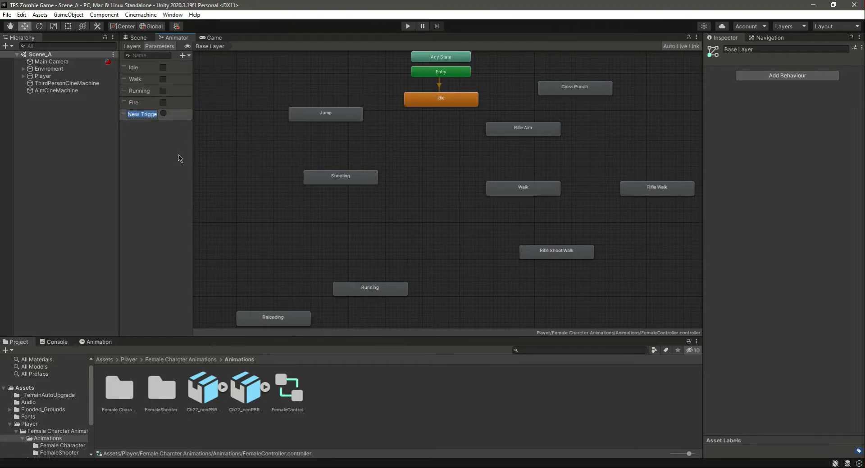
{"action": "type", "text": "Jump"}
{"action": "key", "text": "Return"}
{"action": "left_click_drag", "start_coordinate": [142, 118], "coordinate": [143, 108]}
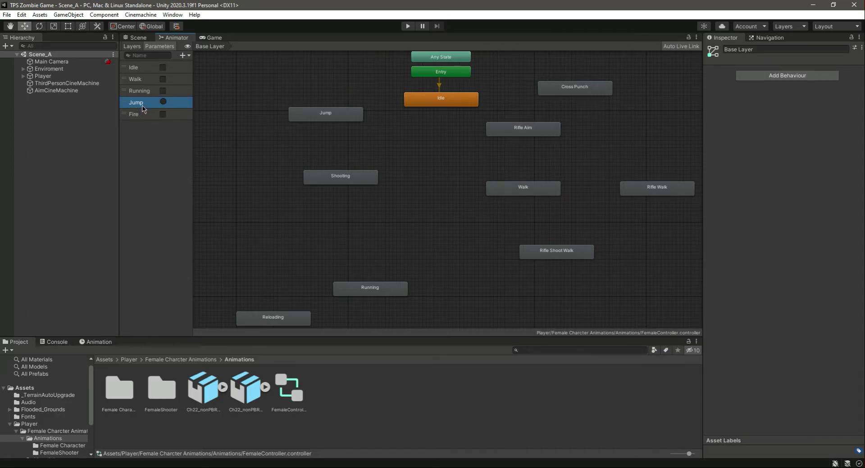
Add Bool parameters named IdleAim and RifleWalk after Fire
{"action": "left_click", "coordinate": [183, 55]}
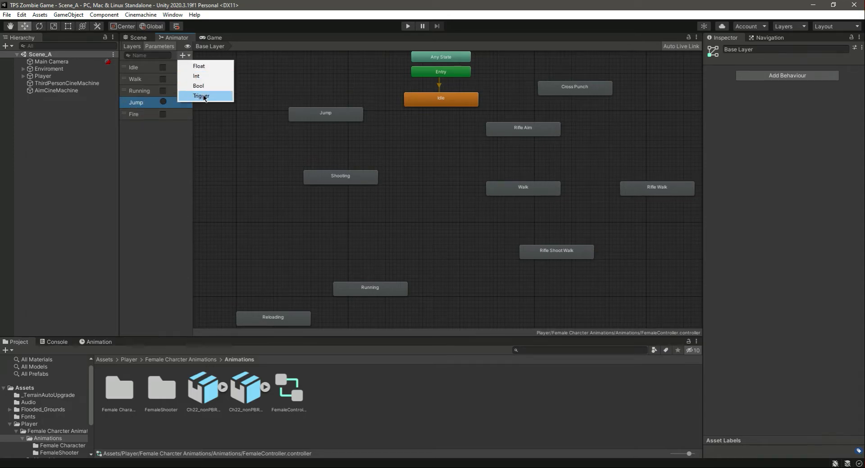
{"action": "left_click", "coordinate": [199, 86]}
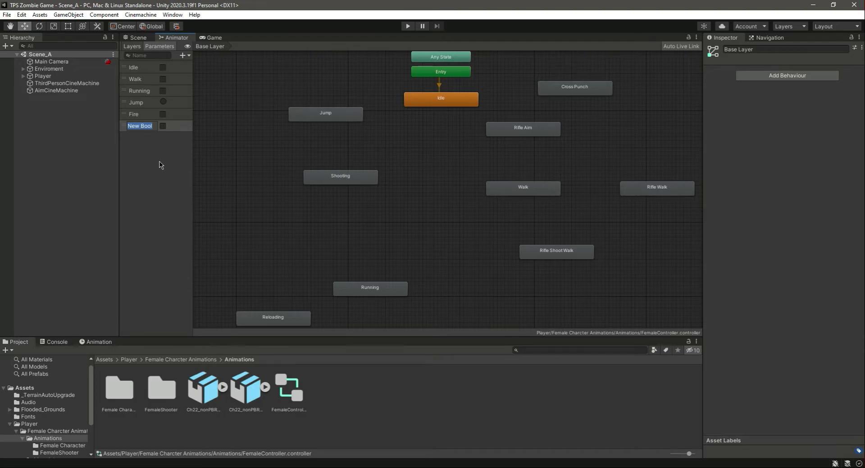
{"action": "type", "text": "dleAim"}
{"action": "key", "text": "Return"}
{"action": "left_click", "coordinate": [187, 55]}
{"action": "left_click", "coordinate": [218, 86]}
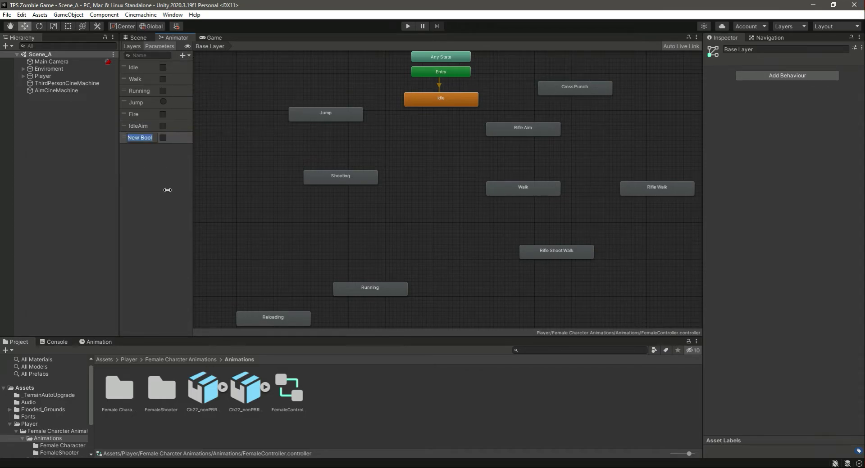
{"action": "type", "text": "RifleWalk"}
{"action": "key", "text": "Return"}
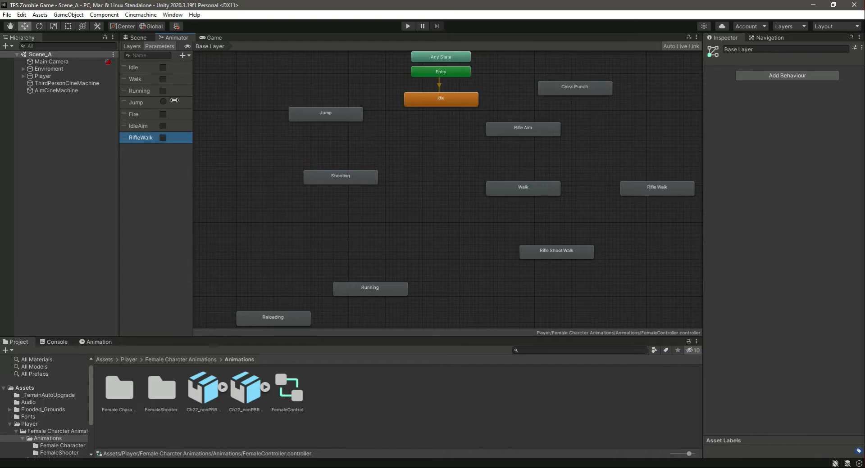
Add Bool parameters named Reloading and FireWalk after RifleWalk in the animator
{"action": "left_click", "coordinate": [185, 56]}
{"action": "left_click", "coordinate": [201, 86]}
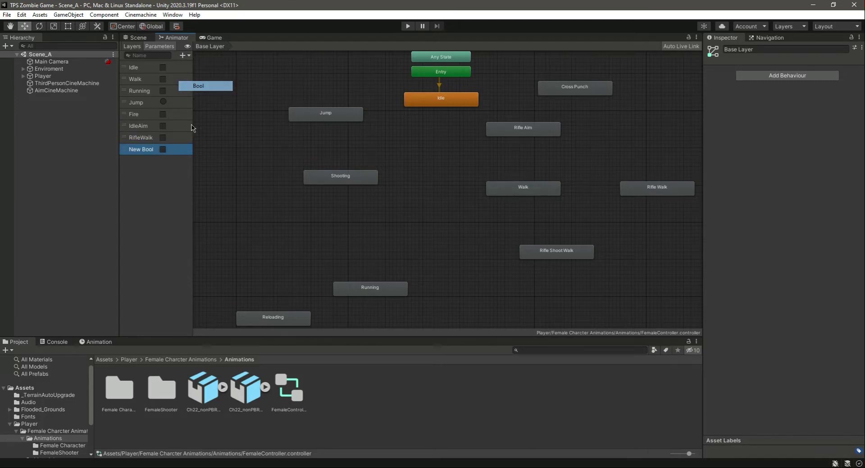
{"action": "type", "text": "Reloading"}
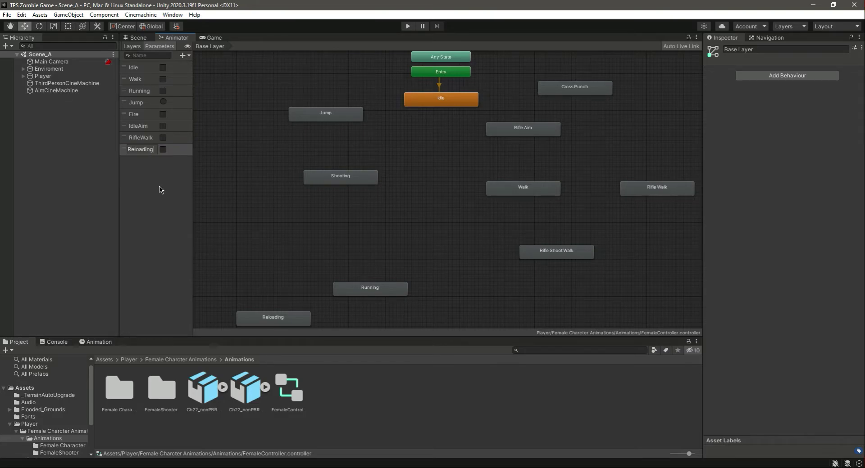
{"action": "key", "text": "Return"}
{"action": "left_click", "coordinate": [182, 55]}
{"action": "left_click", "coordinate": [200, 86]}
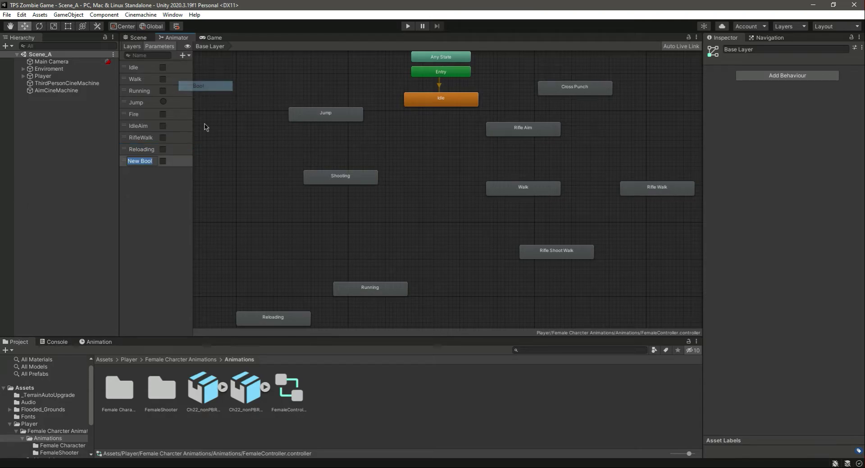
{"action": "type", "text": "FireWalk"}
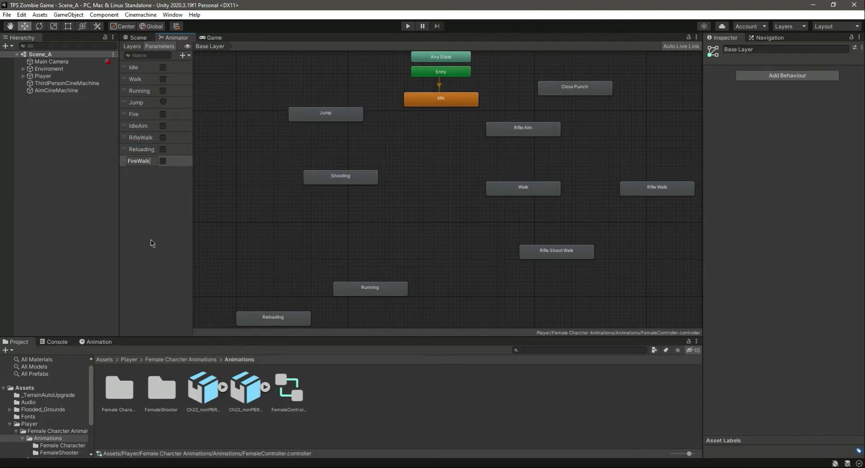
{"action": "key", "text": "Return"}
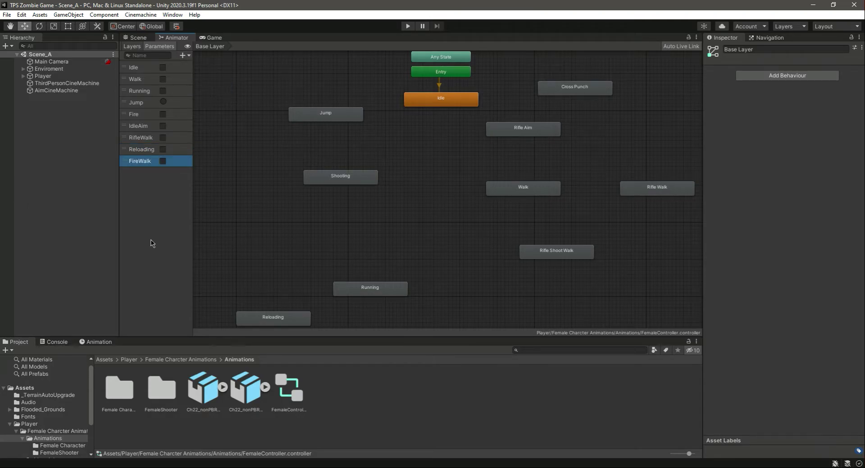
Add a Bool parameter named Punch at the end of the parameter list
{"action": "left_click", "coordinate": [188, 56]}
{"action": "left_click", "coordinate": [213, 85]}
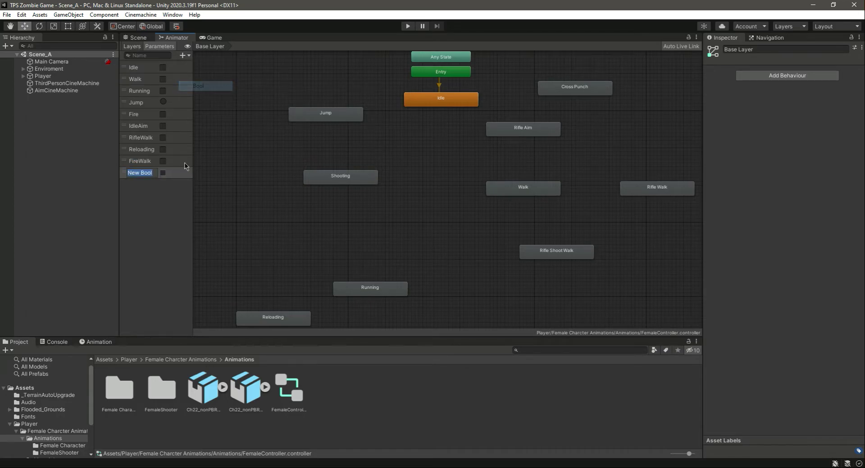
{"action": "type", "text": "Punch"}
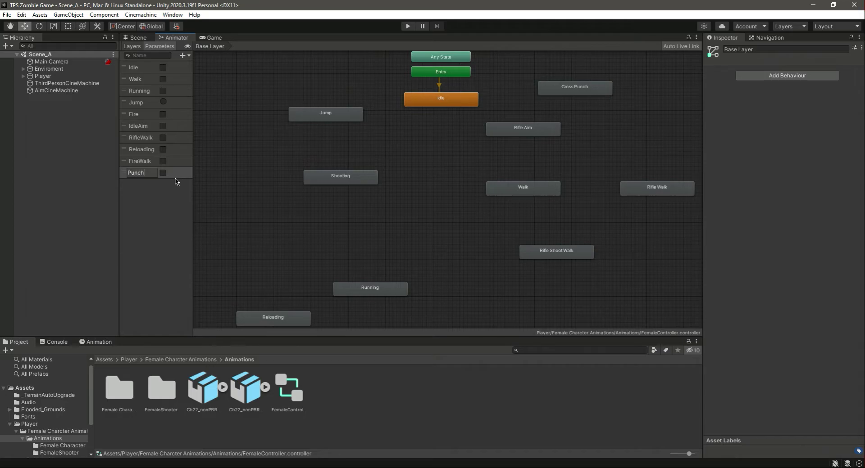
{"action": "key", "text": "Return"}
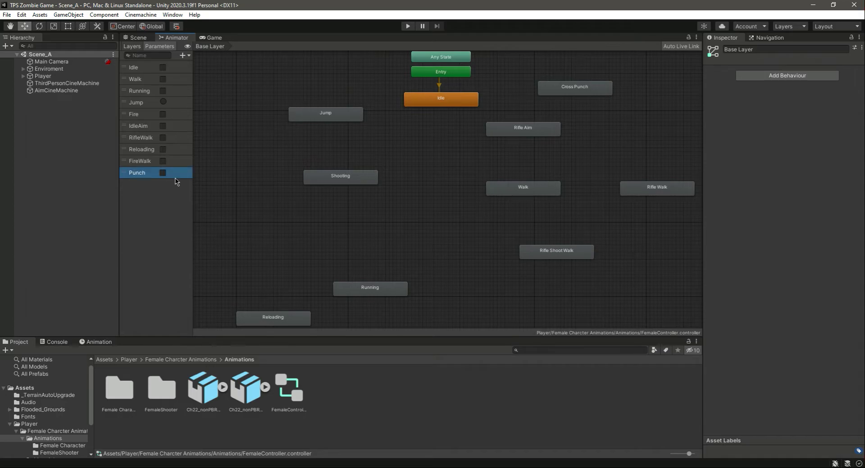
{"action": "left_click", "coordinate": [177, 205]}
Create transitions in both directions between the Idle and Walk states
{"action": "left_click", "coordinate": [448, 102]}
{"action": "right_click", "coordinate": [449, 101]}
{"action": "left_click", "coordinate": [464, 106]}
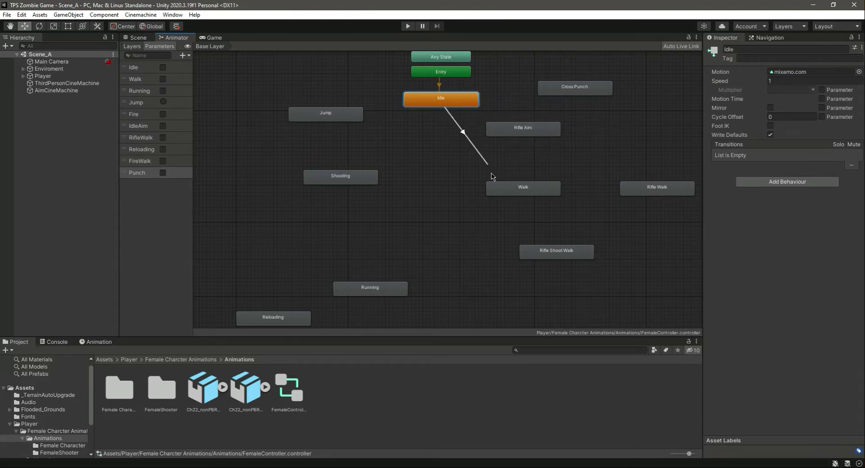
{"action": "left_click", "coordinate": [505, 194]}
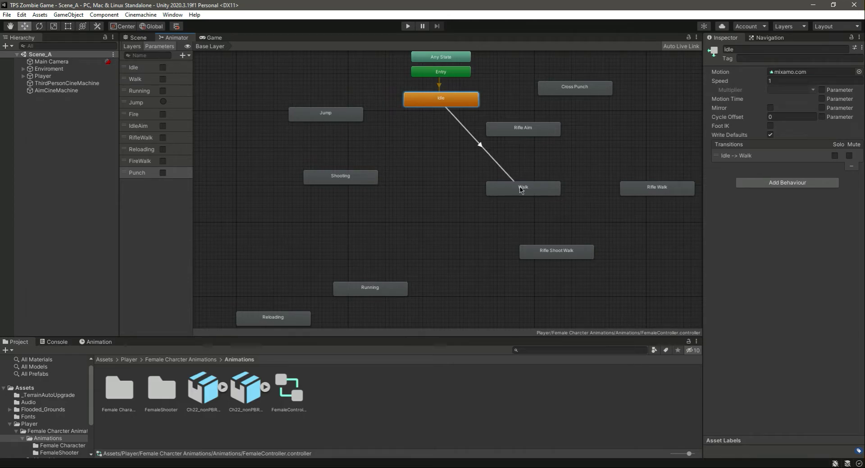
{"action": "right_click", "coordinate": [520, 189]}
{"action": "left_click", "coordinate": [534, 193]}
{"action": "left_click", "coordinate": [457, 99]}
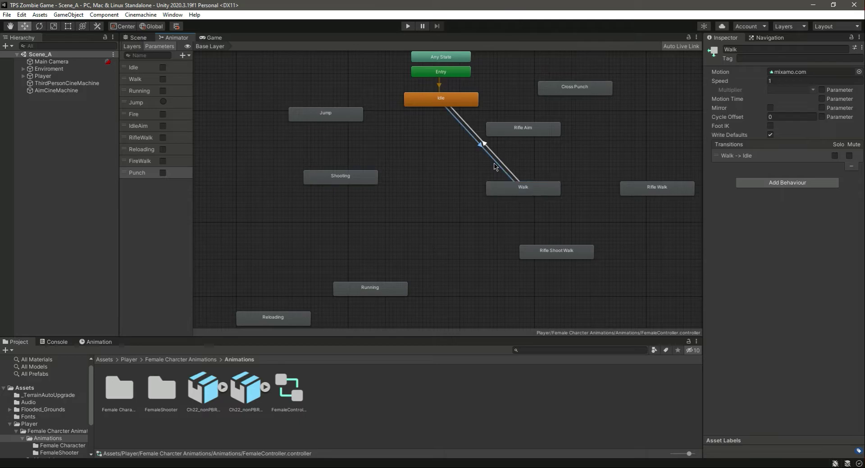
Disable Has Exit Time on the Idle -> Walk transition and add the condition Walk is true
{"action": "left_click", "coordinate": [480, 143]}
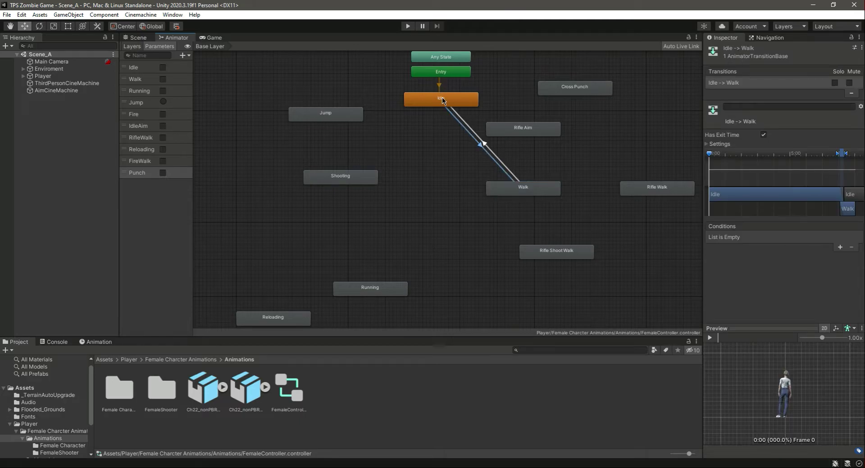
{"action": "left_click", "coordinate": [763, 135]}
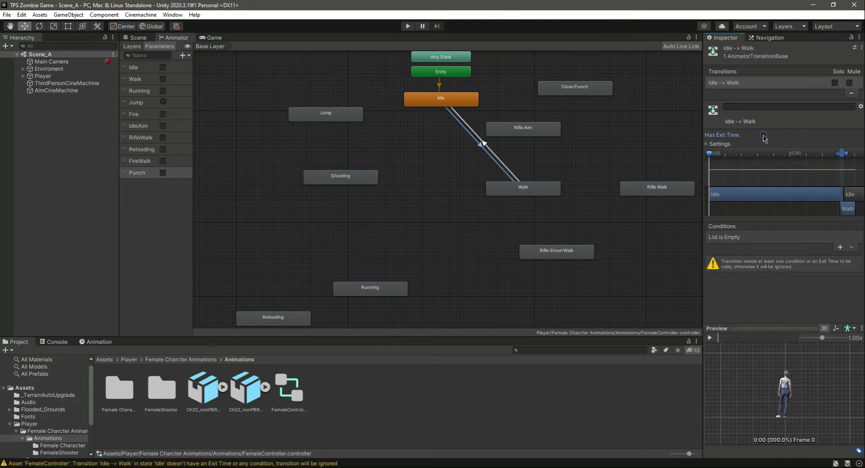
{"action": "left_click", "coordinate": [839, 248]}
{"action": "left_click", "coordinate": [769, 238]}
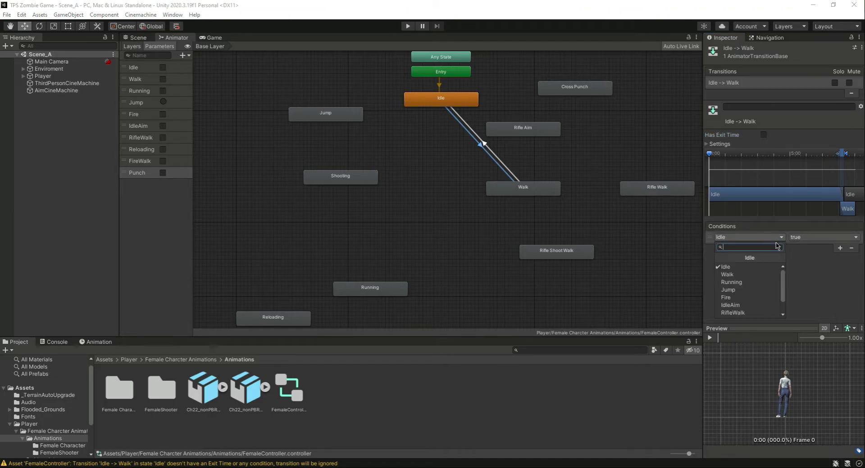
{"action": "left_click", "coordinate": [761, 263]}
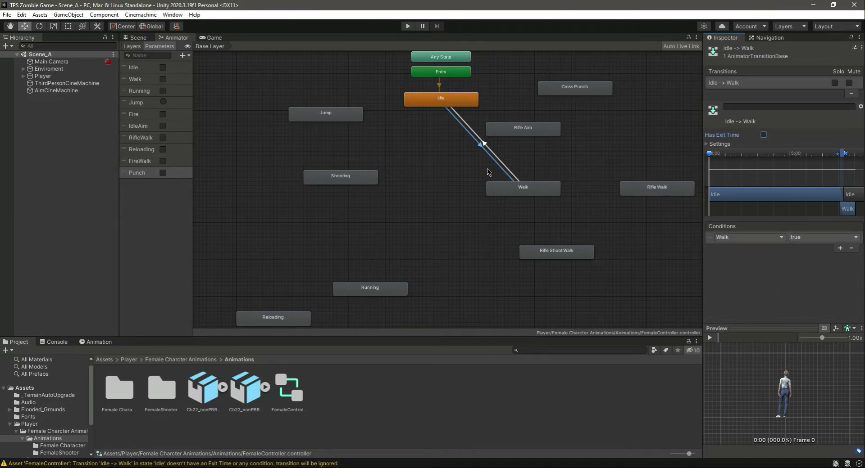
Disable Has Exit Time on the Walk -> Idle transition and add the condition Walk is false
{"action": "left_click", "coordinate": [498, 164]}
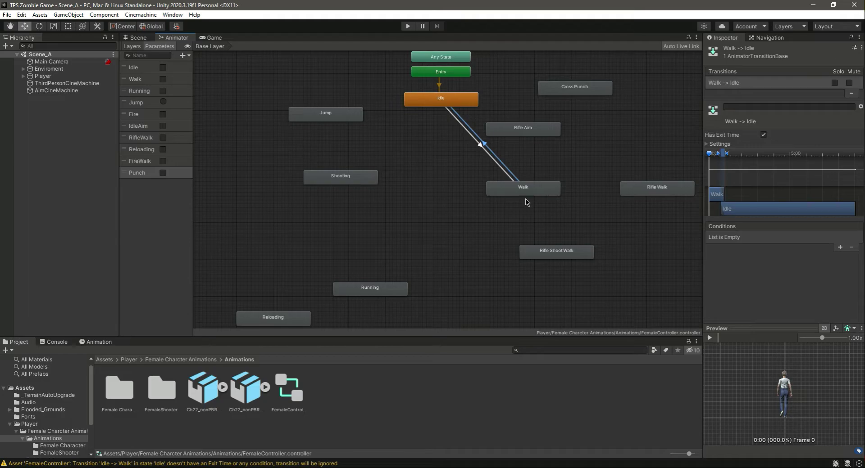
{"action": "left_click", "coordinate": [763, 135]}
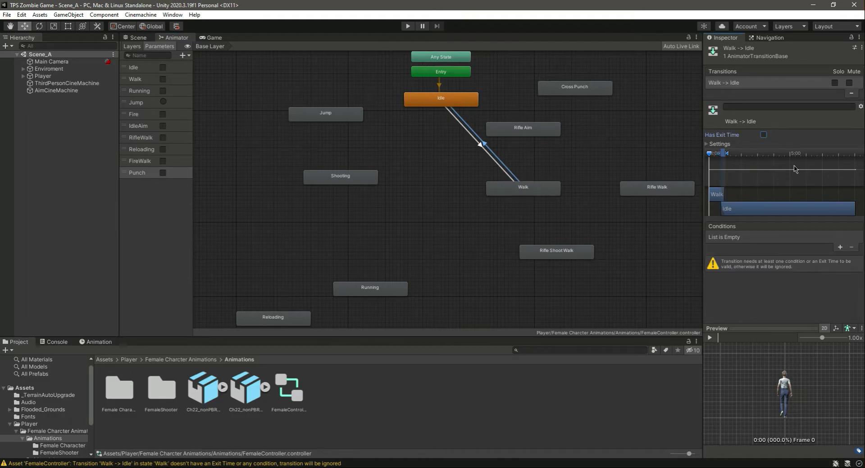
{"action": "left_click", "coordinate": [838, 248]}
{"action": "left_click", "coordinate": [769, 241]}
{"action": "left_click", "coordinate": [762, 274]}
{"action": "left_click", "coordinate": [844, 242]}
{"action": "left_click", "coordinate": [810, 257]}
Move the Rifle Aim and Cross Punch states up and spread them apart, clear of the Idle and Walk transitions
{"action": "left_click_drag", "start_coordinate": [532, 132], "coordinate": [558, 128]}
{"action": "left_click_drag", "start_coordinate": [571, 89], "coordinate": [576, 75]}
{"action": "left_click_drag", "start_coordinate": [568, 128], "coordinate": [584, 120]}
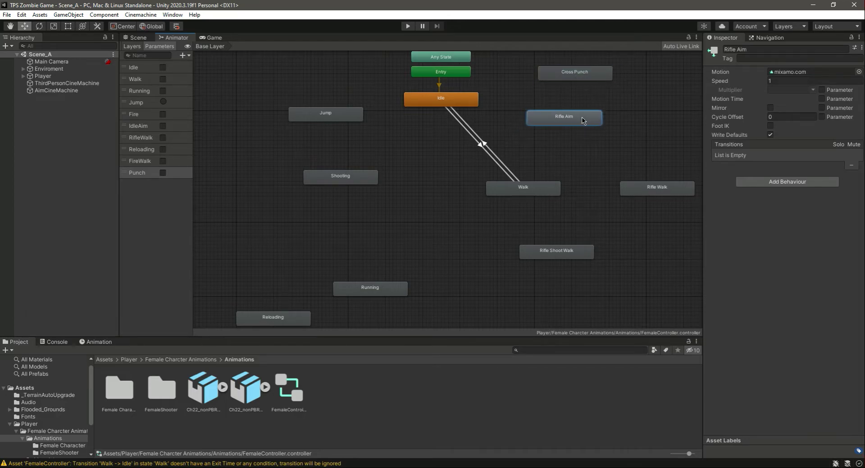
Create transitions in both directions between the Idle and Rifle Aim states
{"action": "left_click", "coordinate": [441, 100]}
{"action": "right_click", "coordinate": [441, 100]}
{"action": "left_click", "coordinate": [469, 106]}
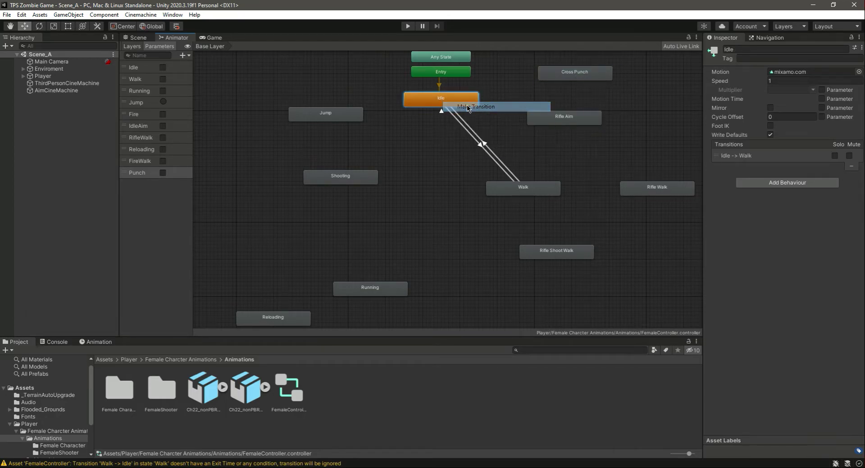
{"action": "left_click", "coordinate": [574, 126]}
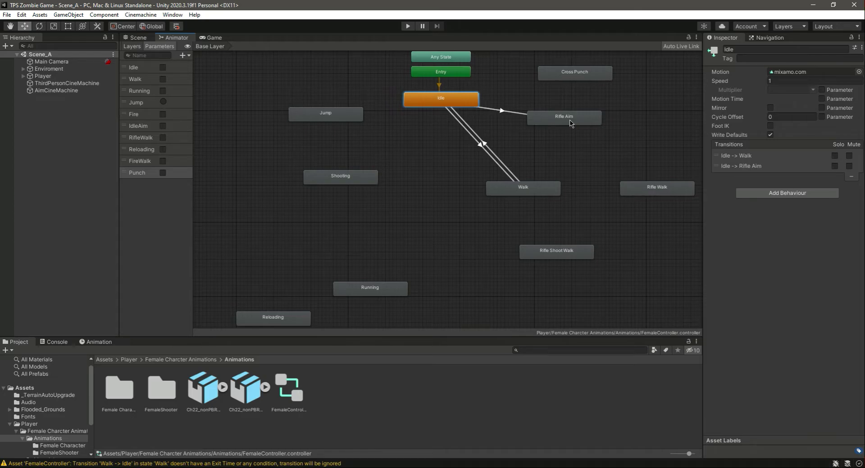
{"action": "right_click", "coordinate": [552, 121]}
{"action": "left_click", "coordinate": [574, 126]}
{"action": "left_click", "coordinate": [426, 104]}
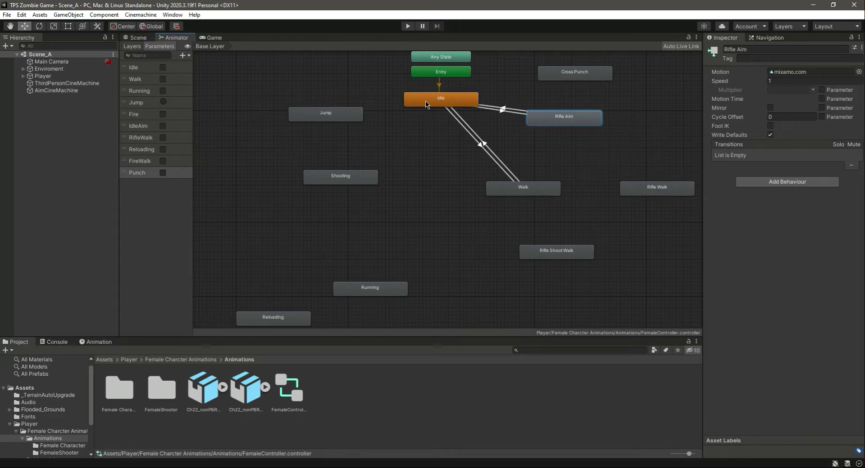
Disable Has Exit Time on the Idle -> Rifle Aim transition and add the condition IdleAim is true
{"action": "left_click", "coordinate": [515, 115]}
{"action": "left_click", "coordinate": [763, 135]}
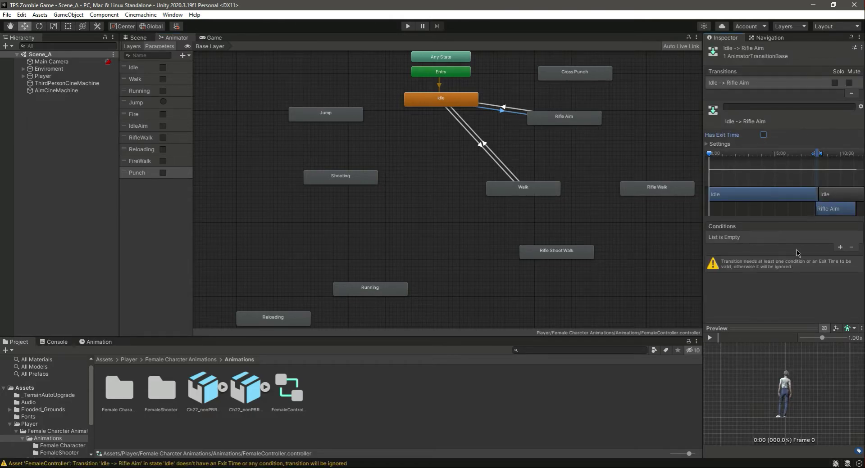
{"action": "left_click", "coordinate": [839, 248]}
{"action": "left_click", "coordinate": [746, 238]}
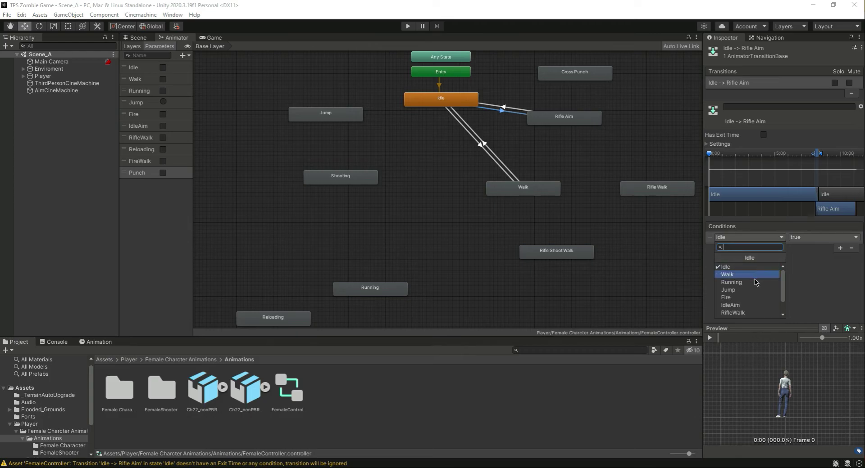
{"action": "left_click", "coordinate": [747, 306]}
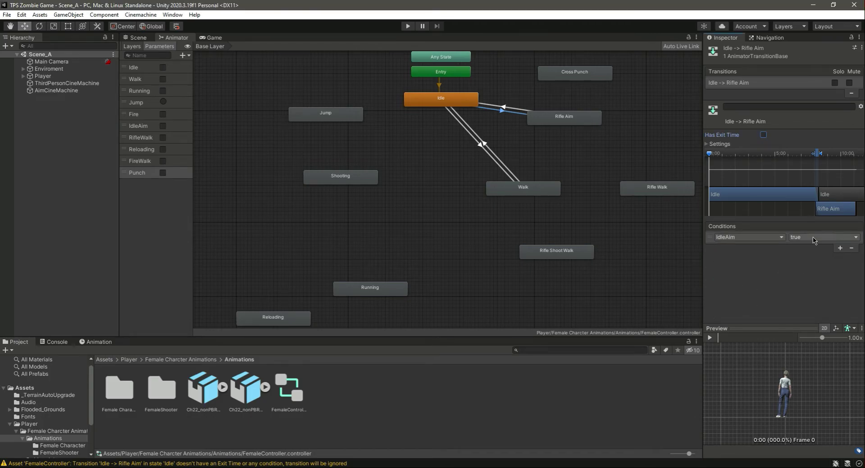
Disable Has Exit Time on the Rifle Aim -> Idle transition and add the condition IdleAim is false
{"action": "left_click", "coordinate": [518, 111]}
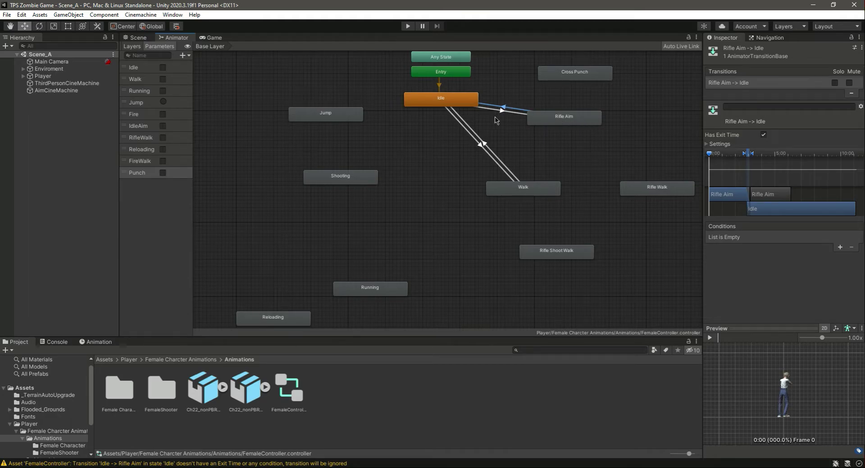
{"action": "left_click", "coordinate": [763, 135]}
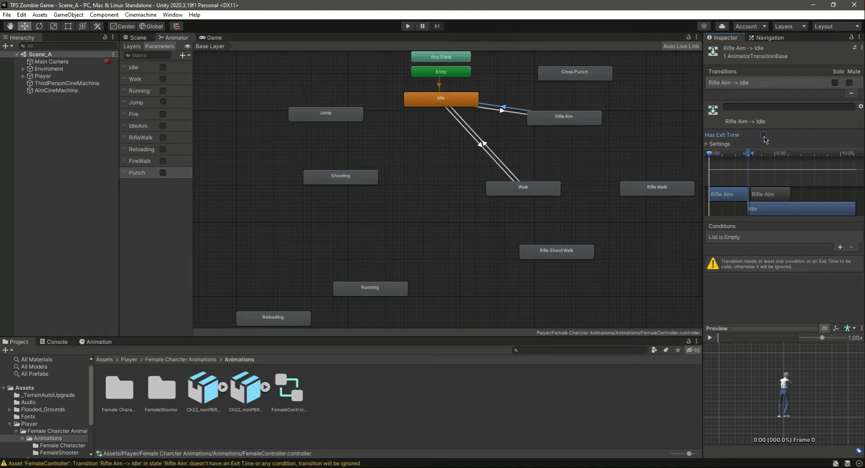
{"action": "left_click", "coordinate": [839, 247]}
{"action": "left_click", "coordinate": [747, 238]}
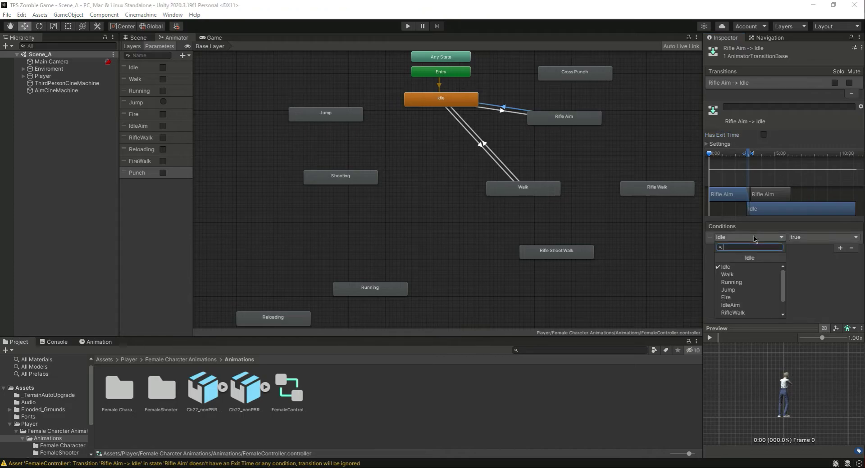
{"action": "left_click", "coordinate": [747, 306]}
{"action": "left_click", "coordinate": [815, 237]}
{"action": "left_click", "coordinate": [806, 254]}
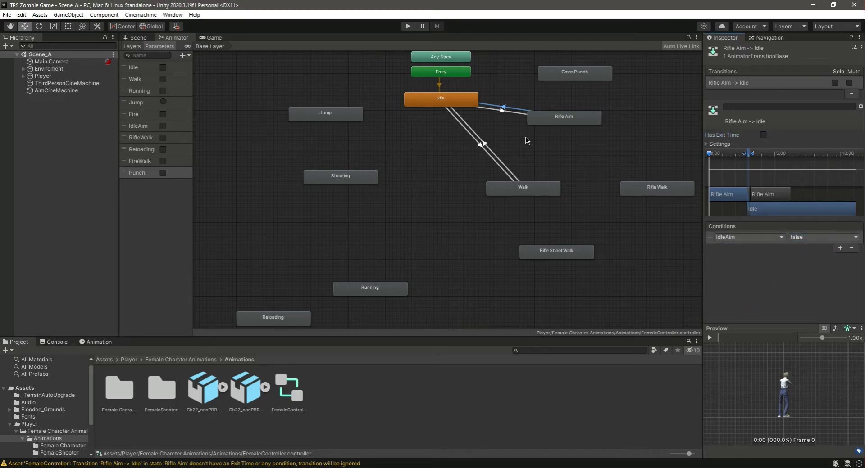
Create transitions in both directions between the Idle and Cross Punch states
{"action": "left_click", "coordinate": [456, 100]}
{"action": "right_click", "coordinate": [458, 101]}
{"action": "left_click", "coordinate": [473, 104]}
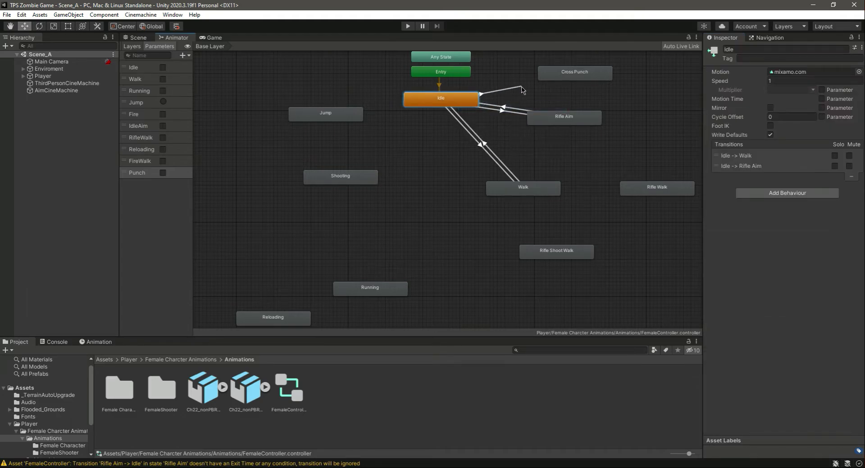
{"action": "left_click", "coordinate": [559, 79]}
{"action": "left_click", "coordinate": [566, 73]}
{"action": "right_click", "coordinate": [567, 73]}
{"action": "left_click", "coordinate": [599, 78]}
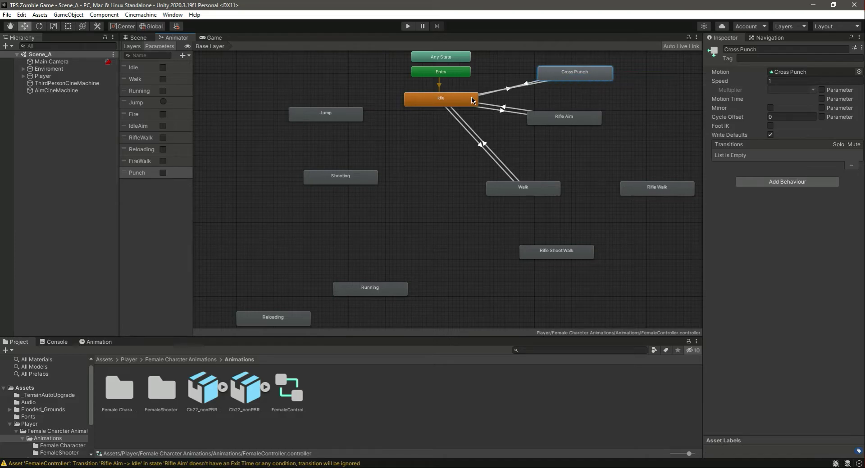
{"action": "left_click", "coordinate": [451, 96]}
Disable Has Exit Time on the Idle -> Cross Punch transition and add the condition Punch is true
{"action": "left_click", "coordinate": [519, 89]}
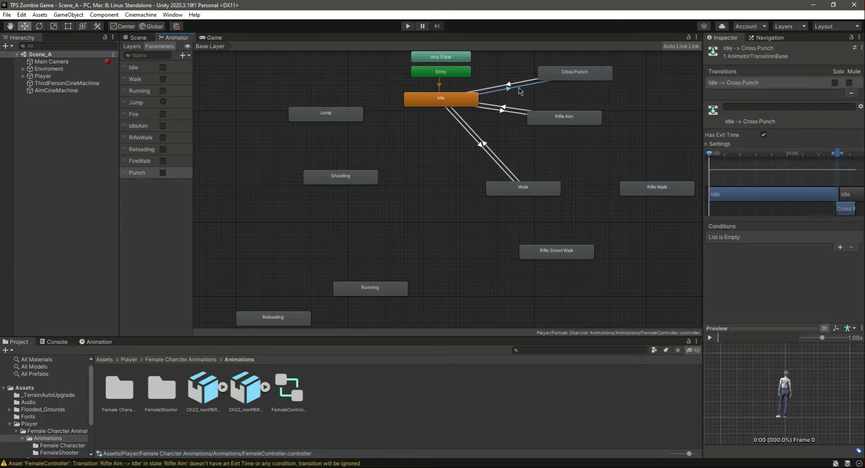
{"action": "left_click", "coordinate": [763, 135]}
{"action": "left_click", "coordinate": [841, 249]}
{"action": "left_click", "coordinate": [745, 238]}
{"action": "scroll", "coordinate": [745, 301], "scroll_direction": "down", "scroll_amount": 1}
{"action": "left_click", "coordinate": [745, 314]}
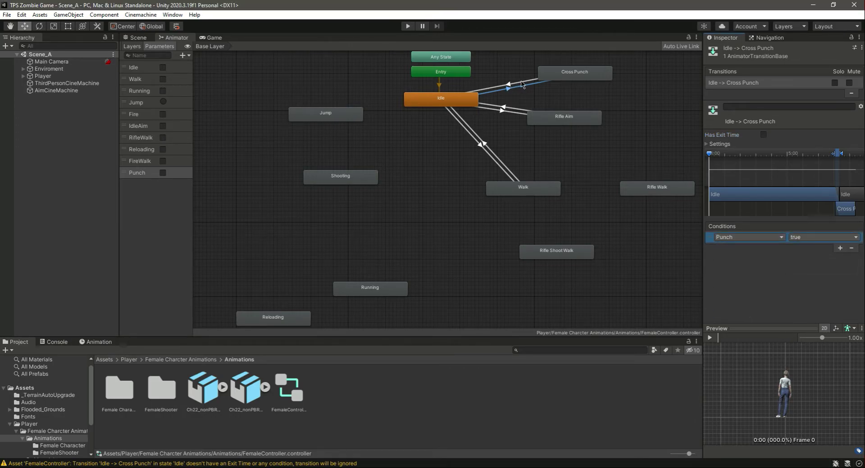
Disable Has Exit Time on the Cross Punch -> Idle transition and add the condition Punch is false
{"action": "left_click", "coordinate": [523, 82]}
{"action": "left_click", "coordinate": [763, 135]}
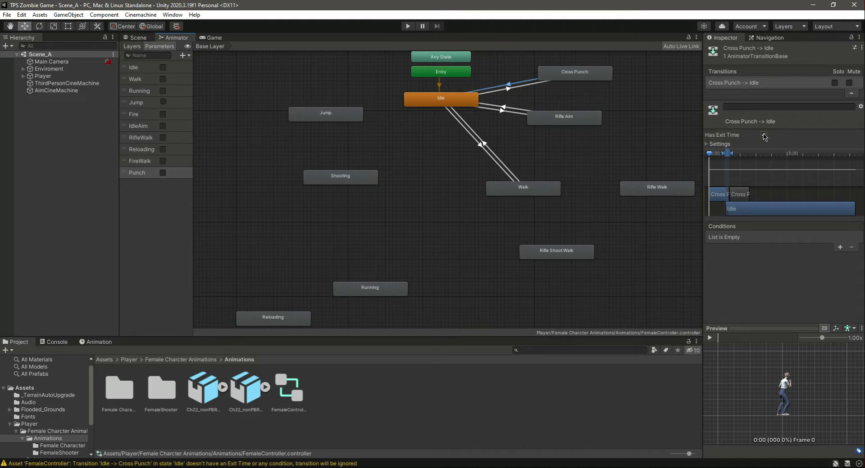
{"action": "left_click", "coordinate": [839, 247]}
{"action": "left_click", "coordinate": [768, 237]}
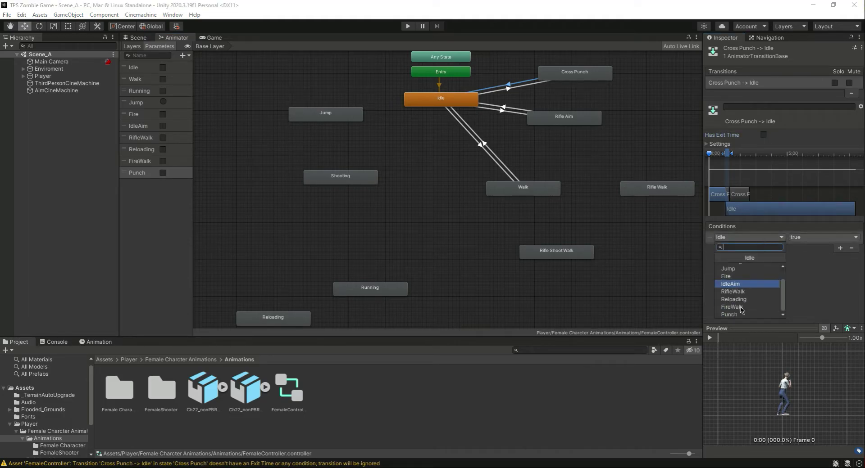
{"action": "left_click", "coordinate": [742, 315]}
{"action": "left_click", "coordinate": [818, 237]}
{"action": "left_click", "coordinate": [813, 255]}
{"action": "left_click", "coordinate": [518, 86]}
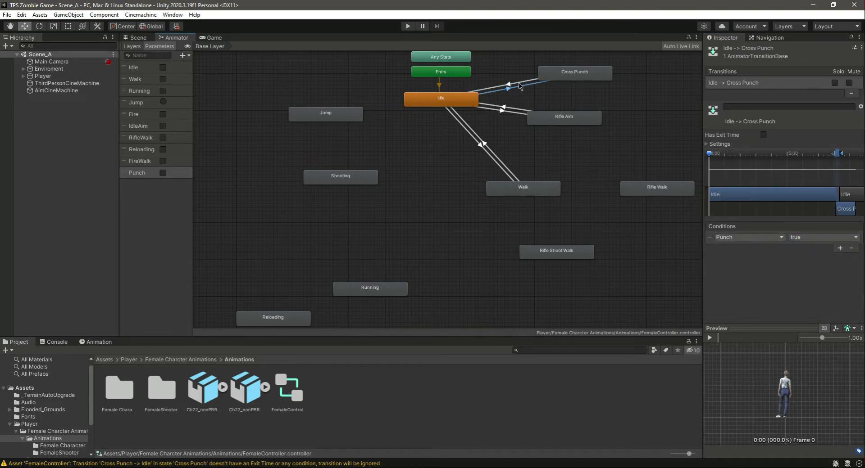
Enable Has Exit Time on the Cross Punch -> Idle transition and play its preview
{"action": "left_click", "coordinate": [522, 82]}
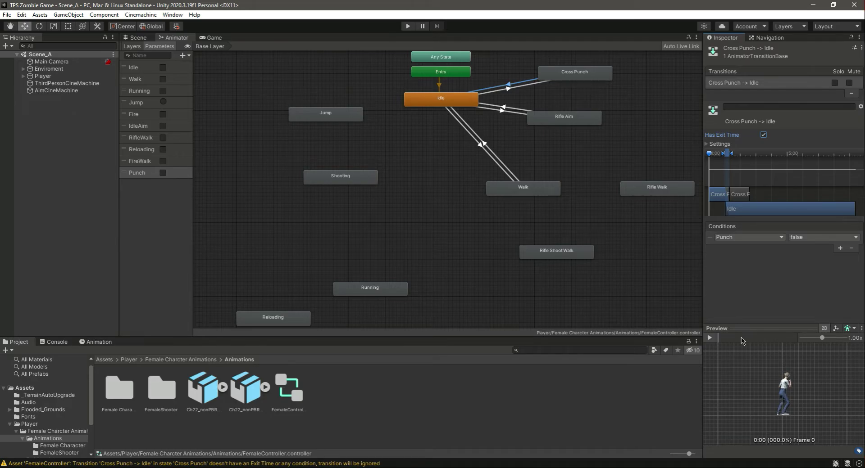
{"action": "left_click", "coordinate": [710, 338]}
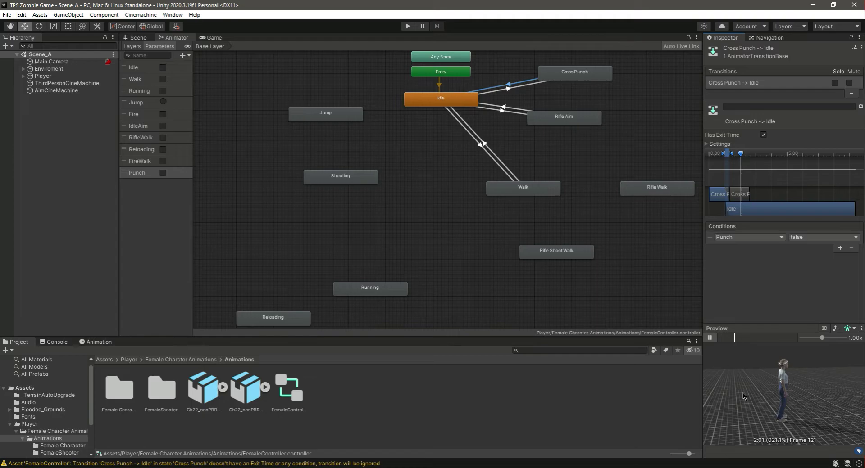
{"action": "left_click", "coordinate": [709, 338]}
Create transitions in both directions between the Idle and Shooting states
{"action": "right_click", "coordinate": [421, 102]}
{"action": "left_click", "coordinate": [434, 110]}
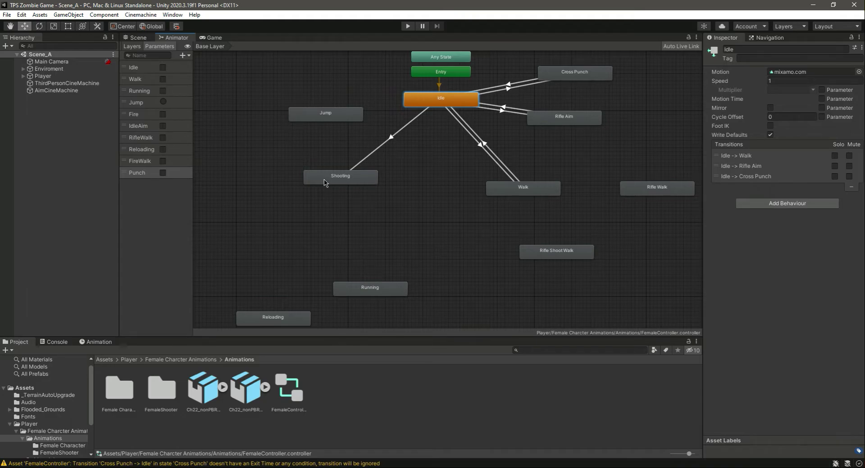
{"action": "left_click", "coordinate": [325, 182]}
{"action": "left_click", "coordinate": [333, 186]}
{"action": "right_click", "coordinate": [333, 186]}
{"action": "left_click", "coordinate": [354, 192]}
{"action": "left_click", "coordinate": [429, 101]}
Disable Has Exit Time on the Idle -> Shooting transition and add the condition Fire is true
{"action": "left_click", "coordinate": [410, 126]}
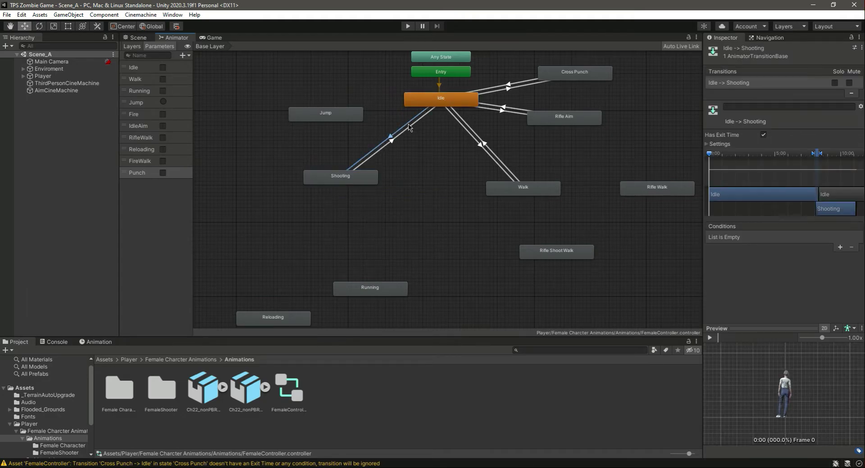
{"action": "left_click", "coordinate": [764, 136]}
{"action": "left_click", "coordinate": [840, 249]}
{"action": "left_click", "coordinate": [766, 237]}
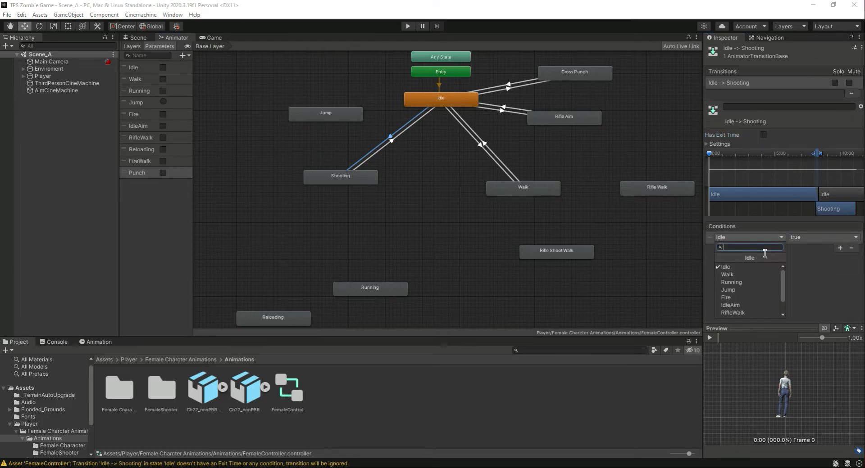
{"action": "left_click", "coordinate": [757, 297]}
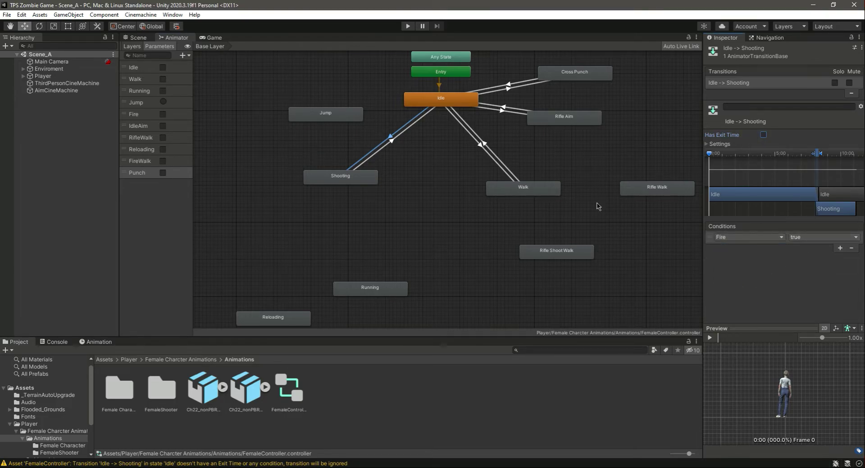
Add the condition Idle is true to the Shooting -> Idle transition
{"action": "left_click", "coordinate": [411, 127]}
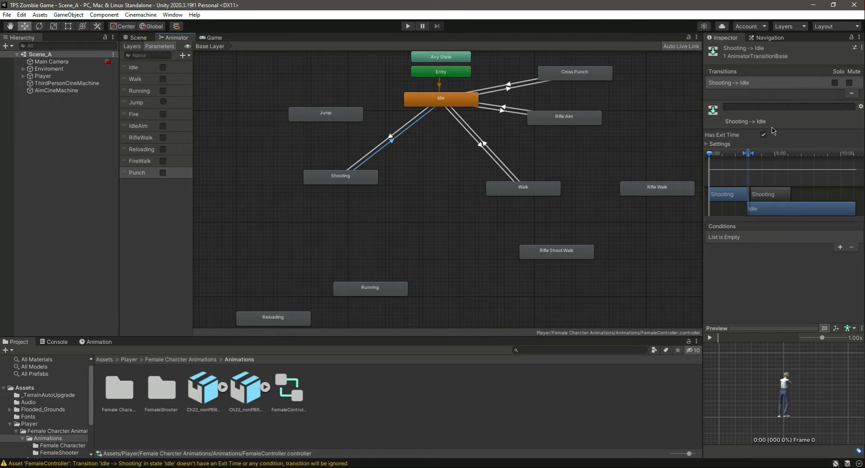
{"action": "left_click", "coordinate": [840, 247]}
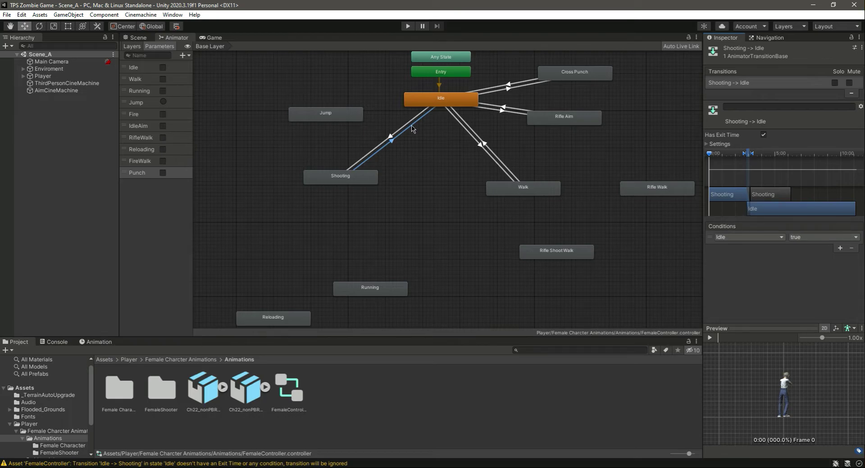
Create transitions in both directions between the Idle and Jump states
{"action": "left_click", "coordinate": [421, 106]}
{"action": "right_click", "coordinate": [421, 106]}
{"action": "left_click", "coordinate": [436, 111]}
{"action": "left_click", "coordinate": [321, 119]}
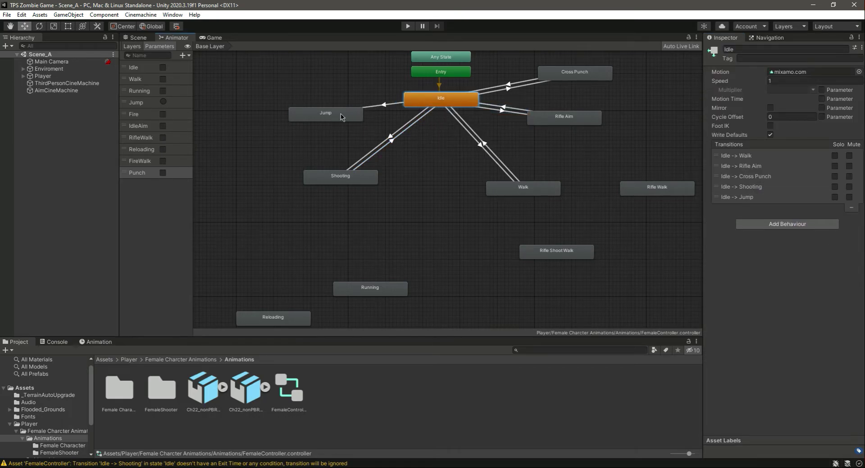
{"action": "left_click", "coordinate": [341, 117]}
{"action": "right_click", "coordinate": [341, 117]}
{"action": "left_click", "coordinate": [356, 121]}
{"action": "left_click", "coordinate": [449, 107]}
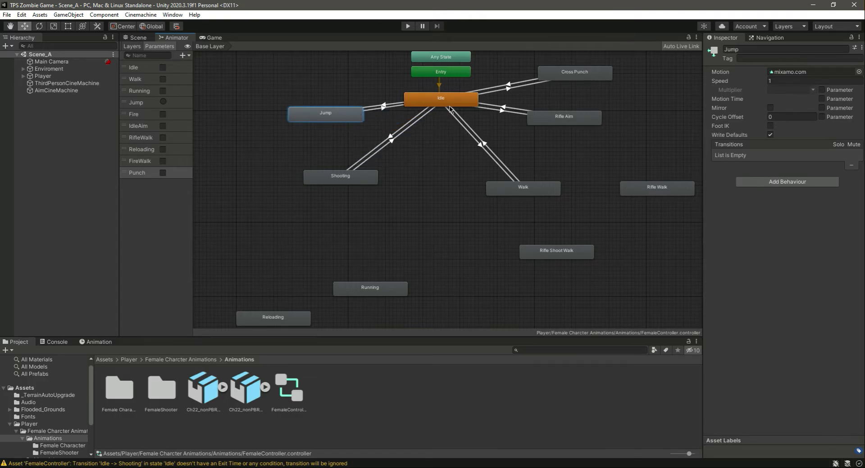
Disable Has Exit Time on the Idle -> Jump transition and add a condition using the Jump parameter
{"action": "left_click", "coordinate": [391, 105]}
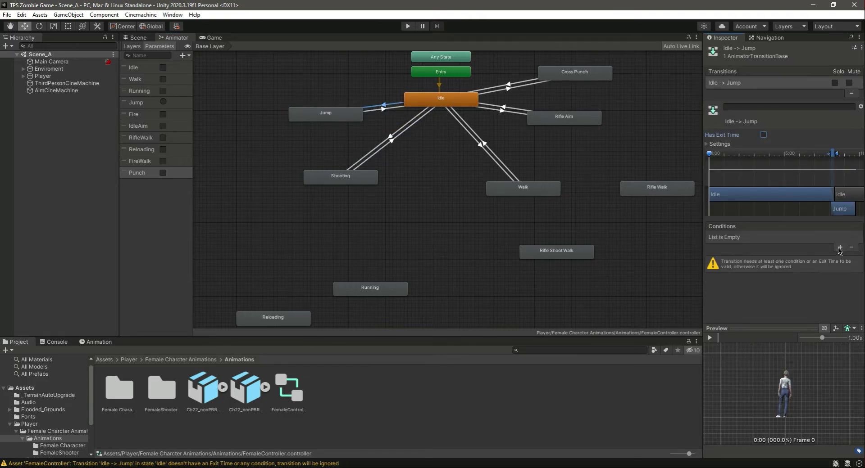
{"action": "left_click", "coordinate": [839, 247]}
{"action": "left_click", "coordinate": [756, 238]}
{"action": "scroll", "coordinate": [736, 290], "scroll_direction": "up", "scroll_amount": 2}
{"action": "left_click", "coordinate": [735, 288]}
Add the condition Idle is true to the Jump -> Idle transition and play its preview from a side angle
{"action": "left_click", "coordinate": [391, 110]}
{"action": "left_click", "coordinate": [765, 136]}
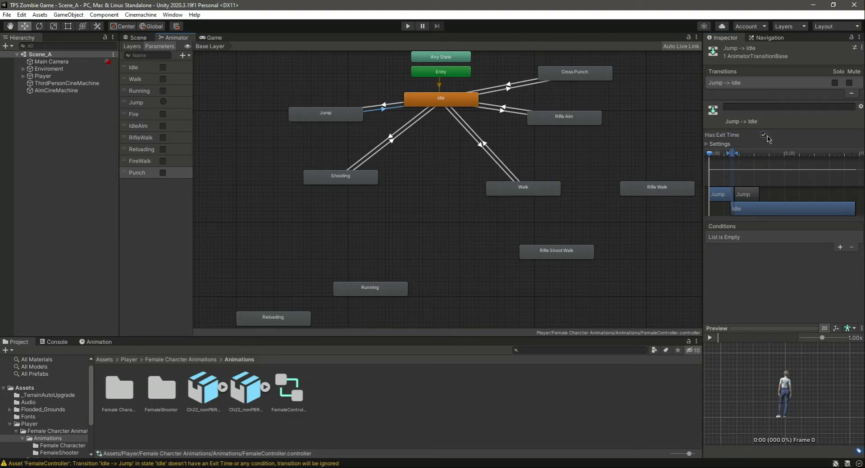
{"action": "left_click", "coordinate": [840, 247]}
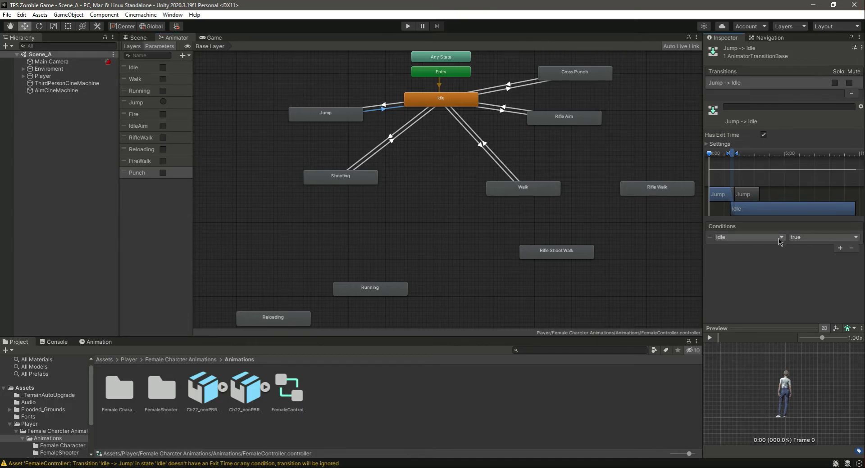
{"action": "left_click", "coordinate": [710, 338]}
{"action": "left_click_drag", "start_coordinate": [762, 380], "coordinate": [778, 388]}
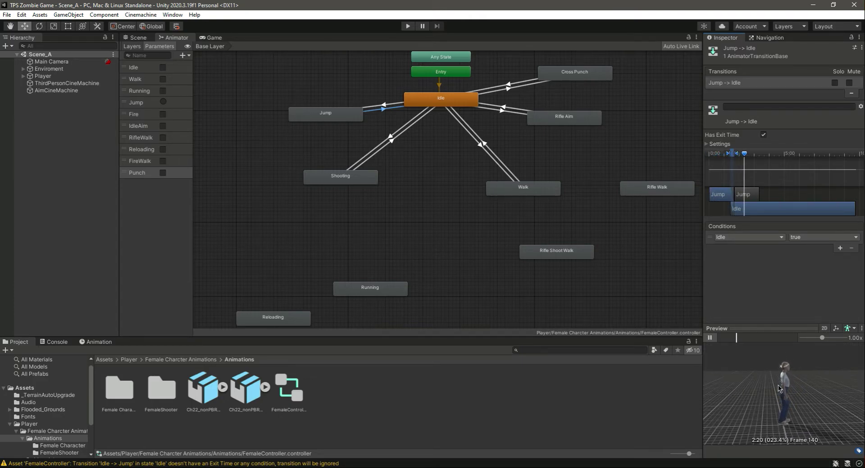
{"action": "left_click", "coordinate": [710, 338]}
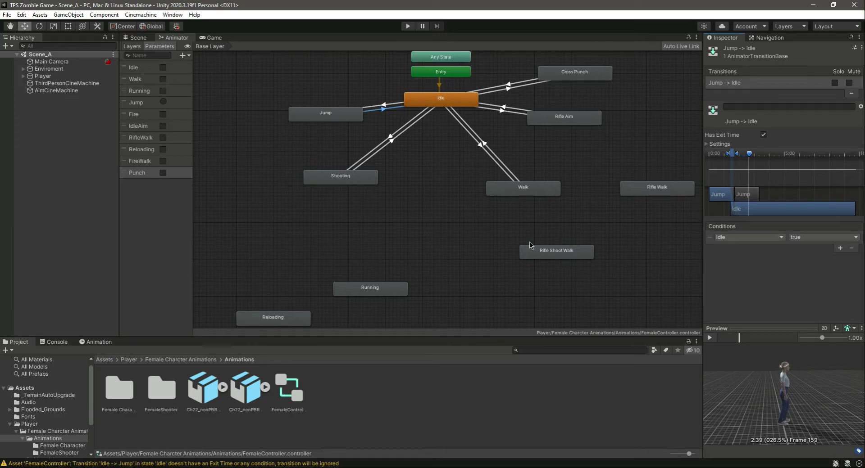
Move the Running state up between Shooting and Rifle Shoot Walk, and shift the Reloading state slightly up towards it
{"action": "right_click", "coordinate": [437, 105]}
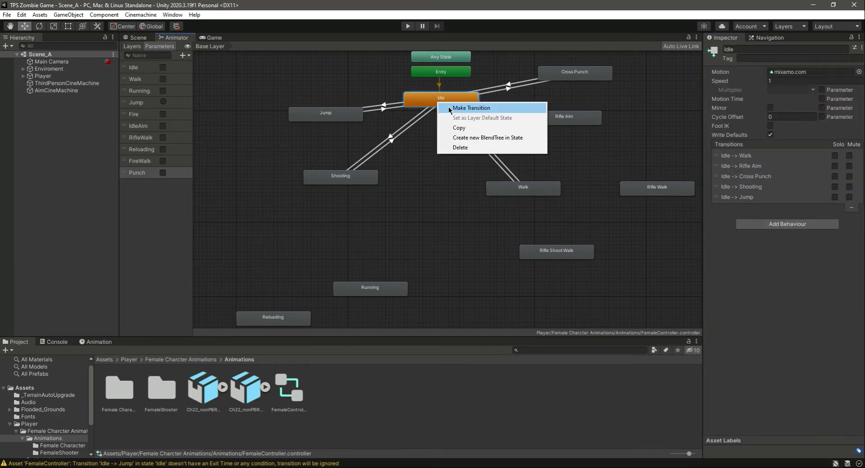
{"action": "left_click", "coordinate": [403, 308]}
{"action": "left_click_drag", "start_coordinate": [384, 294], "coordinate": [429, 235]}
{"action": "left_click_drag", "start_coordinate": [297, 317], "coordinate": [320, 302]}
Create transitions in both directions between the Idle and Running states
{"action": "right_click", "coordinate": [432, 104]}
{"action": "left_click", "coordinate": [455, 110]}
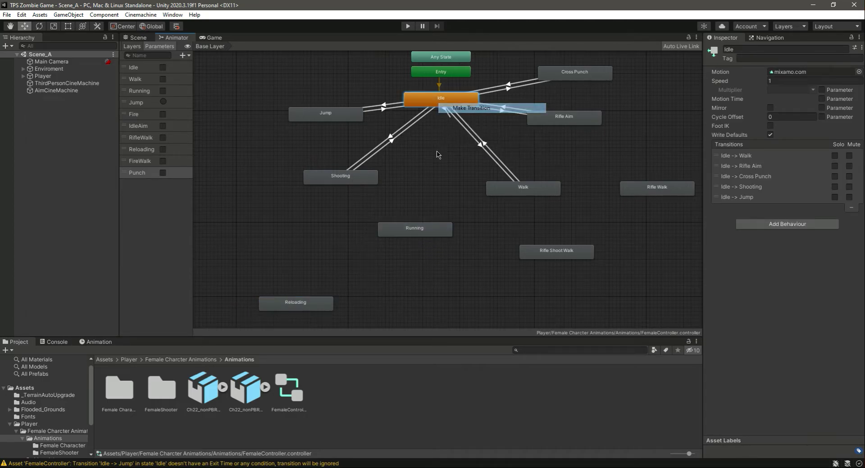
{"action": "left_click", "coordinate": [421, 233]}
{"action": "right_click", "coordinate": [421, 233]}
{"action": "left_click", "coordinate": [428, 238]}
{"action": "left_click", "coordinate": [446, 100]}
Disable Has Exit Time on the Idle -> Running transition and add the condition Running is true
{"action": "left_click", "coordinate": [423, 189]}
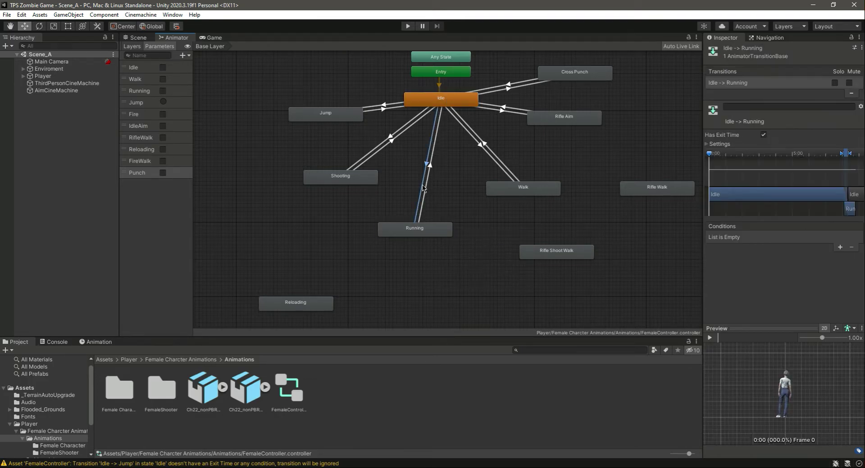
{"action": "left_click", "coordinate": [763, 135]}
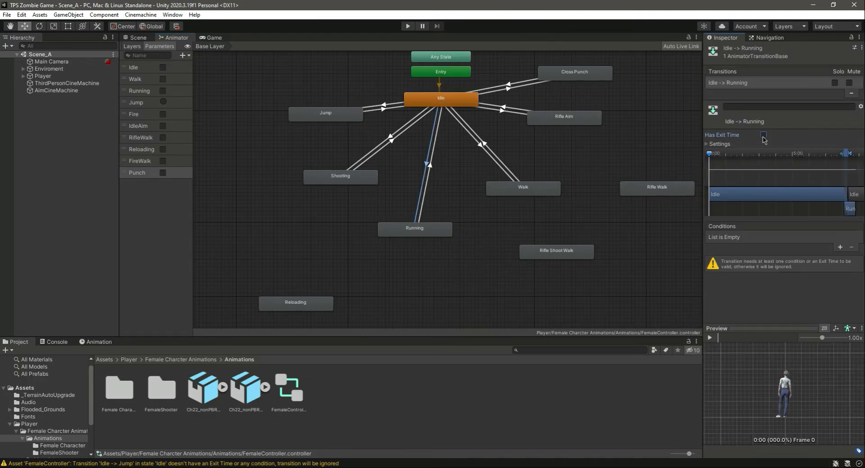
{"action": "left_click", "coordinate": [840, 248]}
{"action": "left_click", "coordinate": [779, 237]}
{"action": "left_click", "coordinate": [732, 284]}
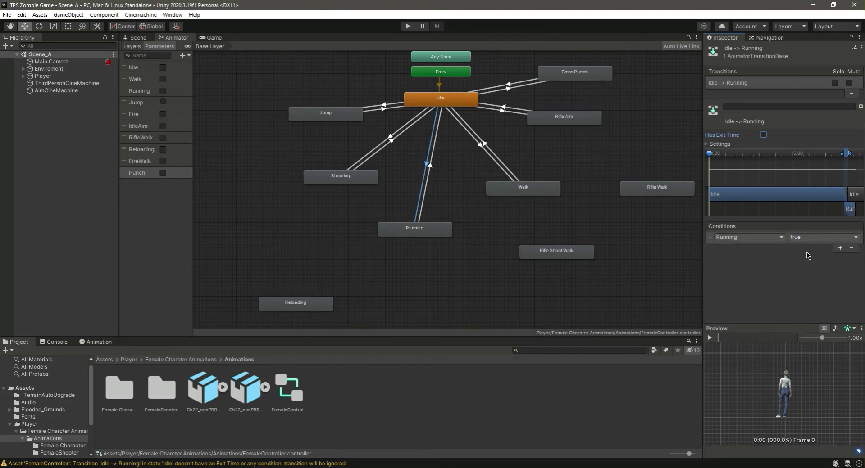
Disable Has Exit Time on the Running -> Idle transition and add the condition Running is false
{"action": "left_click", "coordinate": [429, 165]}
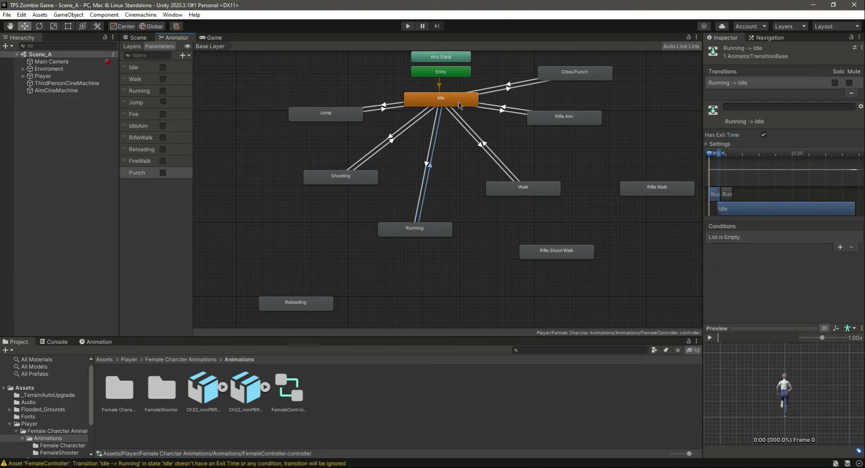
{"action": "left_click", "coordinate": [763, 134]}
{"action": "left_click", "coordinate": [840, 248]}
{"action": "left_click", "coordinate": [775, 240]}
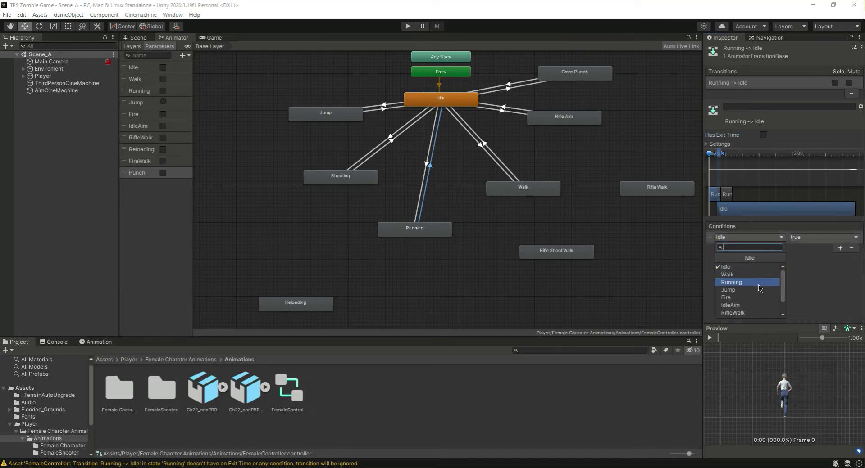
{"action": "left_click", "coordinate": [758, 283]}
{"action": "left_click", "coordinate": [810, 238]}
{"action": "left_click", "coordinate": [811, 257]}
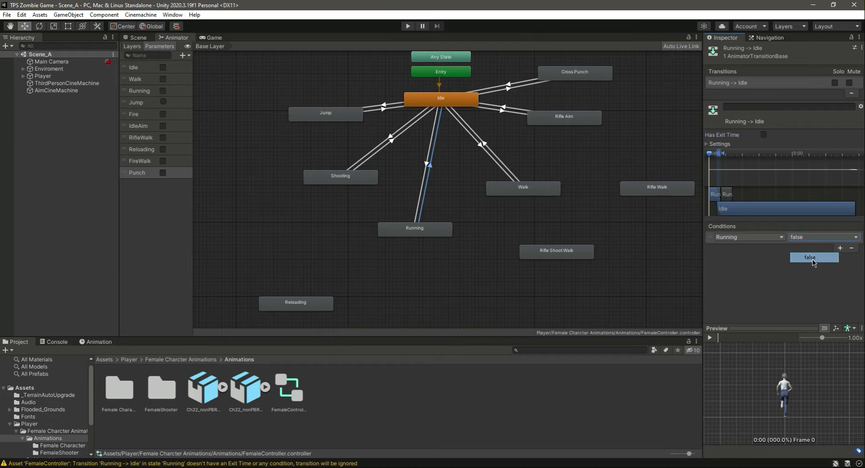
Create transitions in both directions between the Shooting and Reloading states
{"action": "left_click", "coordinate": [372, 262]}
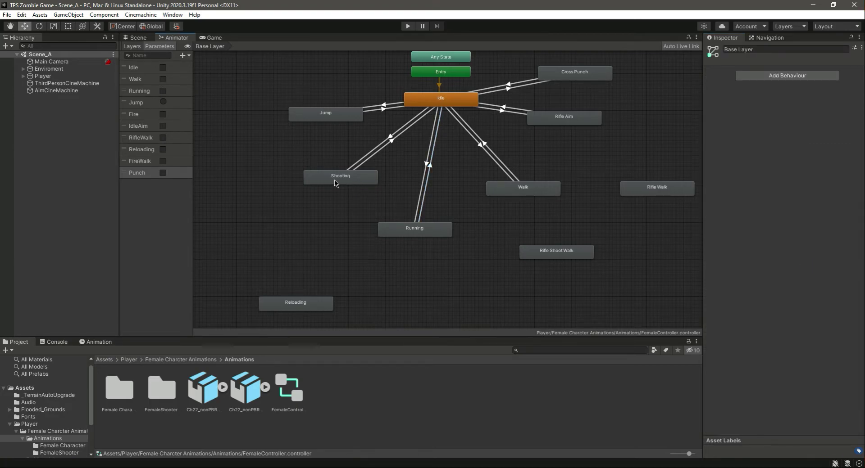
{"action": "right_click", "coordinate": [335, 182]}
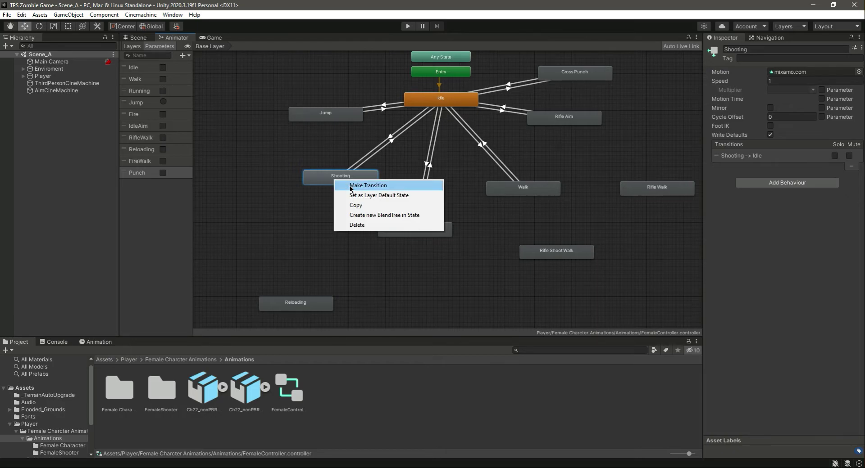
{"action": "left_click", "coordinate": [351, 186]}
{"action": "left_click", "coordinate": [291, 306]}
{"action": "right_click", "coordinate": [301, 308]}
{"action": "left_click", "coordinate": [331, 314]}
{"action": "left_click", "coordinate": [363, 178]}
Disable Has Exit Time on the Shooting -> Reloading transition and add the condition Reloading is true
{"action": "left_click", "coordinate": [324, 216]}
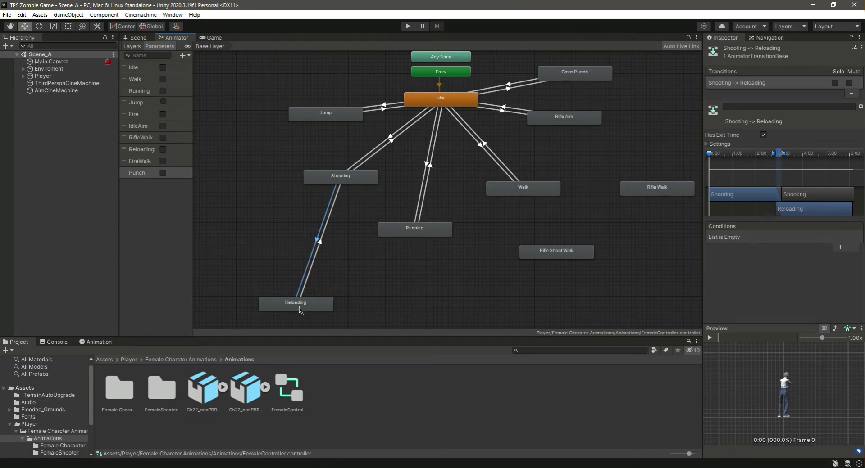
{"action": "left_click", "coordinate": [764, 135]}
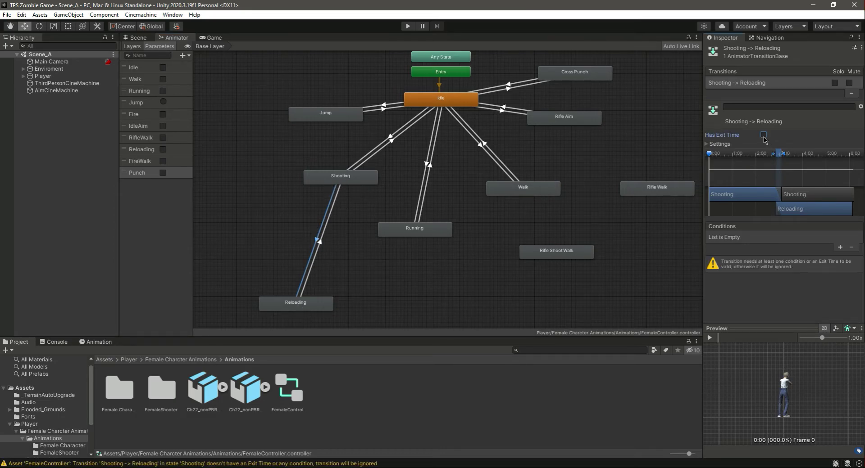
{"action": "left_click", "coordinate": [840, 248]}
{"action": "left_click", "coordinate": [762, 237]}
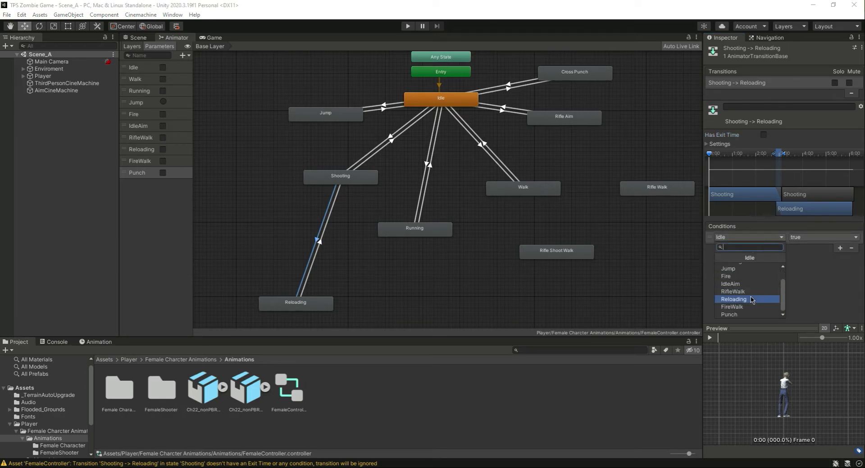
{"action": "left_click", "coordinate": [739, 299]}
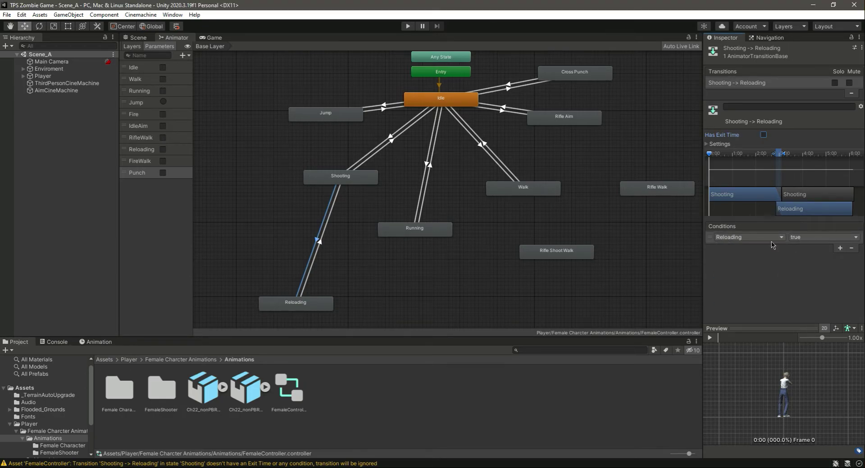
Disable Has Exit Time on the Reloading -> Shooting transition and add the condition Reloading is false
{"action": "left_click", "coordinate": [318, 254]}
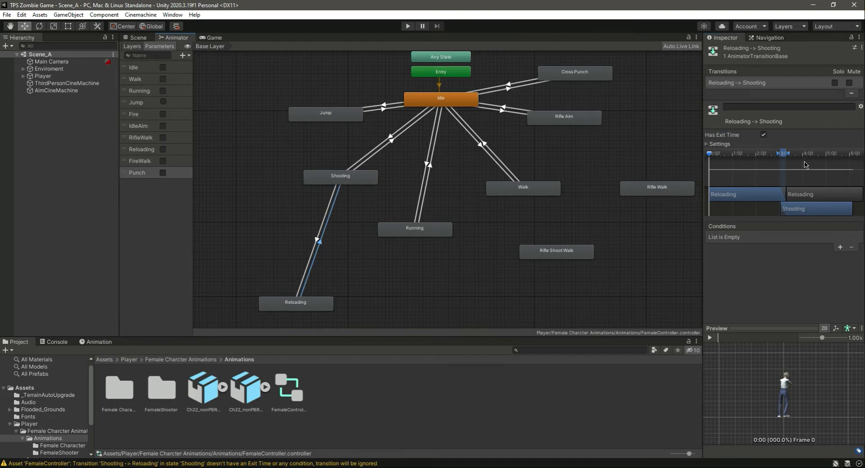
{"action": "left_click", "coordinate": [764, 134]}
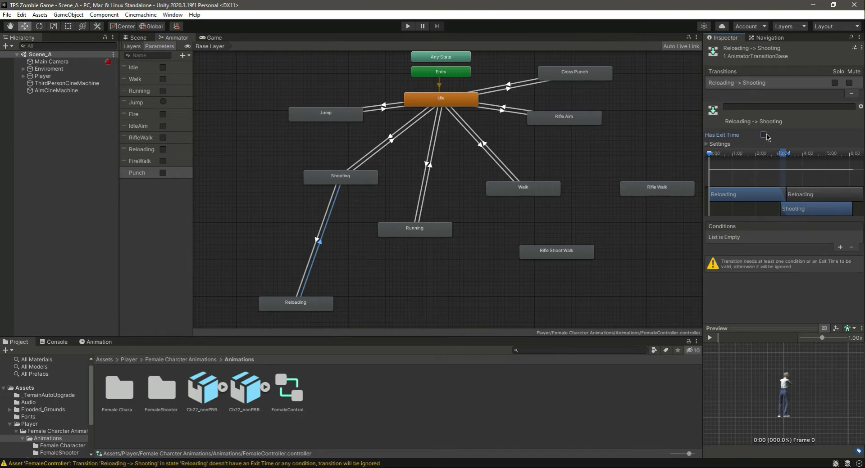
{"action": "left_click", "coordinate": [840, 247]}
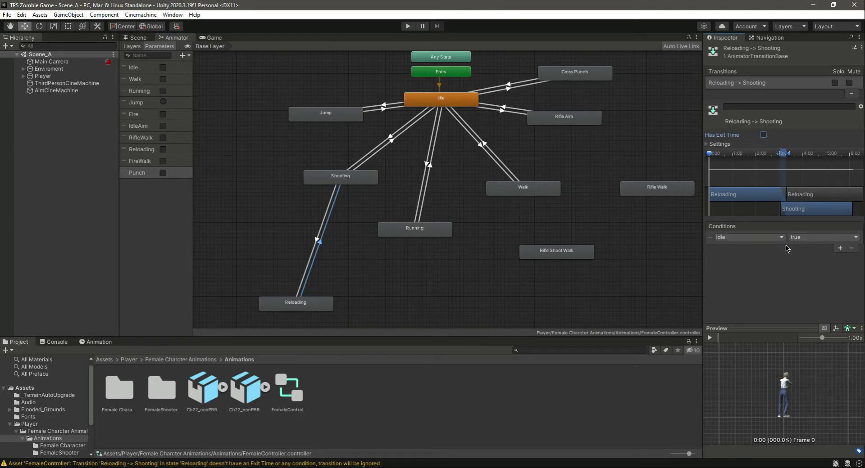
{"action": "left_click", "coordinate": [747, 237]}
{"action": "scroll", "coordinate": [748, 289], "scroll_direction": "down", "scroll_amount": 2}
{"action": "left_click", "coordinate": [747, 299]}
{"action": "left_click", "coordinate": [823, 237]}
{"action": "left_click", "coordinate": [806, 258]}
Create transitions in both directions between the Shooting and Walk states
{"action": "left_click", "coordinate": [360, 179]}
{"action": "right_click", "coordinate": [368, 182]}
{"action": "left_click", "coordinate": [373, 189]}
{"action": "left_click", "coordinate": [514, 194]}
{"action": "right_click", "coordinate": [520, 193]}
{"action": "left_click", "coordinate": [529, 247]}
{"action": "left_click", "coordinate": [315, 178]}
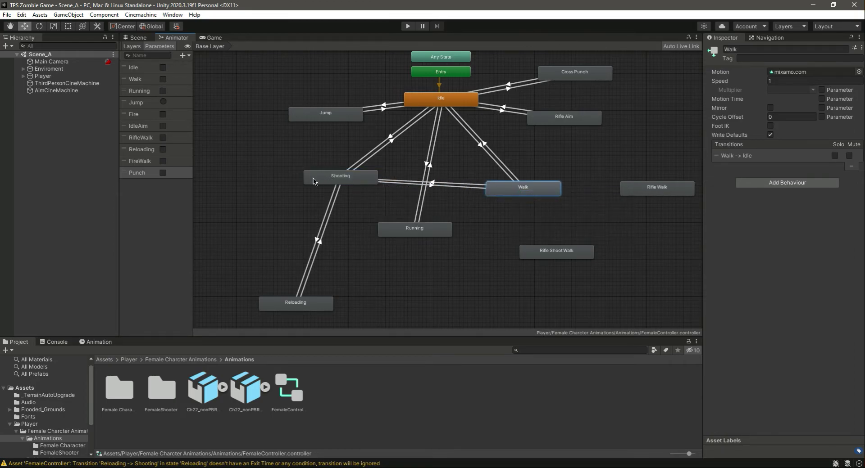
Disable Has Exit Time on the Shooting -> Walk transition and add the conditions Walk is true and Fire is false
{"action": "left_click", "coordinate": [427, 188]}
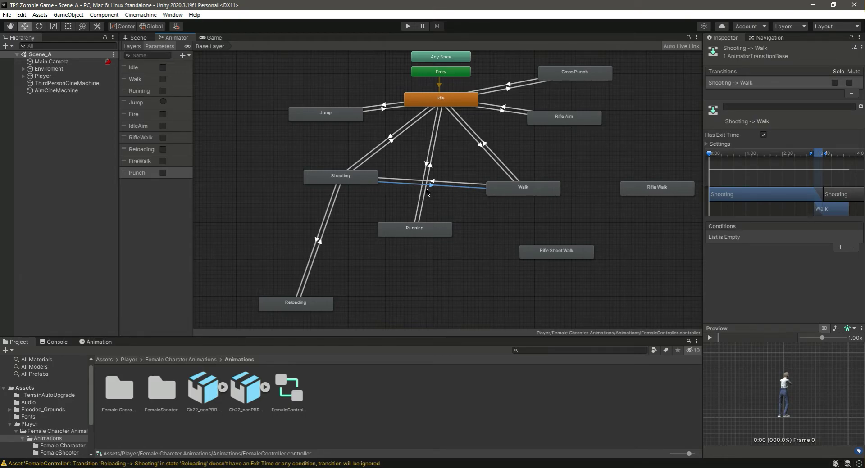
{"action": "left_click", "coordinate": [763, 134]}
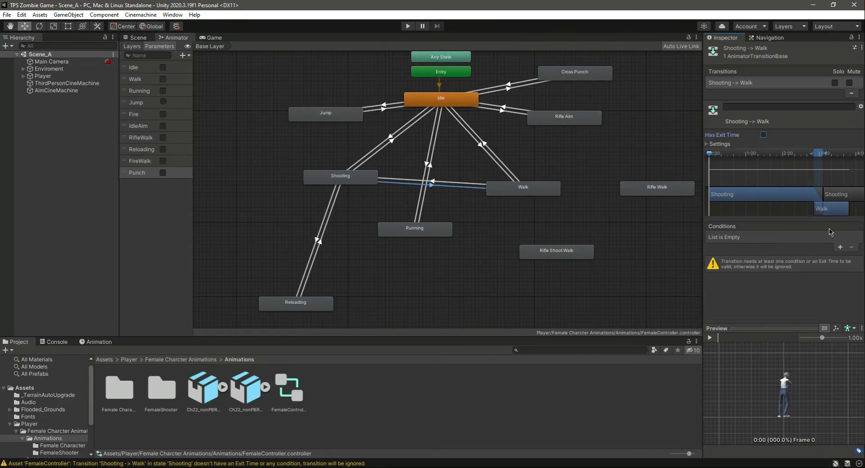
{"action": "left_click", "coordinate": [839, 248]}
{"action": "left_click", "coordinate": [752, 237]}
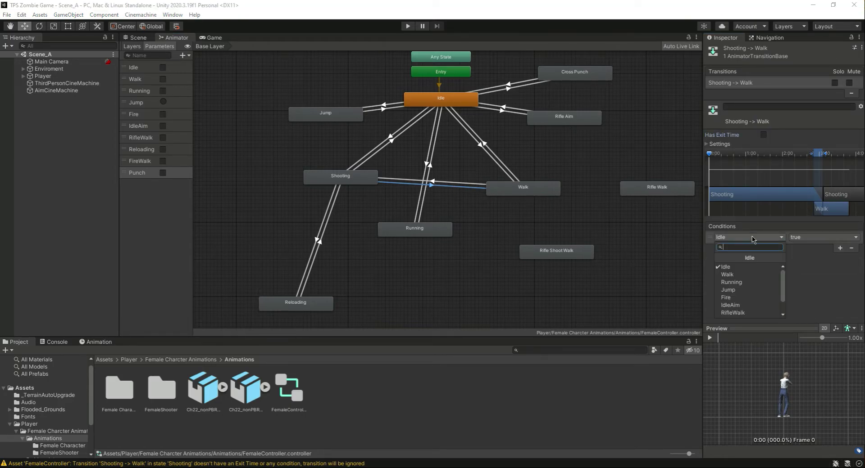
{"action": "left_click", "coordinate": [740, 275]}
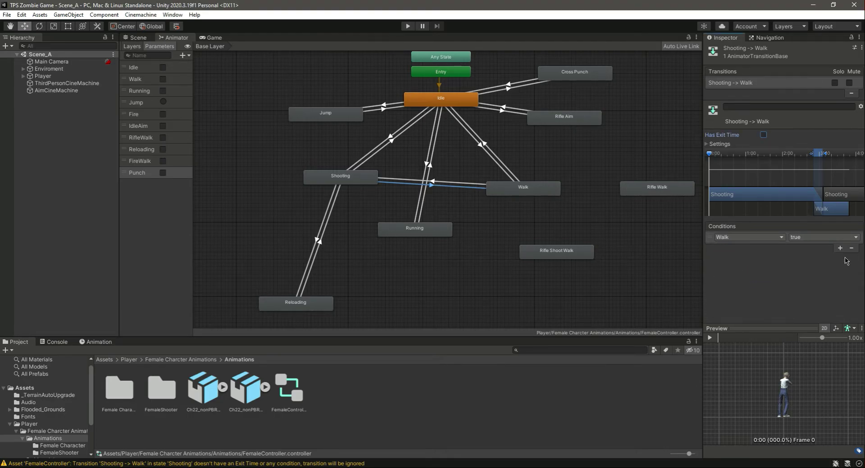
{"action": "left_click", "coordinate": [840, 249]}
{"action": "left_click", "coordinate": [747, 248]}
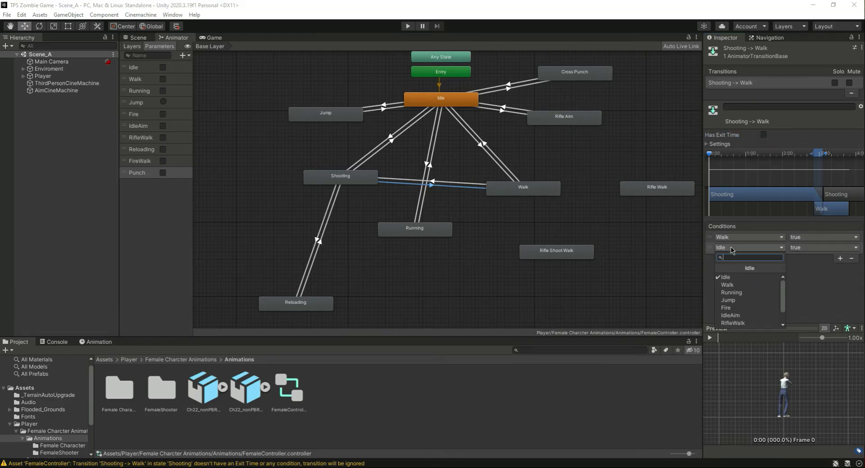
{"action": "left_click", "coordinate": [746, 303]}
{"action": "left_click", "coordinate": [806, 248]}
{"action": "left_click", "coordinate": [804, 266]}
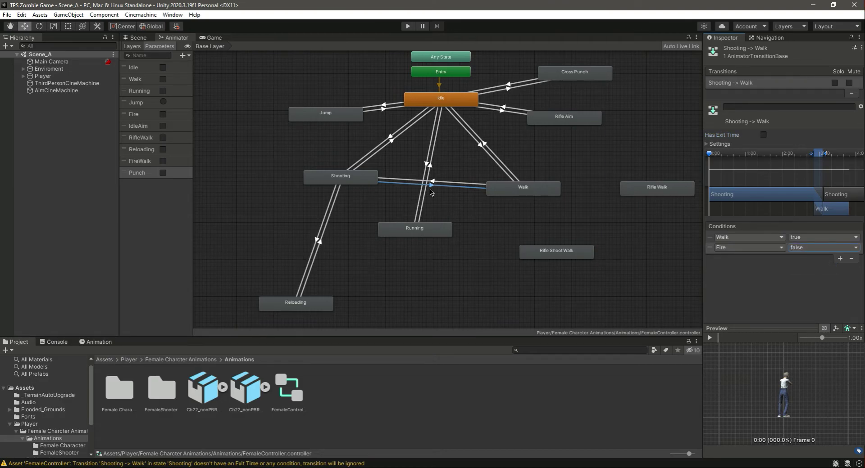
Disable Has Exit Time on the Walk -> Shooting transition and add the conditions Walk is false and Fire is true
{"action": "left_click", "coordinate": [462, 183]}
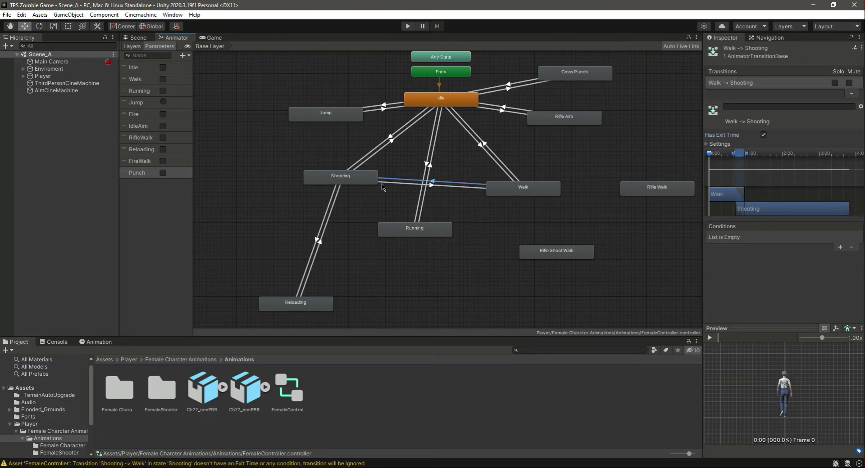
{"action": "left_click", "coordinate": [763, 134]}
{"action": "left_click", "coordinate": [839, 247]}
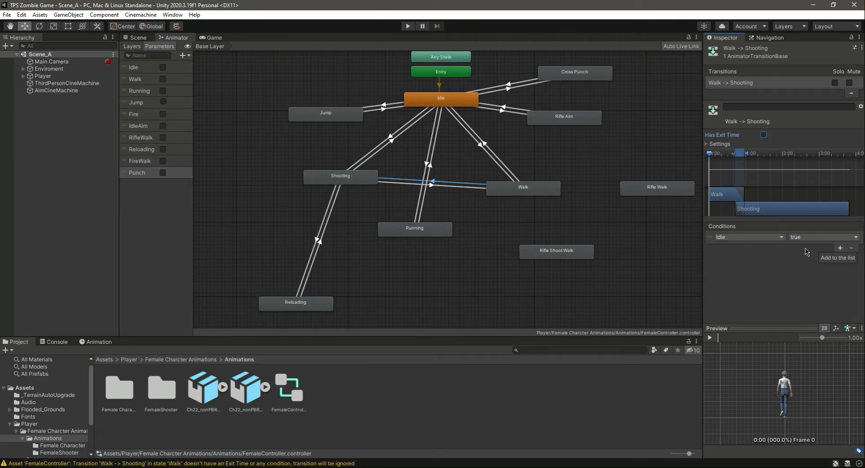
{"action": "left_click", "coordinate": [726, 237]}
{"action": "left_click", "coordinate": [735, 276]}
{"action": "left_click", "coordinate": [802, 239]}
{"action": "left_click", "coordinate": [836, 258]}
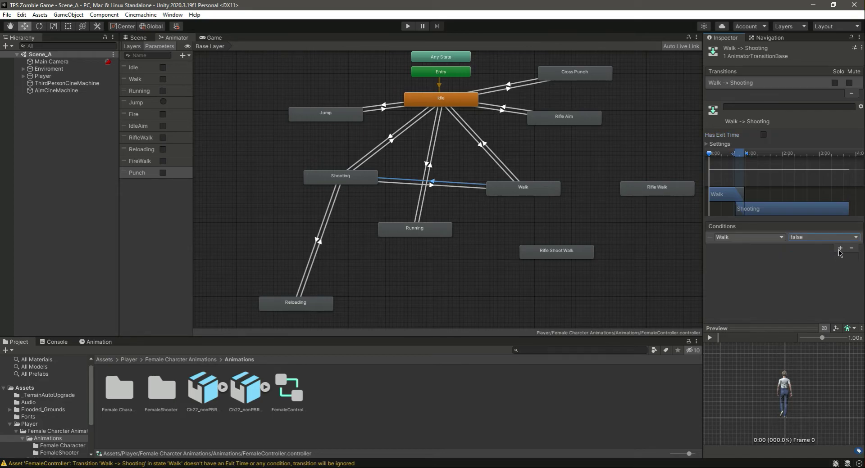
{"action": "left_click", "coordinate": [839, 248]}
{"action": "left_click", "coordinate": [749, 247]}
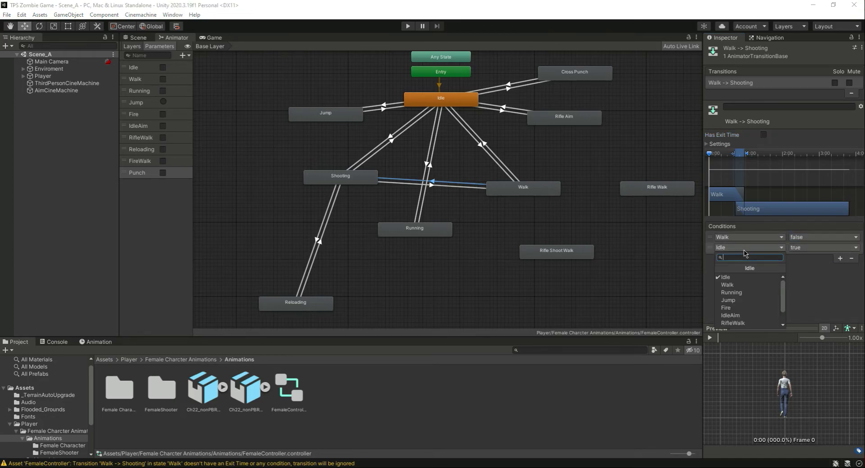
{"action": "left_click", "coordinate": [751, 308]}
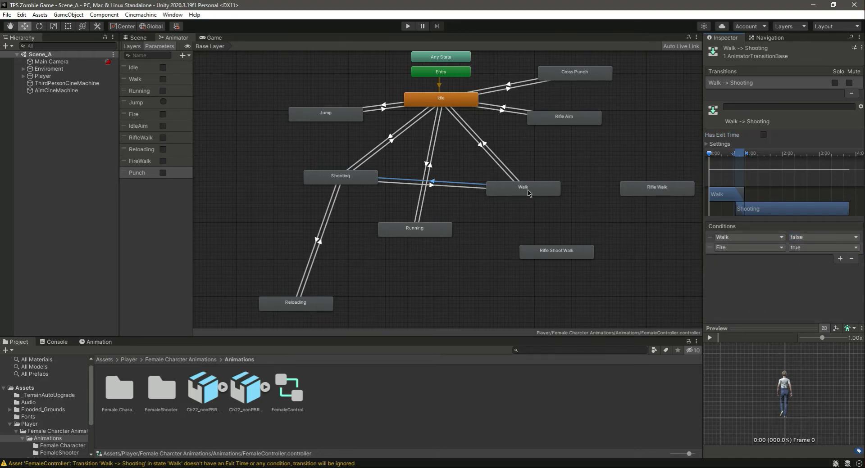
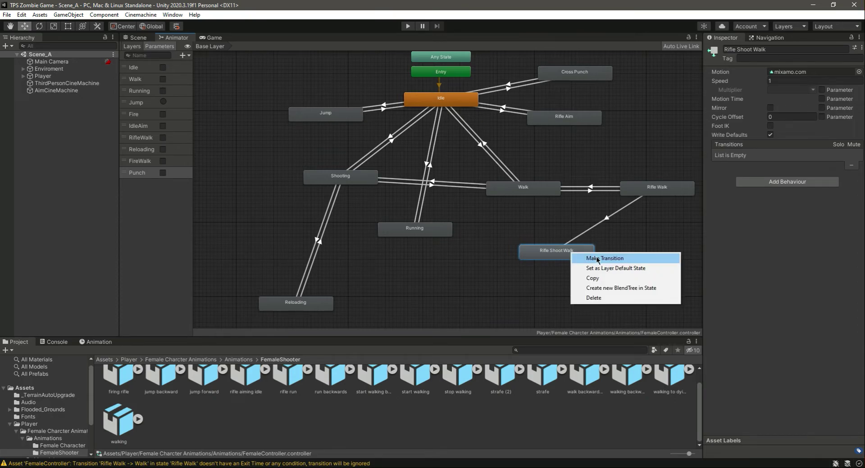
Create a return transition from the Rifle Shoot Walk state to the Rifle Walk state
{"action": "left_click", "coordinate": [598, 259]}
{"action": "left_click", "coordinate": [664, 191]}
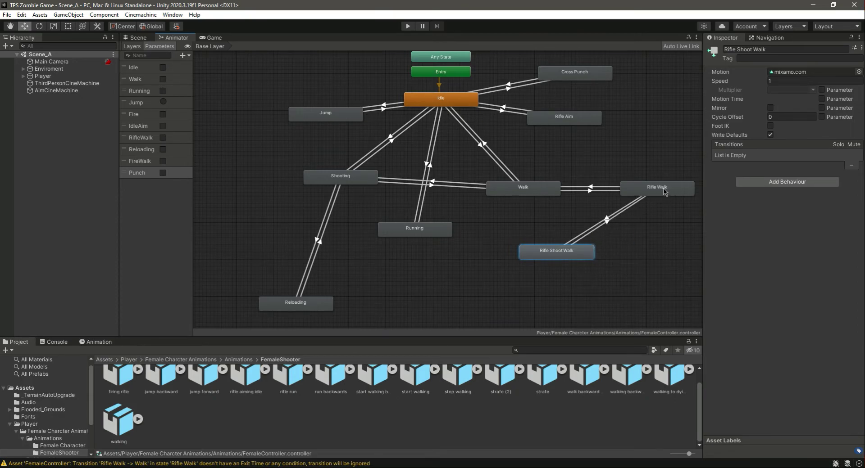
Delete the transitions between the Rifle Walk and Rifle Shoot Walk states
{"action": "right_click", "coordinate": [657, 243]}
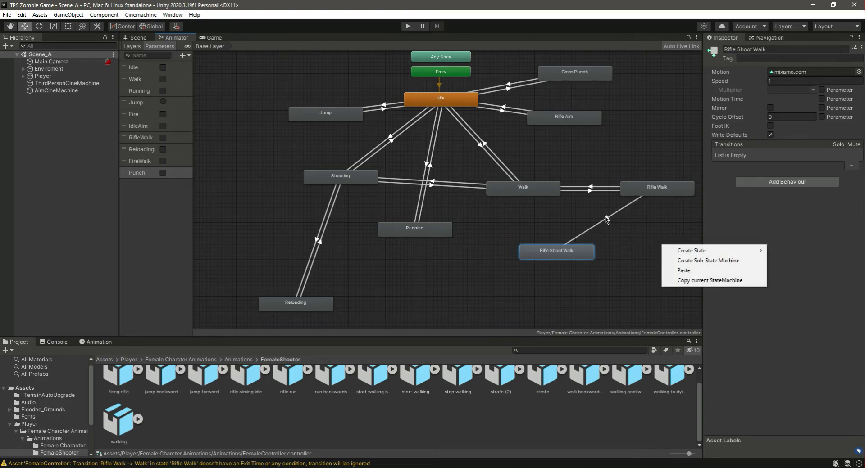
{"action": "left_click", "coordinate": [617, 214]}
{"action": "key", "text": "Delete"}
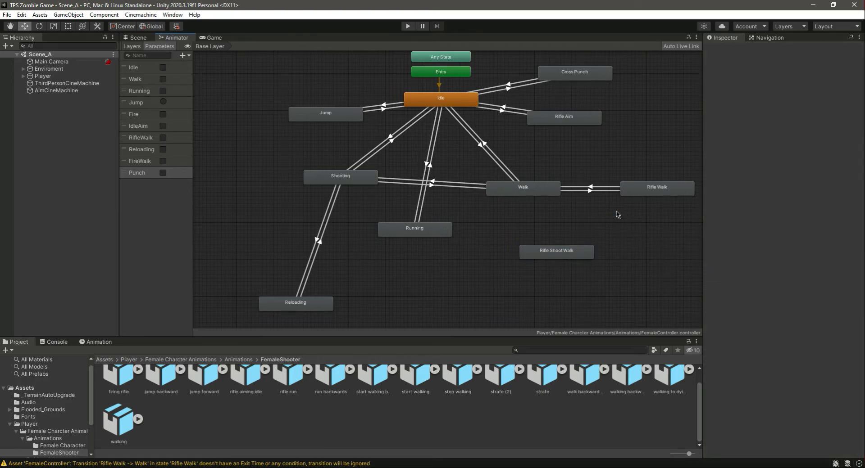
Rearrange the graph so Reloading sits directly below Shooting and Rifle Shoot Walk sits below Walk
{"action": "mouse_move", "coordinate": [563, 251]}
{"action": "left_mouse_down"}
{"action": "mouse_move", "coordinate": [549, 230]}
{"action": "mouse_move", "coordinate": [553, 240]}
{"action": "left_mouse_up"}
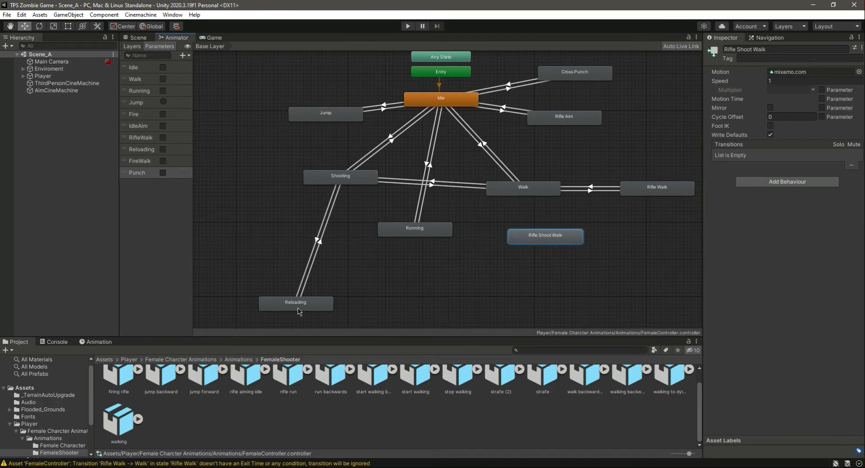
{"action": "left_click_drag", "start_coordinate": [298, 310], "coordinate": [342, 325]}
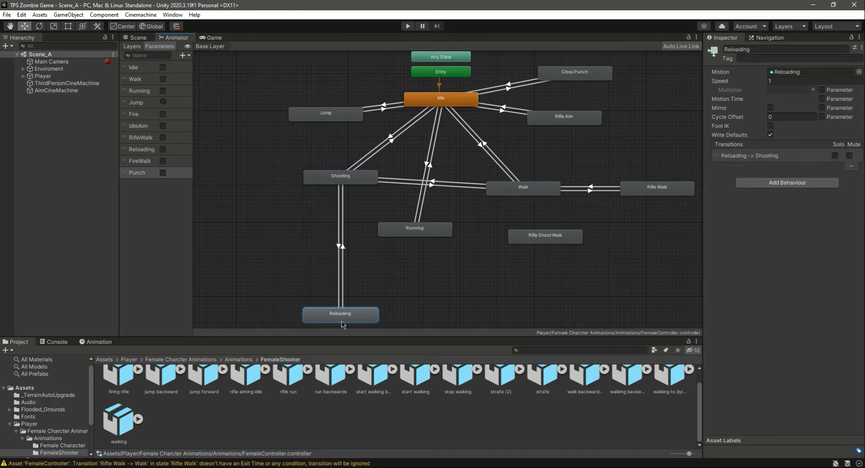
{"action": "left_click_drag", "start_coordinate": [560, 243], "coordinate": [555, 259]}
Create transitions in both directions between the Walk and Rifle Shoot Walk states
{"action": "right_click", "coordinate": [523, 189]}
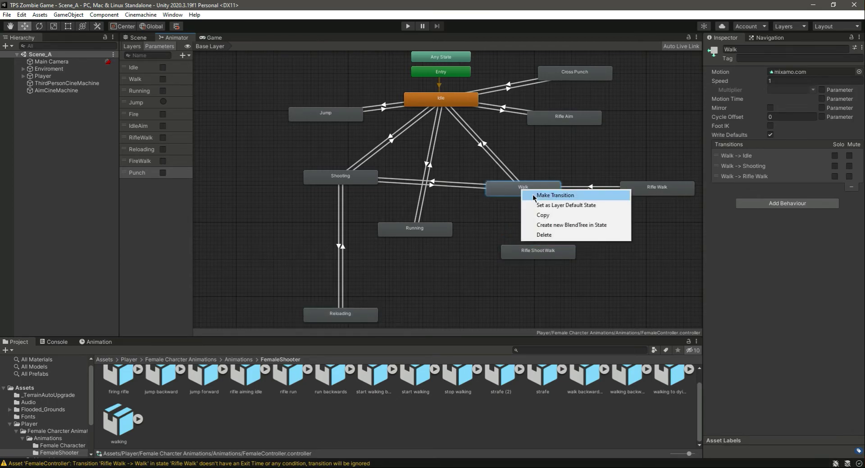
{"action": "left_click", "coordinate": [530, 195]}
{"action": "left_click", "coordinate": [544, 259]}
{"action": "right_click", "coordinate": [554, 258]}
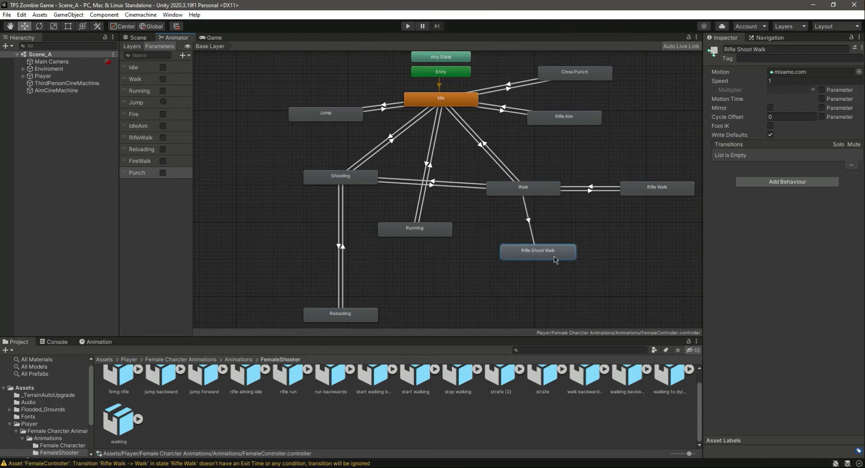
{"action": "left_click", "coordinate": [598, 263]}
{"action": "left_click", "coordinate": [521, 193]}
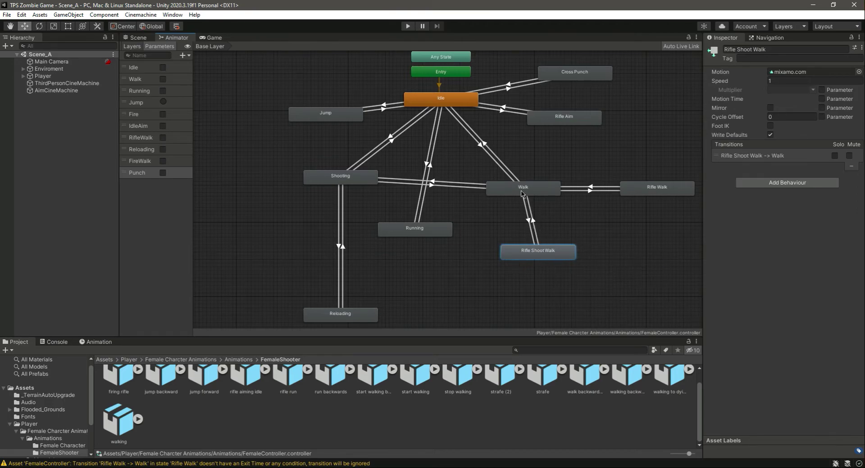
Disable Has Exit Time on the Walk -> Rifle Shoot Walk transition and add the condition FireWalk is true
{"action": "left_click", "coordinate": [525, 203]}
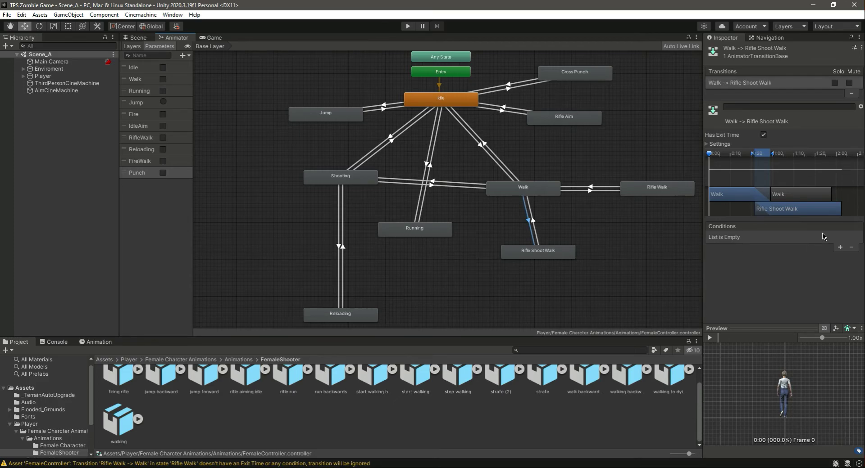
{"action": "left_click", "coordinate": [763, 135]}
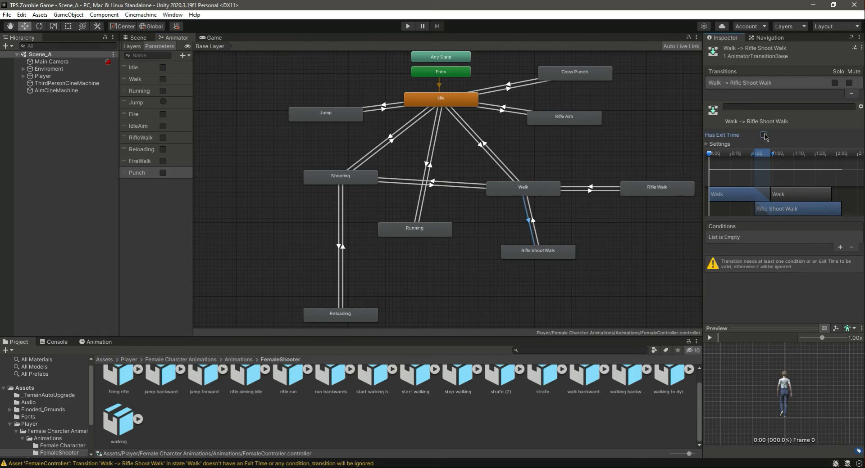
{"action": "left_click", "coordinate": [840, 248]}
{"action": "left_click", "coordinate": [771, 238]}
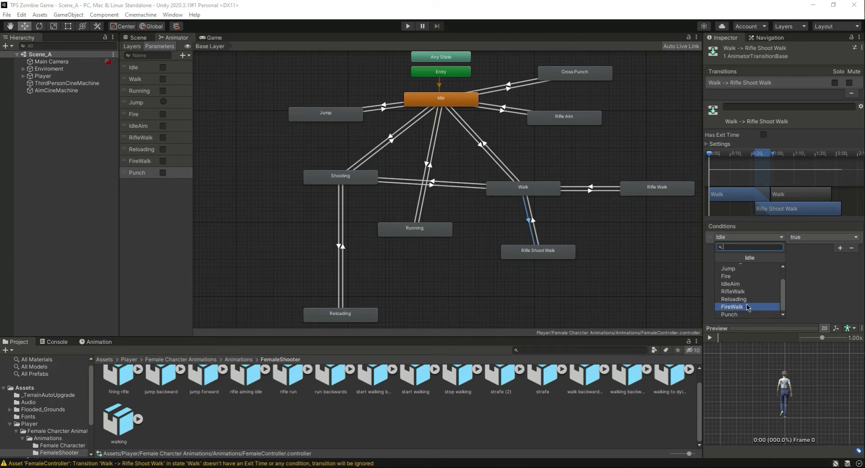
{"action": "left_click", "coordinate": [748, 307]}
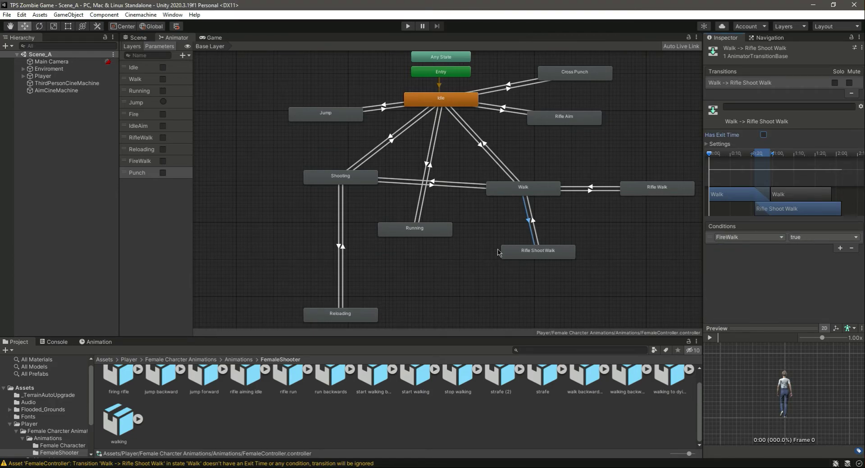
Disable Has Exit Time on the Rifle Shoot Walk -> Walk transition and add the condition FireWalk is false
{"action": "left_click", "coordinate": [536, 234]}
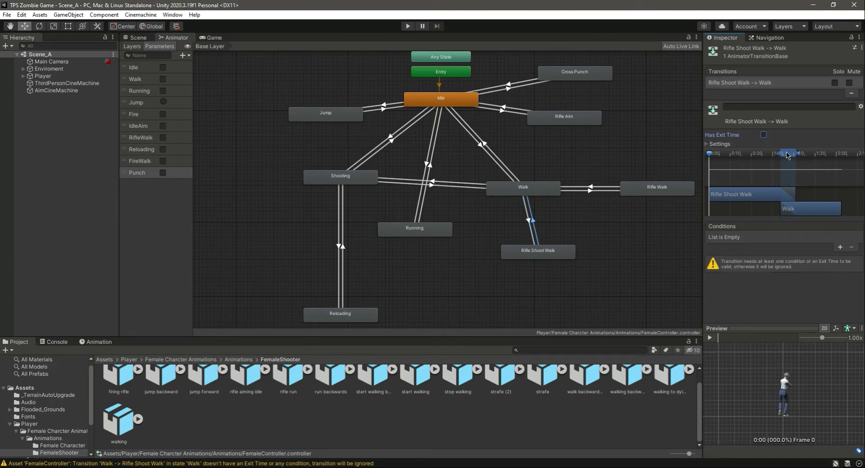
{"action": "left_click", "coordinate": [840, 247]}
{"action": "left_click", "coordinate": [741, 237]}
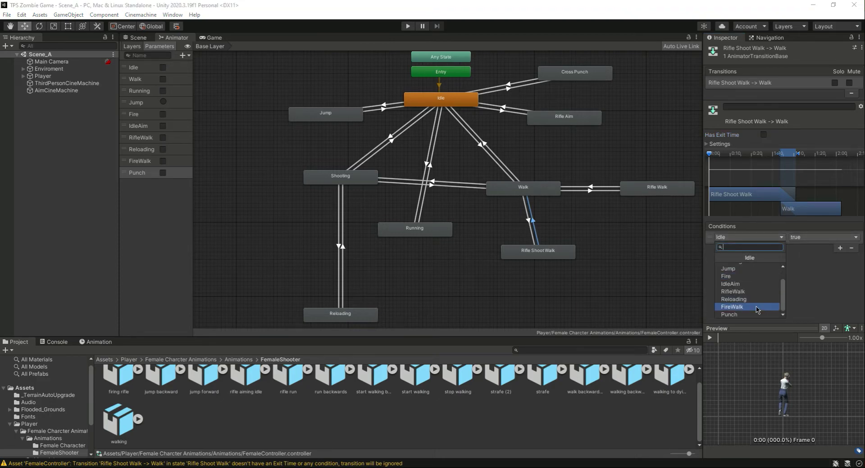
{"action": "left_click", "coordinate": [749, 306]}
{"action": "left_click", "coordinate": [796, 237]}
{"action": "left_click", "coordinate": [804, 257]}
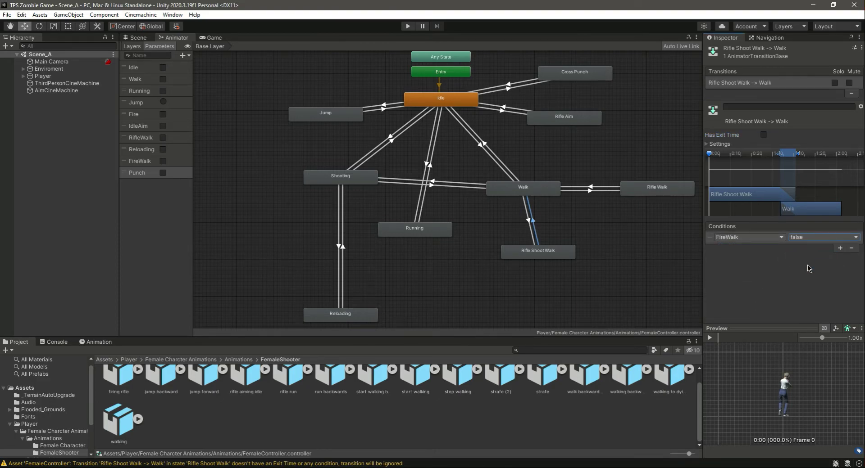
Create transitions in both directions between the Walk and Running states
{"action": "right_click", "coordinate": [513, 193]}
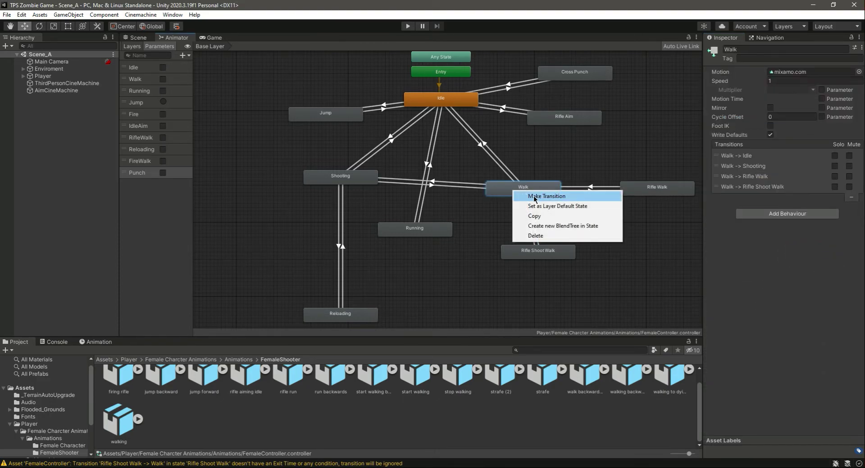
{"action": "left_click", "coordinate": [535, 196]}
{"action": "left_click", "coordinate": [430, 230]}
{"action": "right_click", "coordinate": [438, 233]}
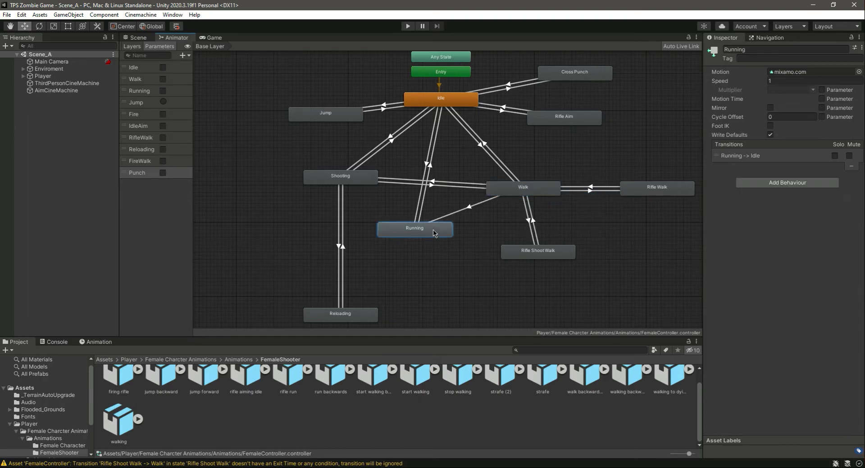
{"action": "left_click", "coordinate": [453, 238]}
{"action": "left_click", "coordinate": [543, 195]}
Disable Has Exit Time on the Walk -> Running transition and add the condition Running is true
{"action": "left_click", "coordinate": [487, 209]}
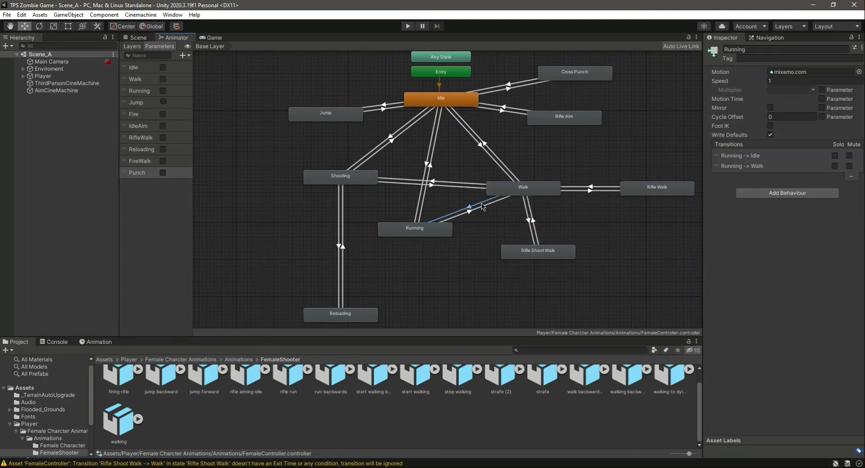
{"action": "left_click", "coordinate": [763, 135]}
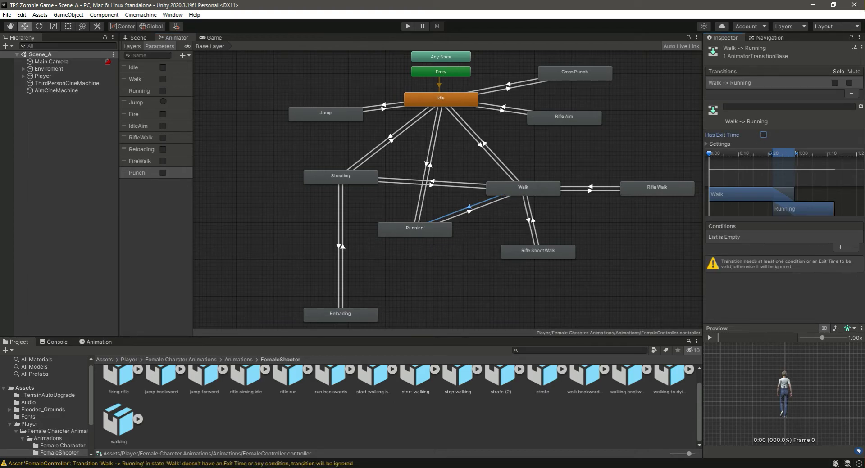
{"action": "left_click", "coordinate": [840, 249]}
{"action": "left_click", "coordinate": [748, 238]}
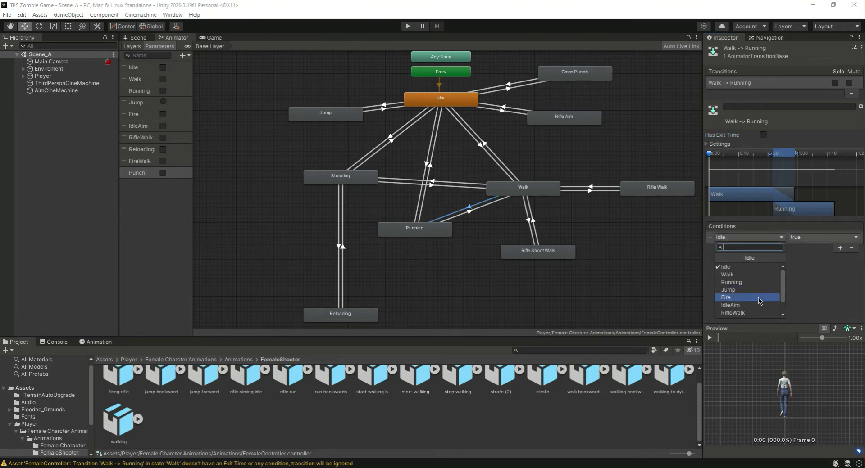
{"action": "left_click", "coordinate": [748, 285]}
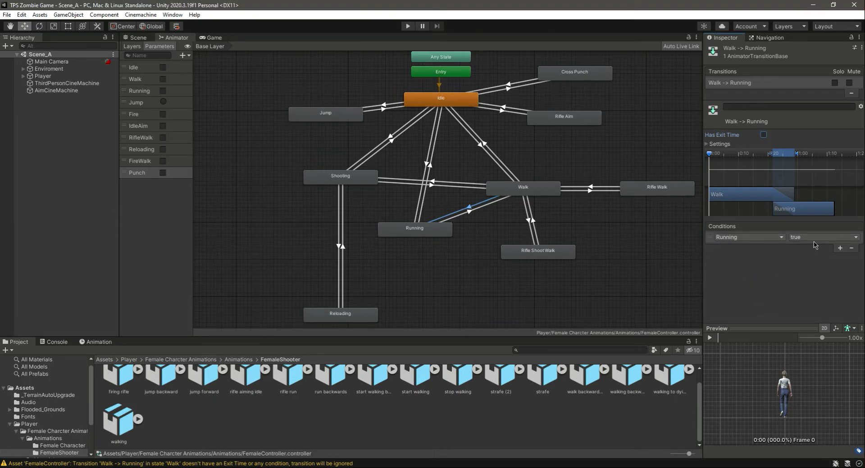
Disable Has Exit Time on the Running -> Walk transition, add the condition Running is false, and play its preview briefly
{"action": "left_click", "coordinate": [489, 210]}
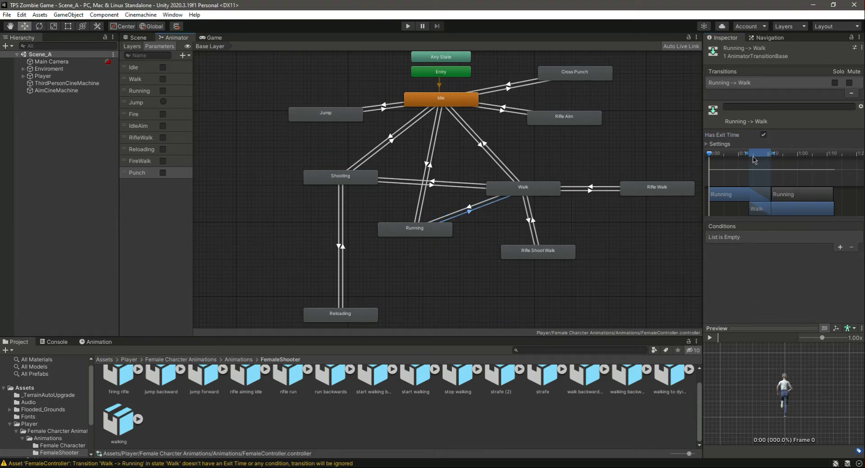
{"action": "left_click", "coordinate": [839, 247]}
{"action": "left_click", "coordinate": [765, 238]}
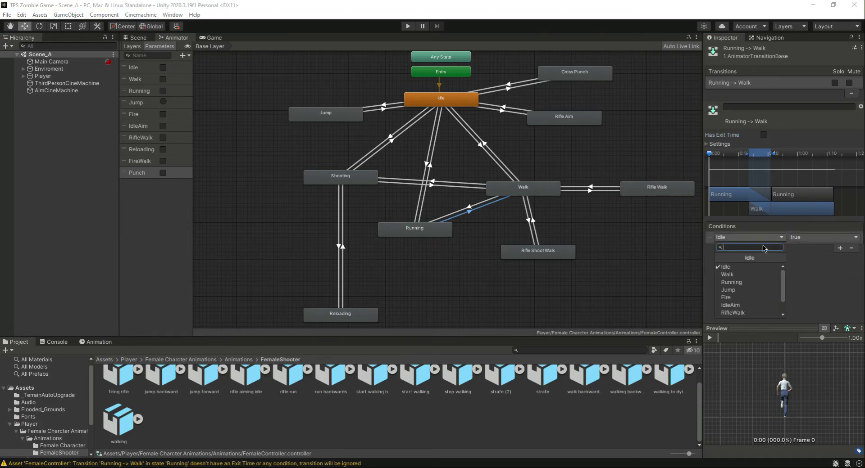
{"action": "left_click", "coordinate": [750, 285]}
{"action": "left_click", "coordinate": [807, 238]}
{"action": "left_click", "coordinate": [809, 258]}
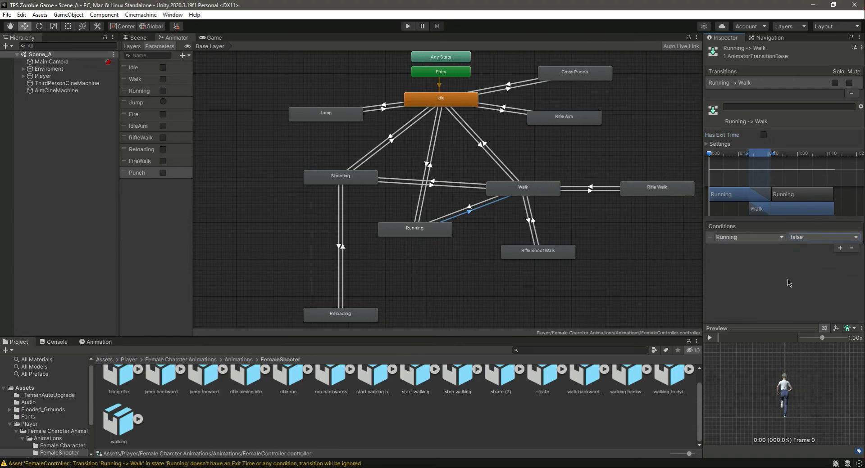
{"action": "left_click", "coordinate": [709, 338]}
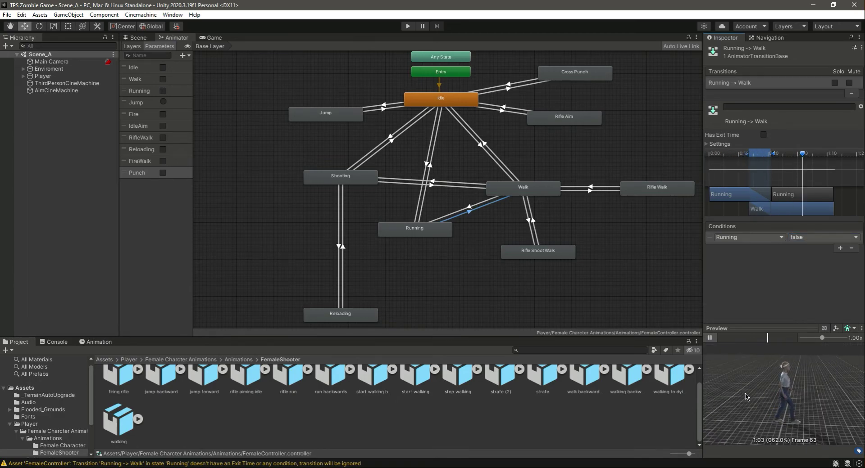
{"action": "left_click", "coordinate": [711, 338]}
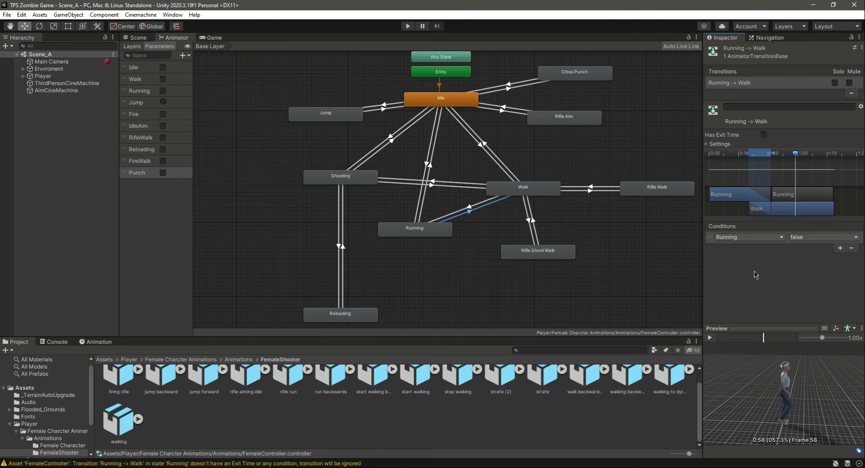
Create transitions in both directions between the Rifle Aim and Rifle Walk states
{"action": "left_click", "coordinate": [657, 194]}
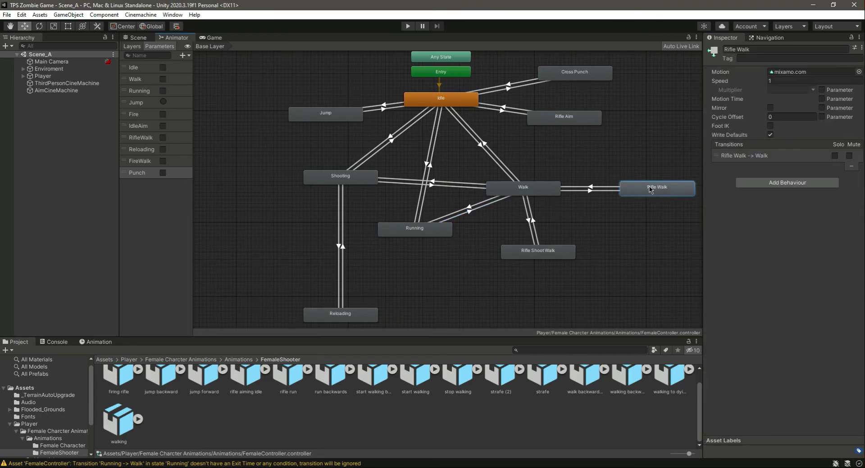
{"action": "right_click", "coordinate": [581, 122]}
{"action": "left_click", "coordinate": [599, 125]}
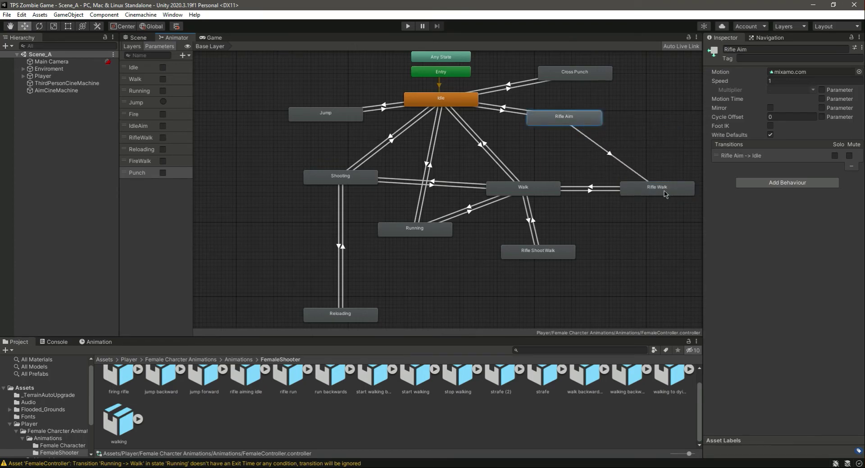
{"action": "left_click", "coordinate": [665, 192]}
{"action": "right_click", "coordinate": [665, 194]}
{"action": "left_click", "coordinate": [681, 194]}
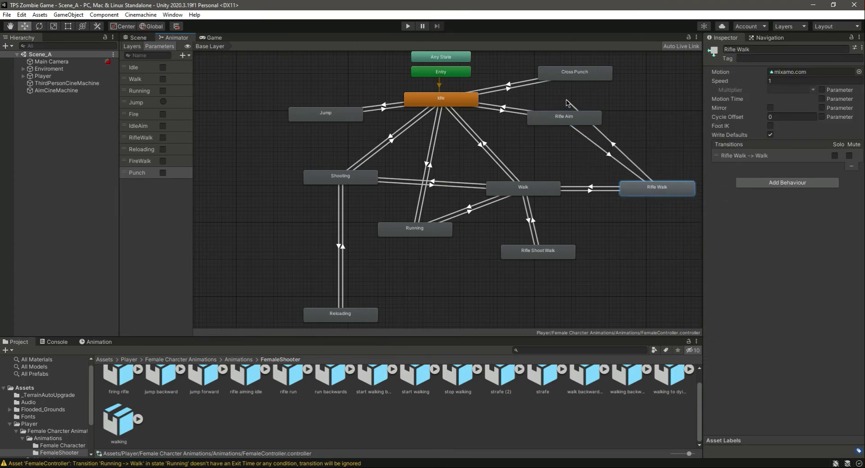
Disable Has Exit Time on the Rifle Aim -> Rifle Walk transition and add the condition RifleWalk is true
{"action": "left_click", "coordinate": [600, 147]}
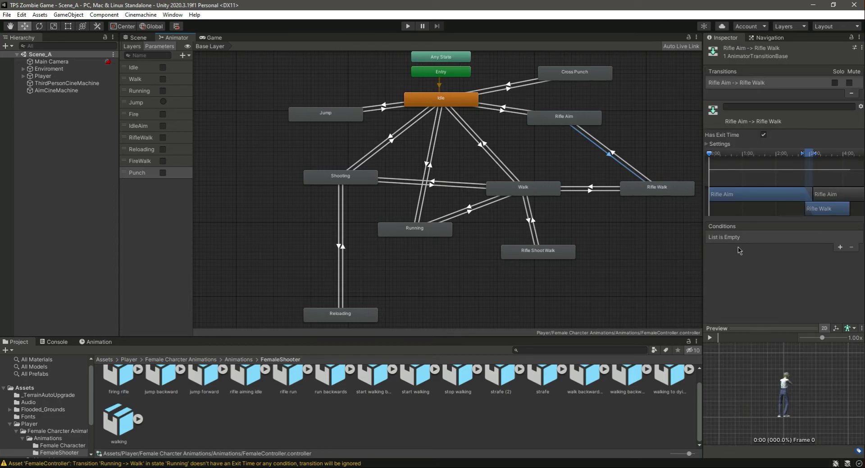
{"action": "left_click", "coordinate": [763, 135]}
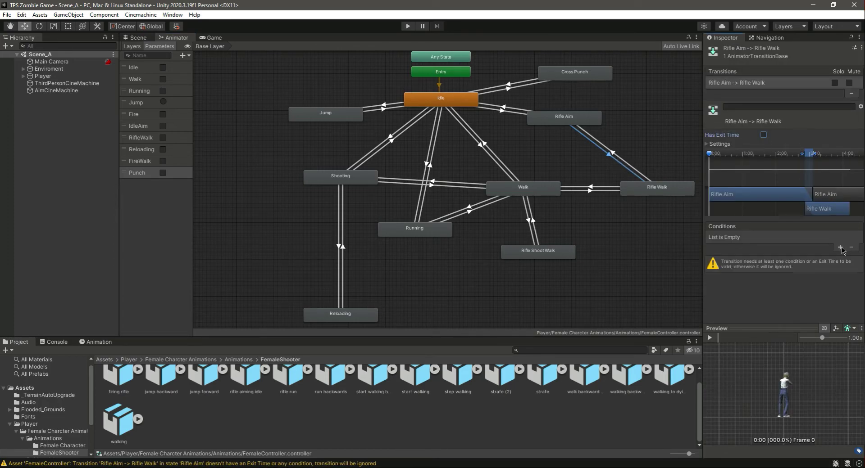
{"action": "left_click", "coordinate": [840, 248]}
{"action": "left_click", "coordinate": [769, 238]}
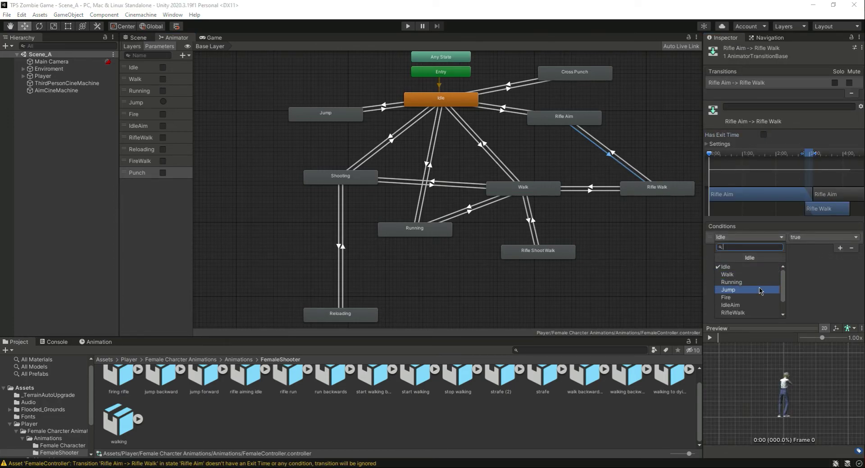
{"action": "left_click", "coordinate": [758, 308]}
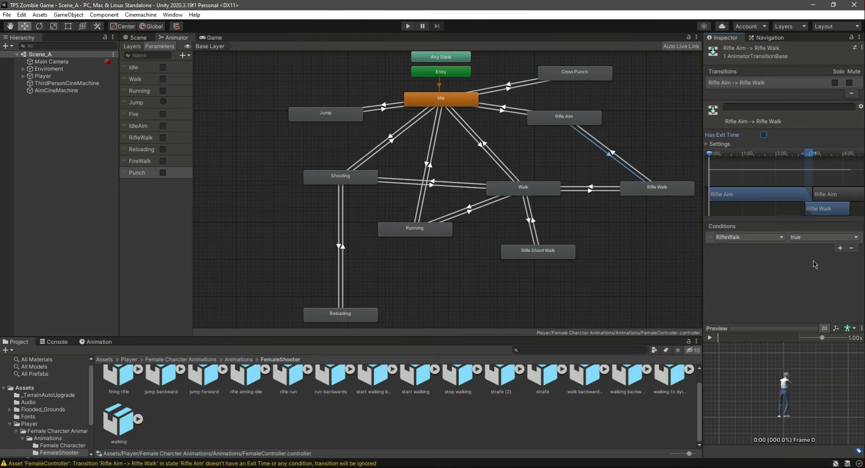
Disable Has Exit Time on the Rifle Walk -> Rifle Aim transition and add the condition RifleWalk is false
{"action": "left_click", "coordinate": [625, 160]}
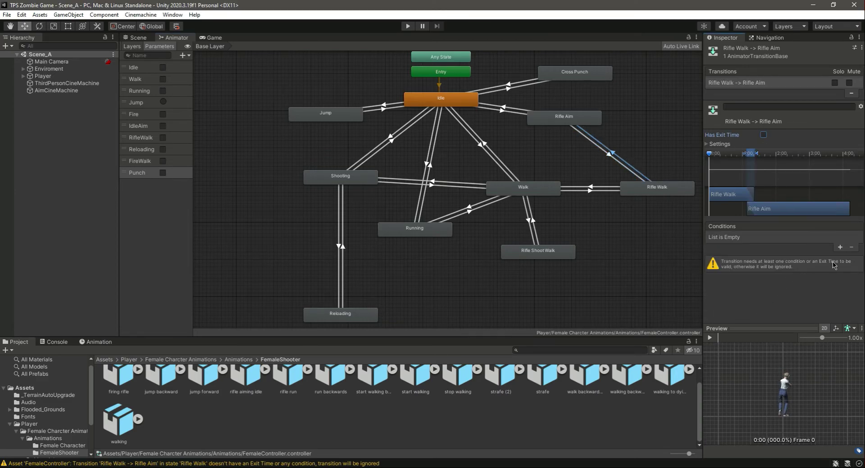
{"action": "left_click", "coordinate": [840, 248]}
{"action": "left_click", "coordinate": [773, 239]}
{"action": "left_click", "coordinate": [758, 308]}
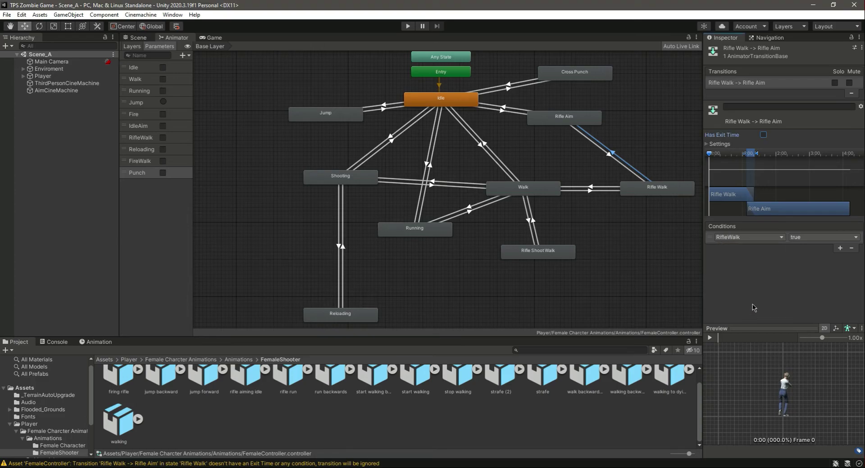
{"action": "left_click", "coordinate": [813, 240]}
{"action": "left_click", "coordinate": [810, 259]}
Create a transition from Rifle Walk to Reloading and move the Rifle Shoot Walk state next to Running, clear of the new line
{"action": "left_click", "coordinate": [657, 188]}
{"action": "right_click", "coordinate": [657, 190]}
{"action": "left_click", "coordinate": [690, 194]}
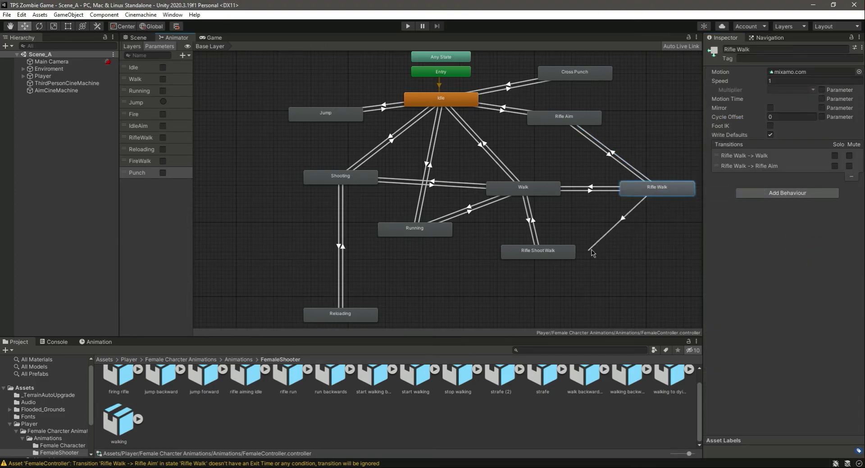
{"action": "left_click", "coordinate": [366, 317]}
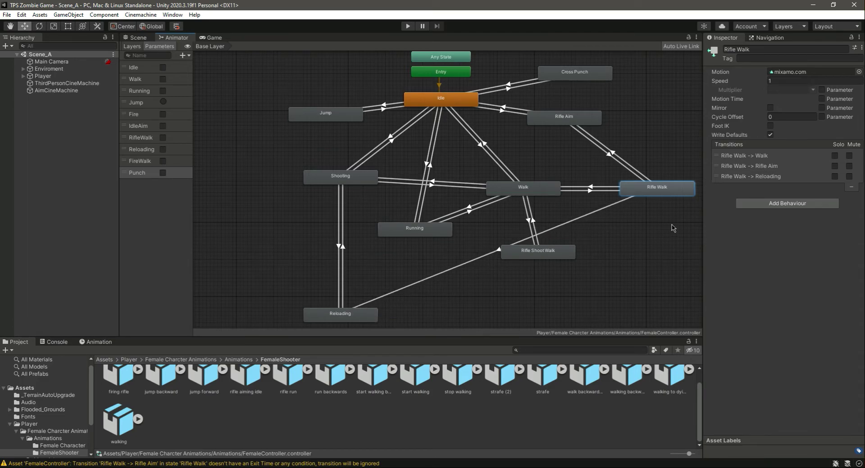
{"action": "left_click_drag", "start_coordinate": [551, 253], "coordinate": [506, 235]}
Create a return transition from the Reloading state to Rifle Walk
{"action": "left_click", "coordinate": [656, 195]}
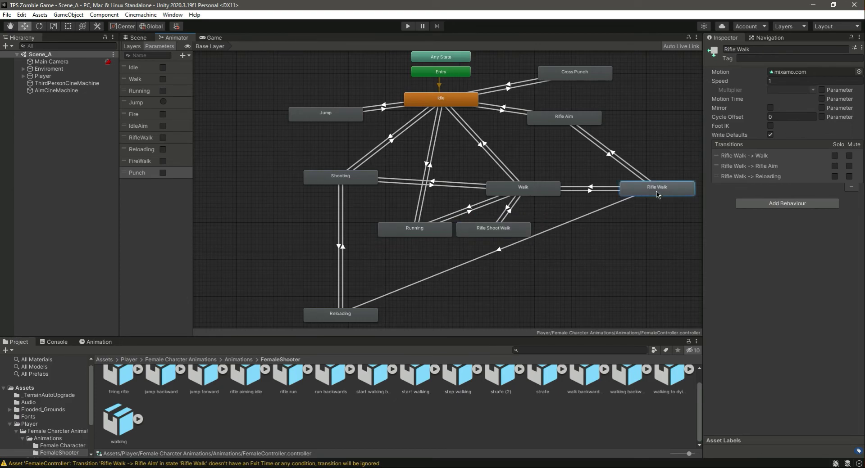
{"action": "right_click", "coordinate": [656, 195]}
{"action": "left_click", "coordinate": [519, 283]}
{"action": "left_click", "coordinate": [340, 317]}
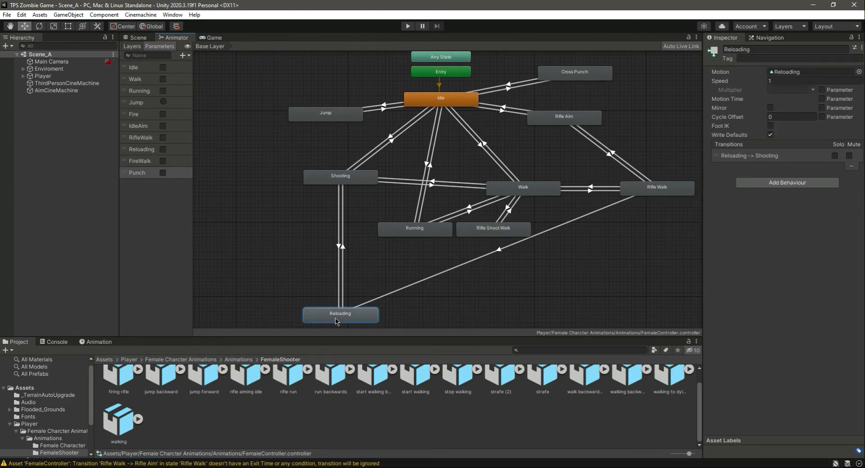
{"action": "right_click", "coordinate": [339, 318]}
{"action": "left_click", "coordinate": [377, 327]}
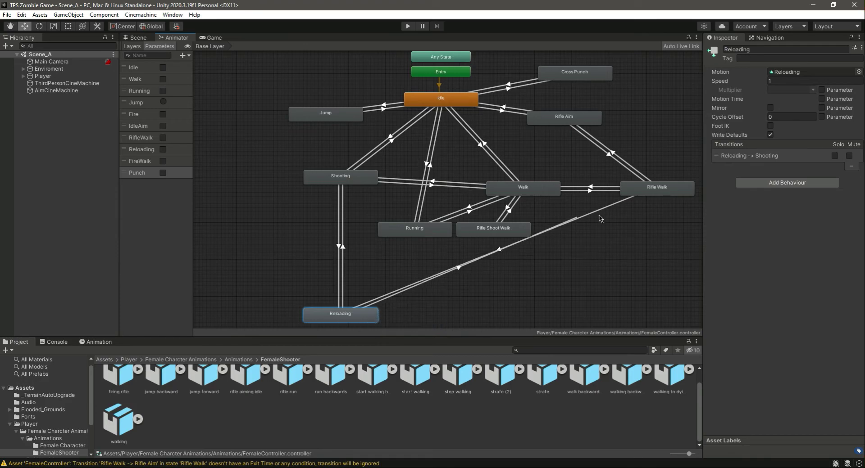
{"action": "left_click", "coordinate": [666, 195]}
Disable Has Exit Time on the Rifle Walk -> Reloading transition and add the condition Reloading is true
{"action": "left_click", "coordinate": [516, 248]}
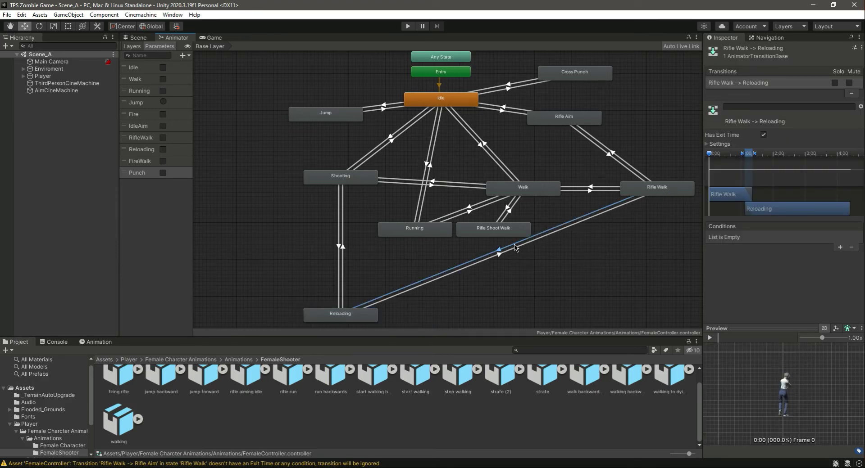
{"action": "left_click", "coordinate": [763, 135]}
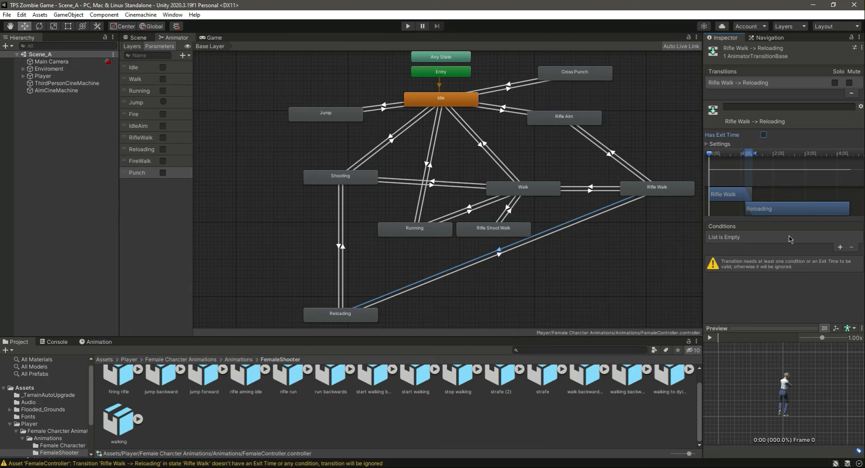
{"action": "left_click", "coordinate": [838, 247]}
{"action": "left_click", "coordinate": [771, 238]}
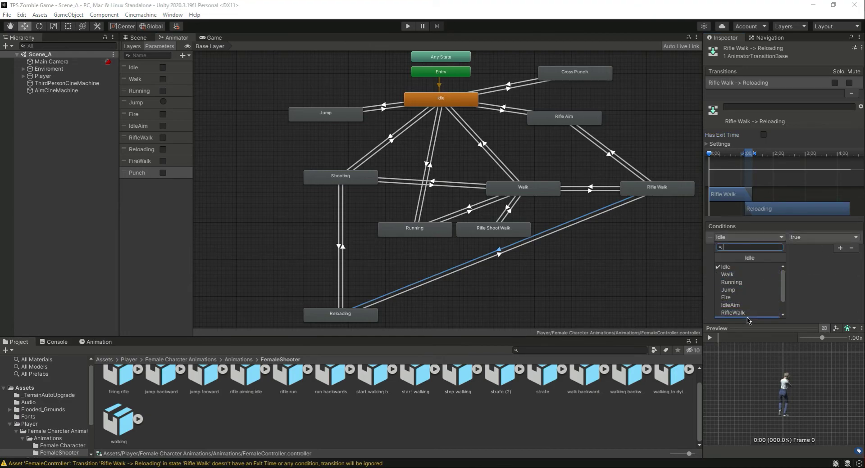
{"action": "left_click", "coordinate": [733, 299]}
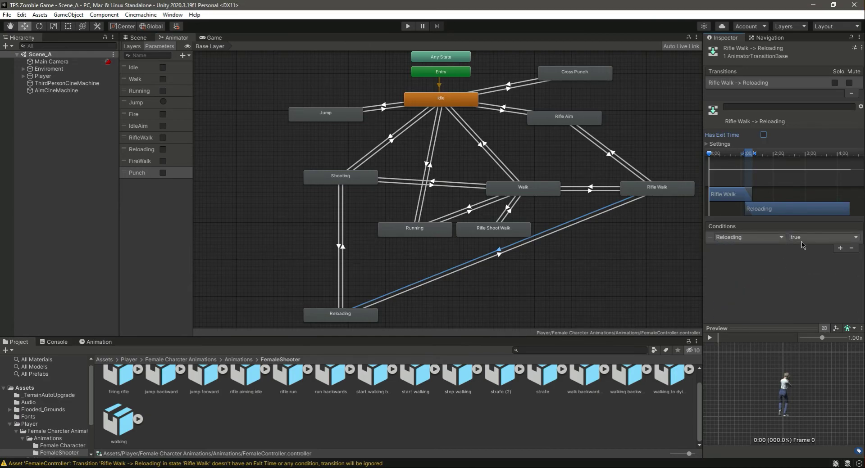
Disable Has Exit Time on the Reloading -> Rifle Walk transition and add the condition Reloading is false
{"action": "left_click", "coordinate": [561, 230]}
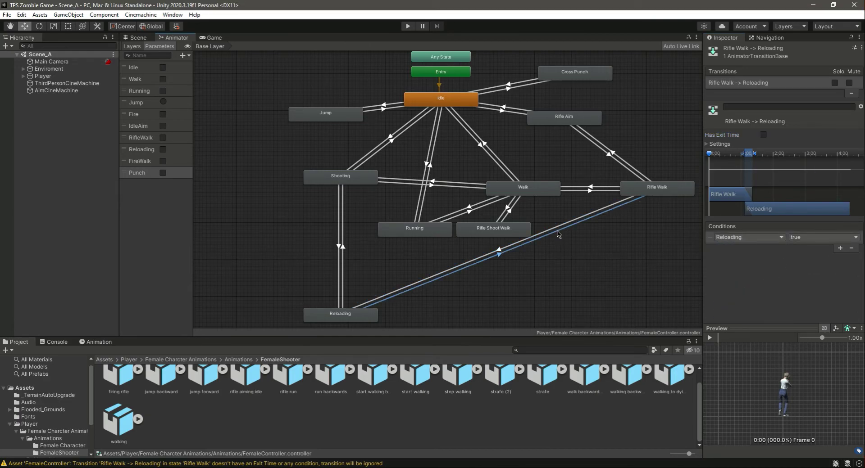
{"action": "left_click", "coordinate": [838, 248]}
{"action": "left_click", "coordinate": [771, 237]}
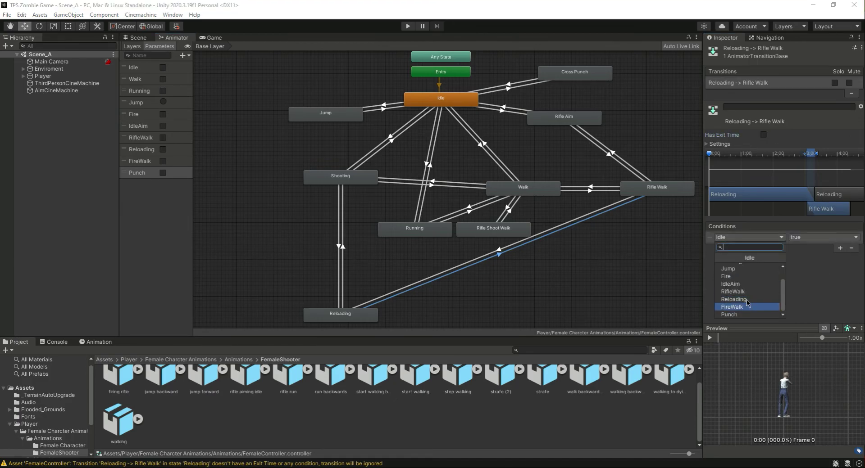
{"action": "left_click", "coordinate": [734, 300]}
{"action": "left_click", "coordinate": [829, 241]}
{"action": "left_click", "coordinate": [817, 261]}
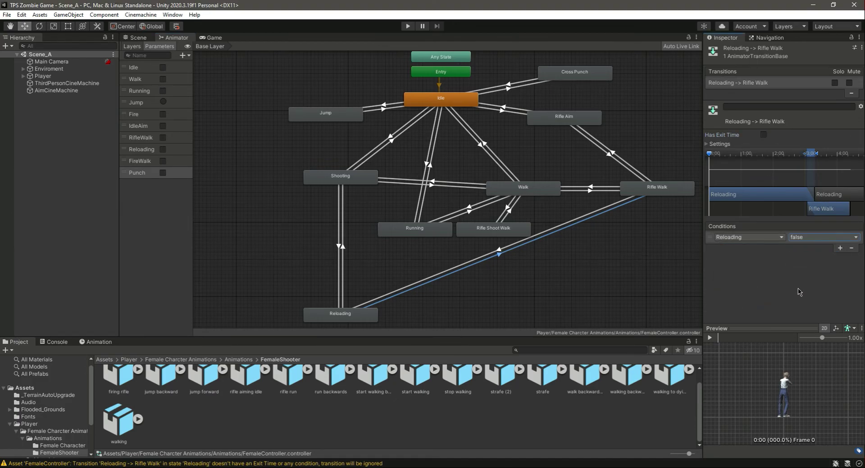
Create transitions in both directions between Rifle Shoot Walk and Reloading, and shift the Reloading state slightly to separate the lines
{"action": "left_click", "coordinate": [491, 233]}
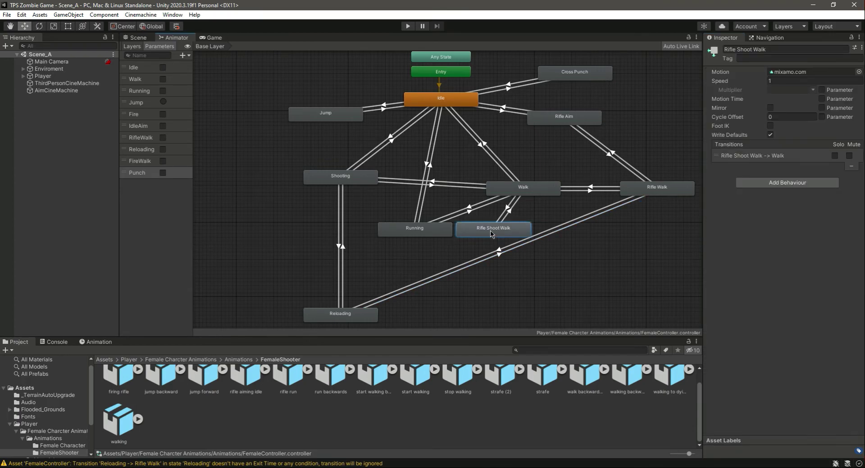
{"action": "right_click", "coordinate": [491, 233]}
{"action": "left_click", "coordinate": [505, 237]}
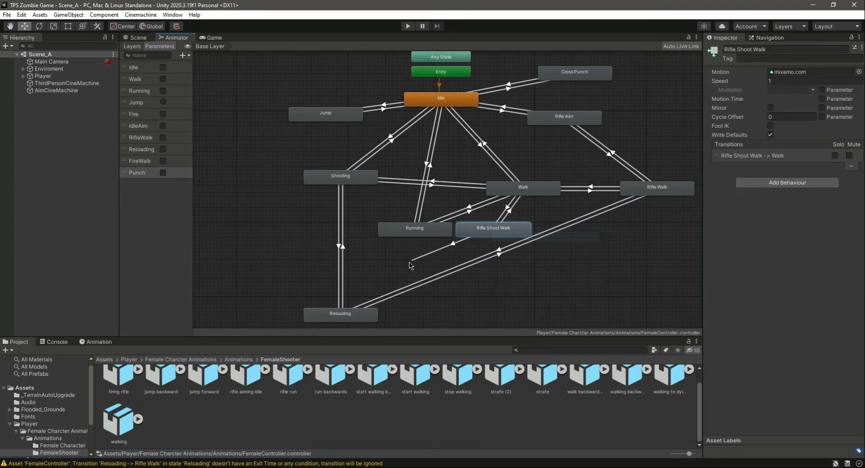
{"action": "left_click", "coordinate": [340, 315]}
{"action": "right_click", "coordinate": [340, 317]}
{"action": "left_click", "coordinate": [355, 319]}
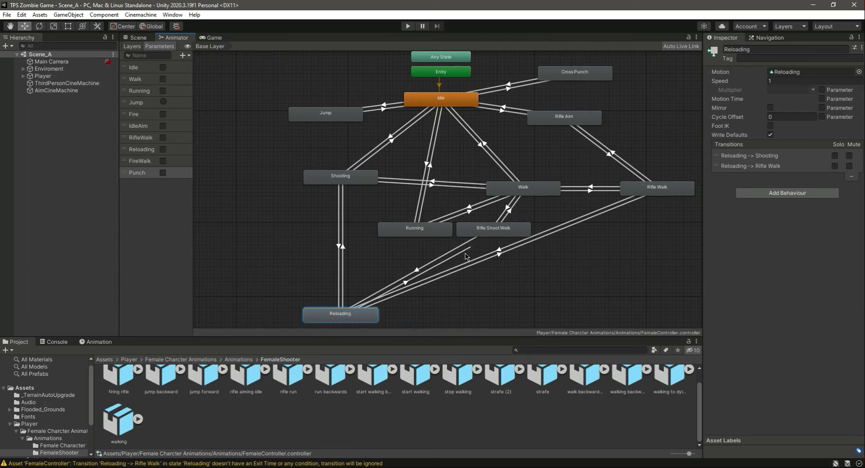
{"action": "left_click", "coordinate": [506, 232]}
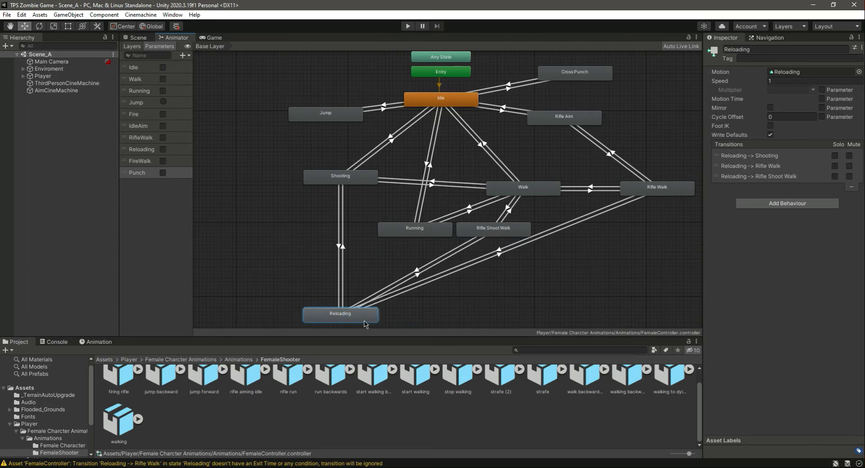
{"action": "left_click_drag", "start_coordinate": [364, 321], "coordinate": [385, 330]}
Disable Has Exit Time on the Rifle Shoot Walk -> Reloading transition and add the condition Reloading is true
{"action": "left_click", "coordinate": [435, 271]}
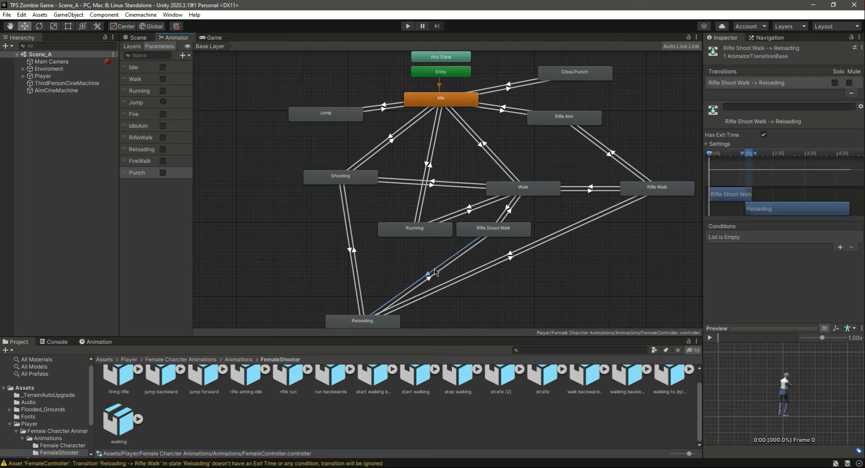
{"action": "left_click", "coordinate": [763, 134]}
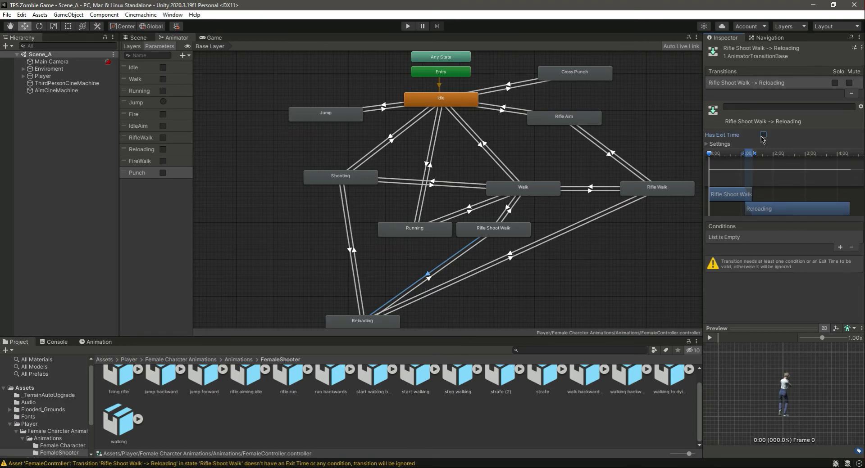
{"action": "left_click", "coordinate": [839, 247]}
{"action": "left_click", "coordinate": [751, 239]}
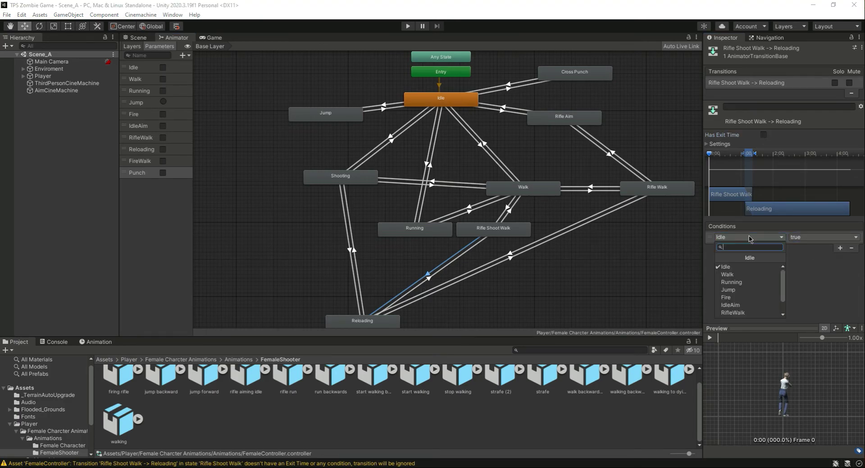
{"action": "left_click", "coordinate": [739, 300]}
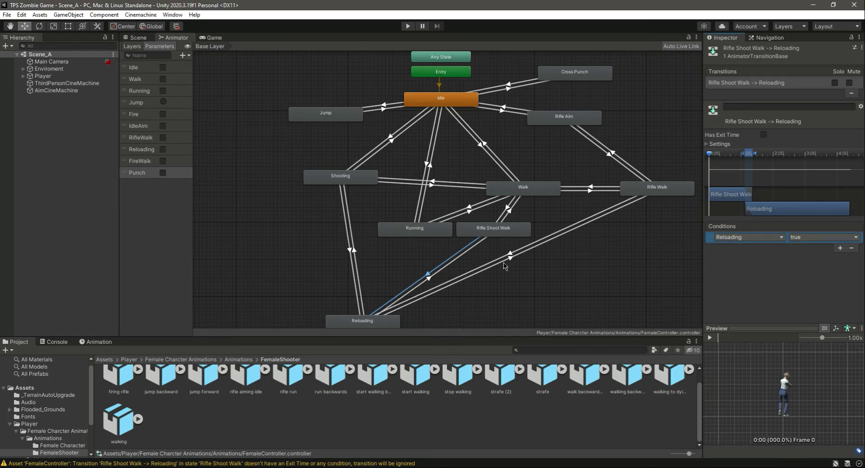
Disable Has Exit Time on the Reloading -> Rifle Shoot Walk transition and add the condition Reloading is false
{"action": "left_click", "coordinate": [450, 266]}
{"action": "left_click", "coordinate": [763, 135]}
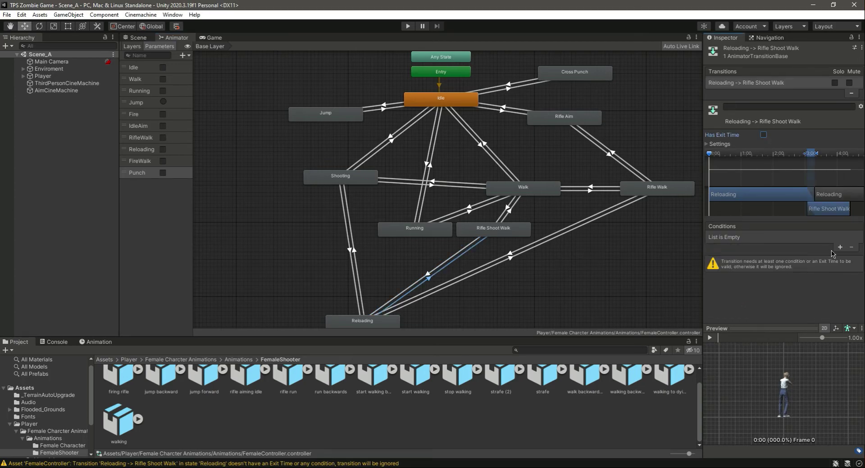
{"action": "left_click", "coordinate": [839, 248]}
{"action": "left_click", "coordinate": [764, 239]}
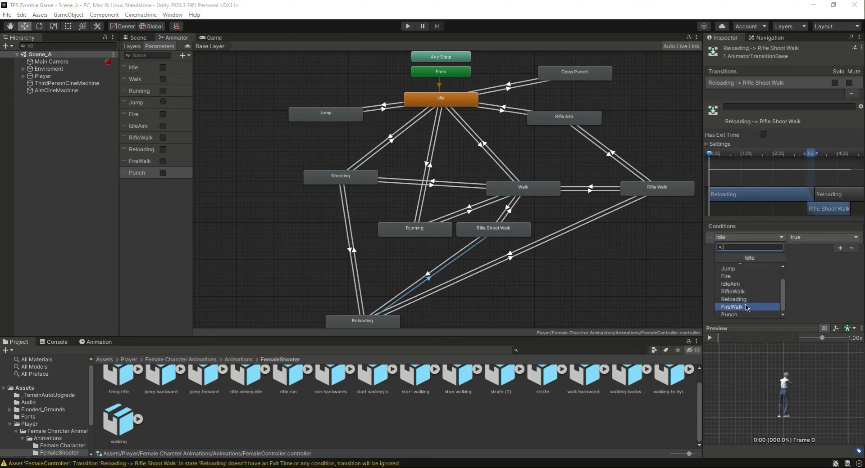
{"action": "left_click", "coordinate": [743, 299]}
{"action": "left_click", "coordinate": [809, 238]}
{"action": "left_click", "coordinate": [795, 261]}
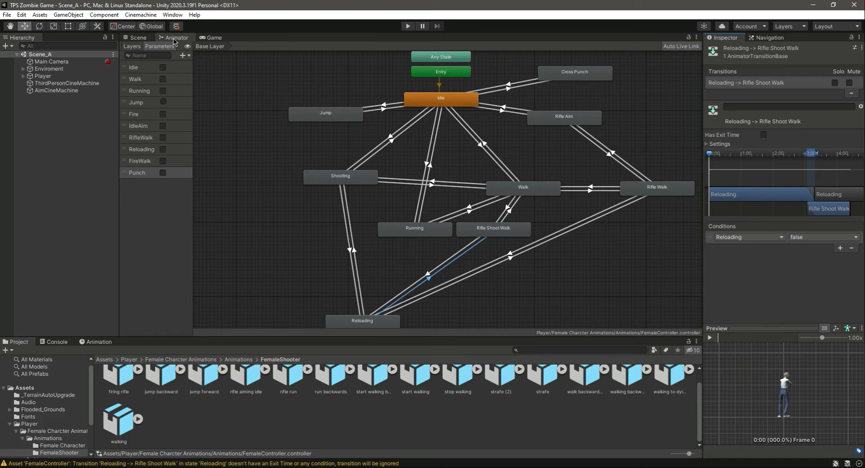
Detach the Animator into a floating window and maximize it to show the whole state graph
{"action": "left_click_drag", "start_coordinate": [179, 42], "coordinate": [400, 235]}
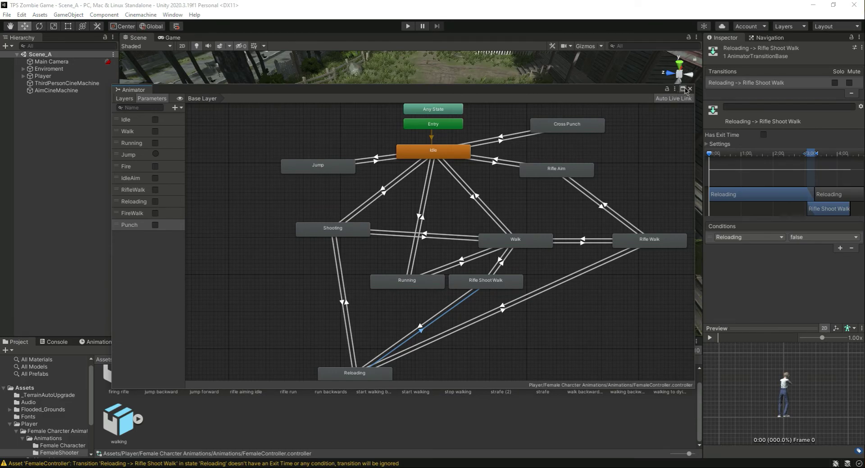
{"action": "left_click", "coordinate": [684, 89]}
{"action": "scroll", "coordinate": [387, 297], "scroll_direction": "down", "scroll_amount": 5}
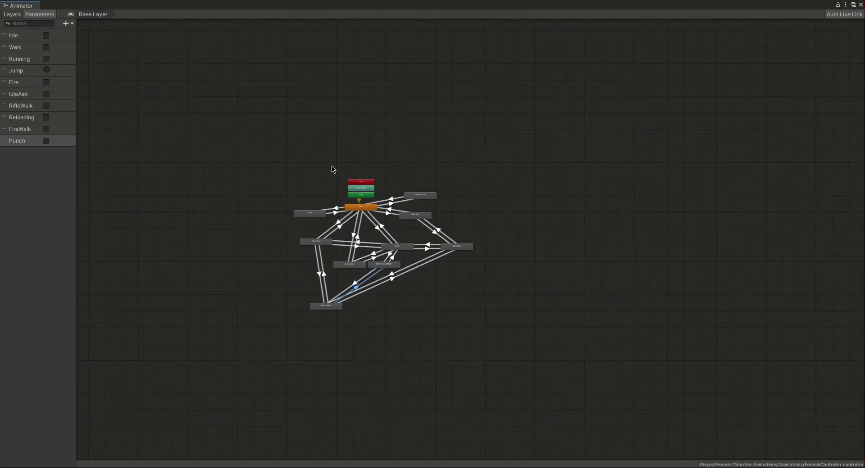
{"action": "scroll", "coordinate": [257, 247], "scroll_direction": "up", "scroll_amount": 2}
{"action": "scroll", "coordinate": [478, 257], "scroll_direction": "up", "scroll_amount": 3}
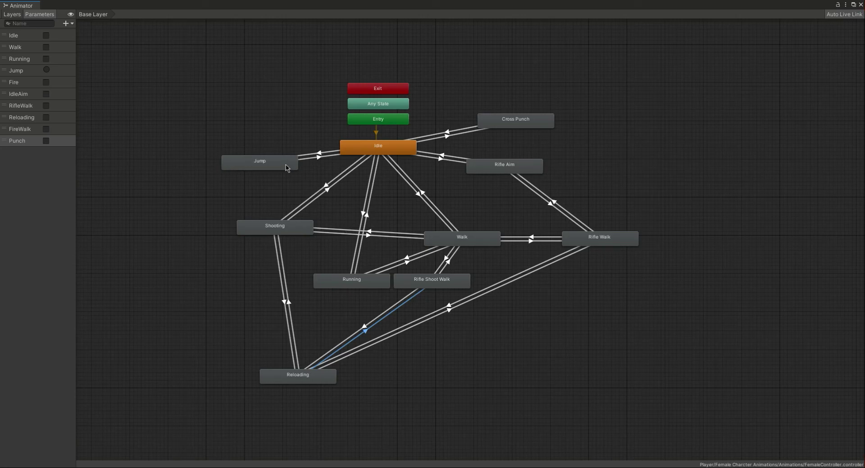
Move the Jump and Cross Punch states roughly level with Idle, lower Rifle Aim, and shift Rifle Walk down and farther right of Walk
{"action": "left_click_drag", "start_coordinate": [280, 164], "coordinate": [261, 148]}
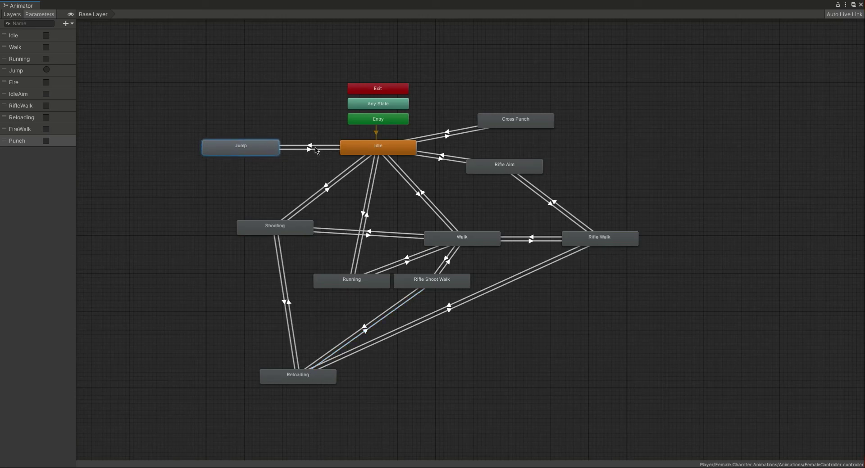
{"action": "left_click_drag", "start_coordinate": [516, 121], "coordinate": [518, 198]}
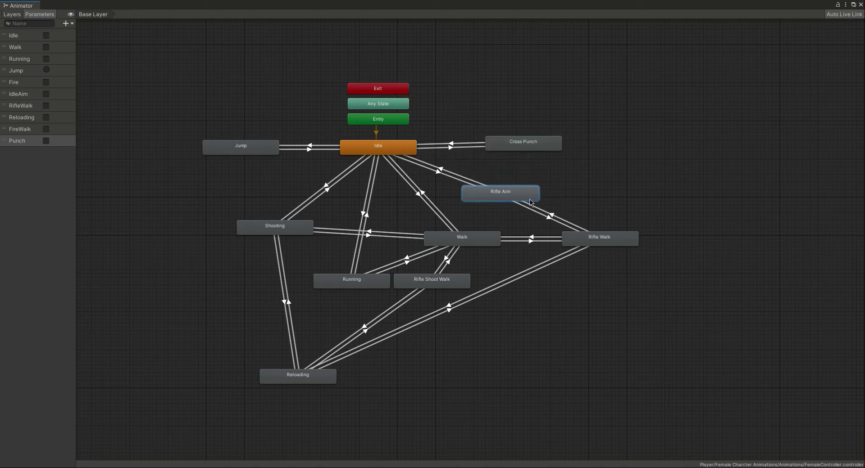
{"action": "left_click_drag", "start_coordinate": [598, 241], "coordinate": [682, 286]}
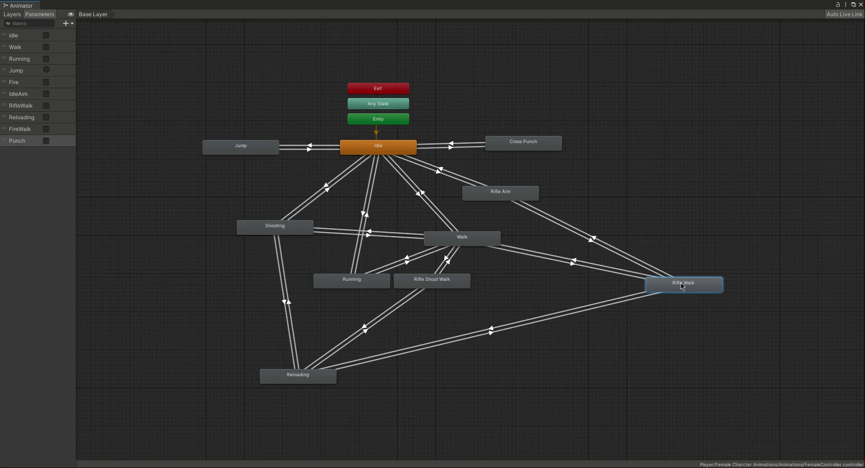
Place Running directly below Idle, Rifle Shoot Walk below and right of Walk, Reloading lower beneath Shooting, and Shooting level with Walk
{"action": "left_click_drag", "start_coordinate": [433, 281], "coordinate": [469, 297]}
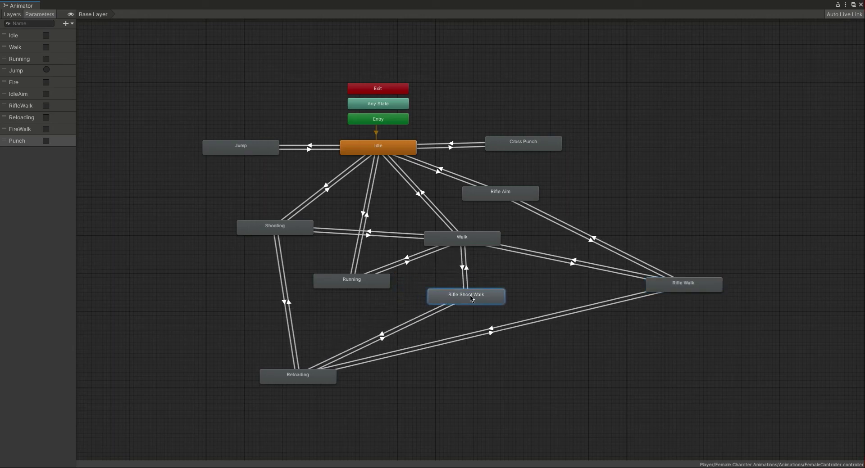
{"action": "left_click_drag", "start_coordinate": [364, 288], "coordinate": [395, 296]}
{"action": "left_click_drag", "start_coordinate": [480, 301], "coordinate": [512, 298]}
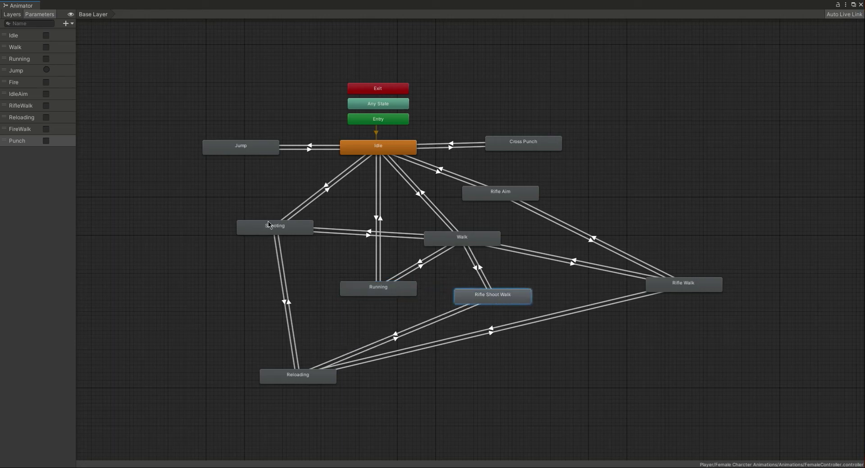
{"action": "left_click_drag", "start_coordinate": [292, 371], "coordinate": [271, 417]}
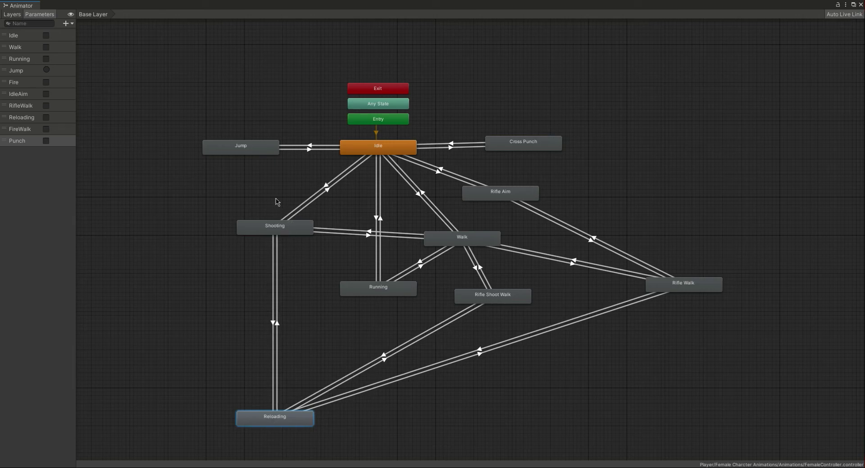
{"action": "left_click_drag", "start_coordinate": [270, 228], "coordinate": [267, 244]}
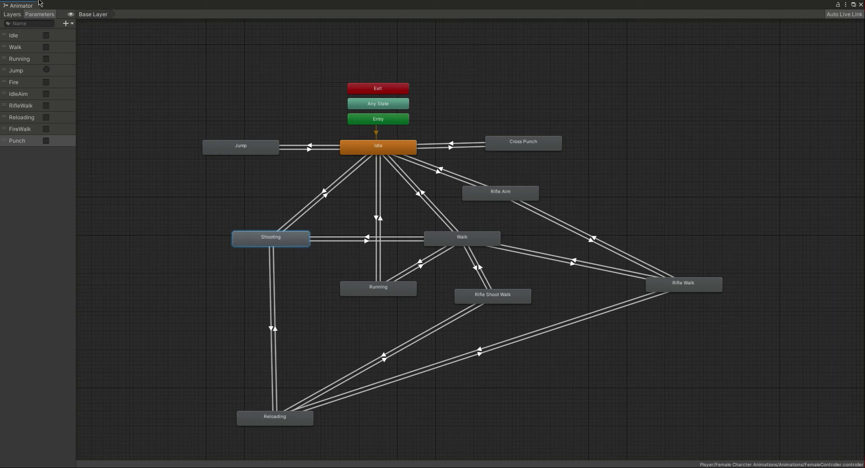
Restore the floating Animator window and dock it beside the Game view with the state graph fitted in it
{"action": "left_click_drag", "start_coordinate": [22, 6], "coordinate": [554, 73]}
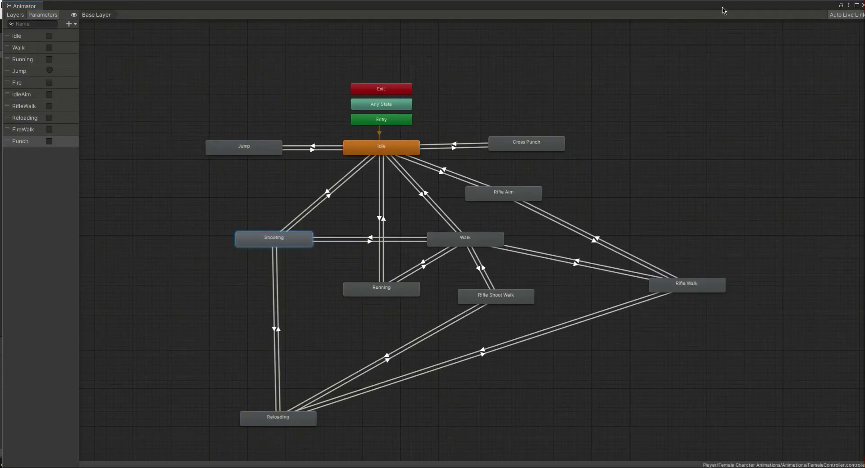
{"action": "left_click", "coordinate": [853, 5]}
{"action": "left_click_drag", "start_coordinate": [509, 32], "coordinate": [545, 162]}
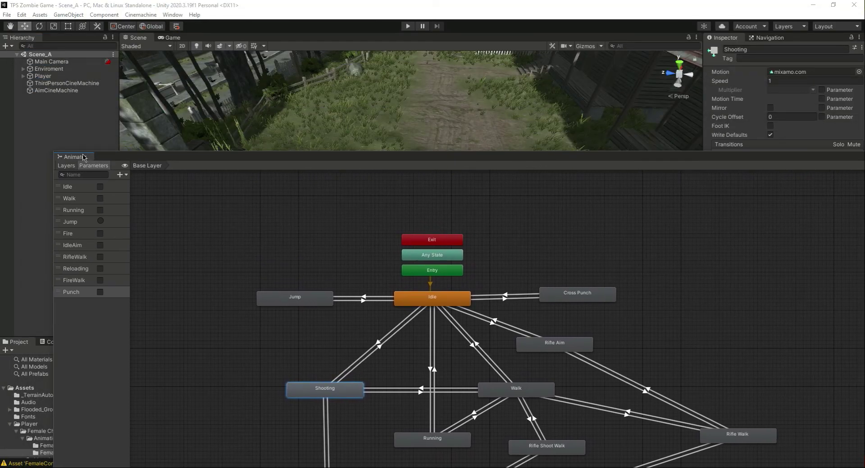
{"action": "left_click_drag", "start_coordinate": [84, 157], "coordinate": [215, 41]}
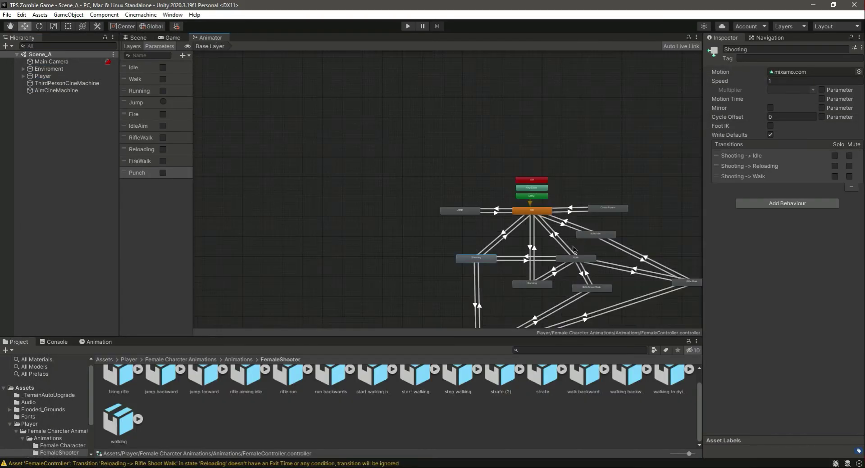
{"action": "scroll", "coordinate": [586, 275], "scroll_direction": "down", "scroll_amount": 2}
{"action": "scroll", "coordinate": [603, 310], "scroll_direction": "up", "scroll_amount": 2}
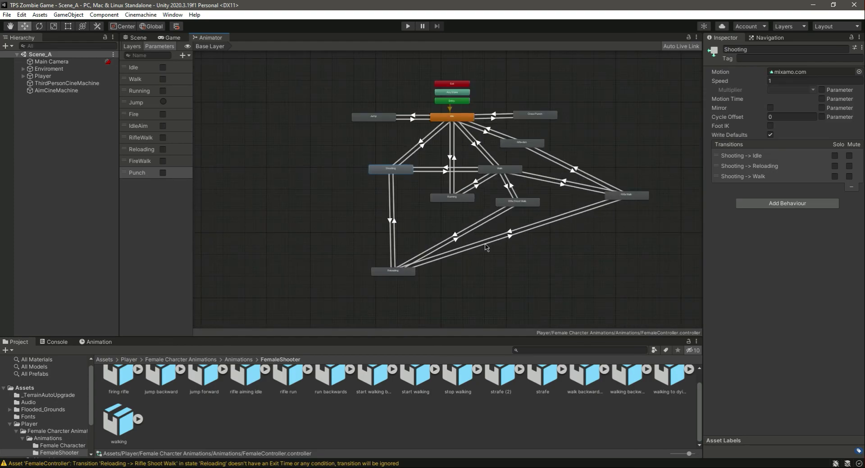
{"action": "scroll", "coordinate": [486, 247], "scroll_direction": "up", "scroll_amount": 2}
{"action": "scroll", "coordinate": [599, 127], "scroll_direction": "down", "scroll_amount": 3}
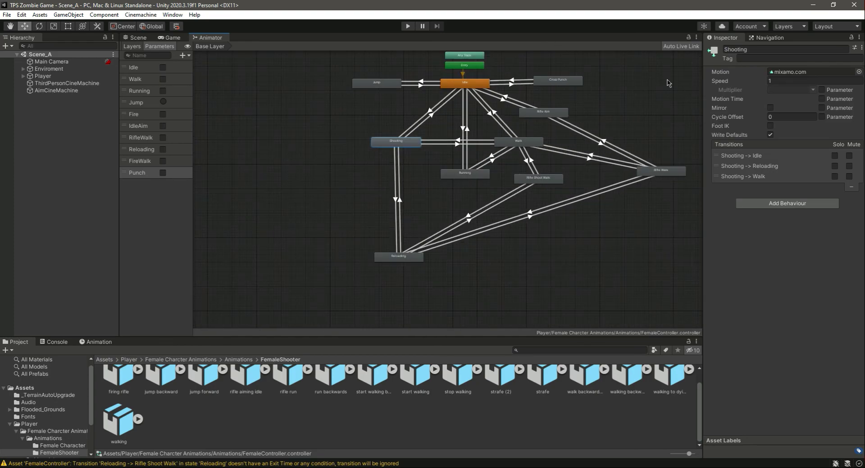
{"action": "scroll", "coordinate": [652, 61], "scroll_direction": "up", "scroll_amount": 2}
{"action": "scroll", "coordinate": [652, 61], "scroll_direction": "up", "scroll_amount": 1}
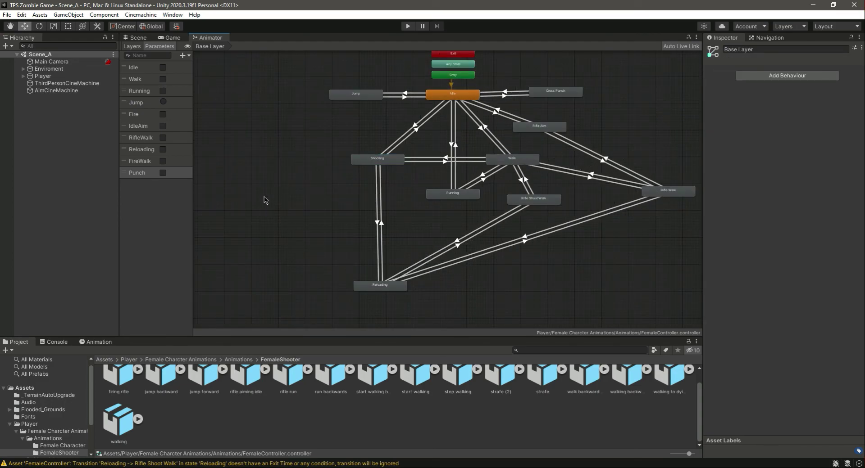
Clear the transition warnings from the console and return to the project assets
{"action": "left_click", "coordinate": [277, 460]}
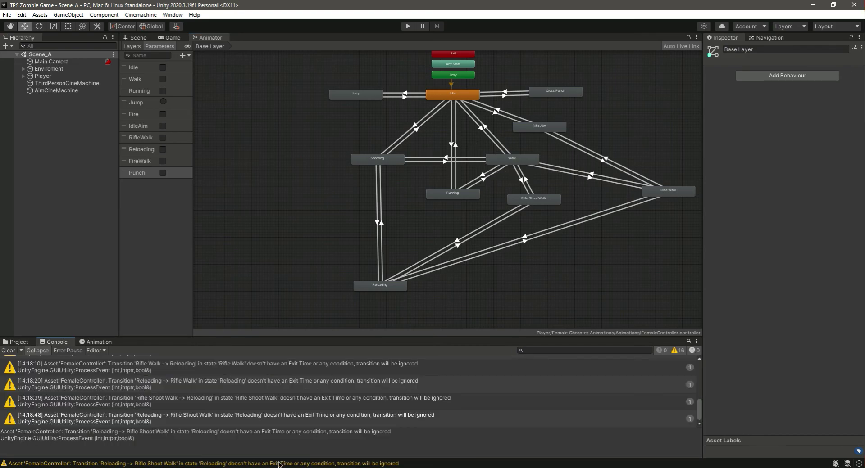
{"action": "left_click", "coordinate": [11, 352]}
{"action": "left_click", "coordinate": [5, 343]}
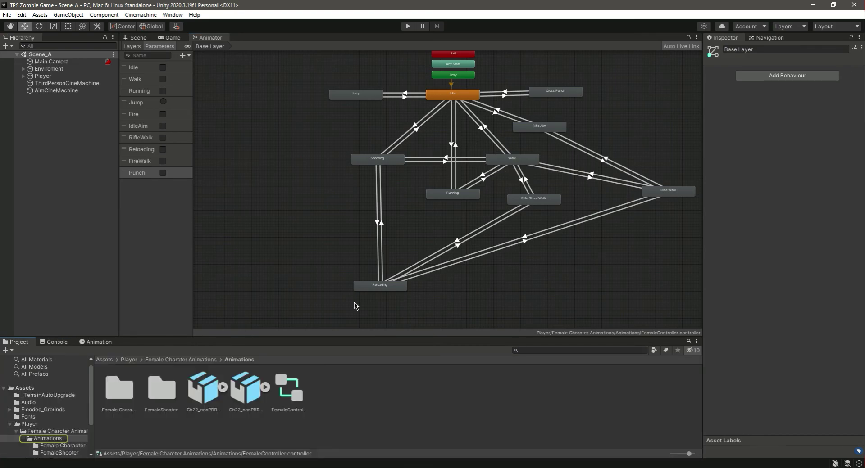